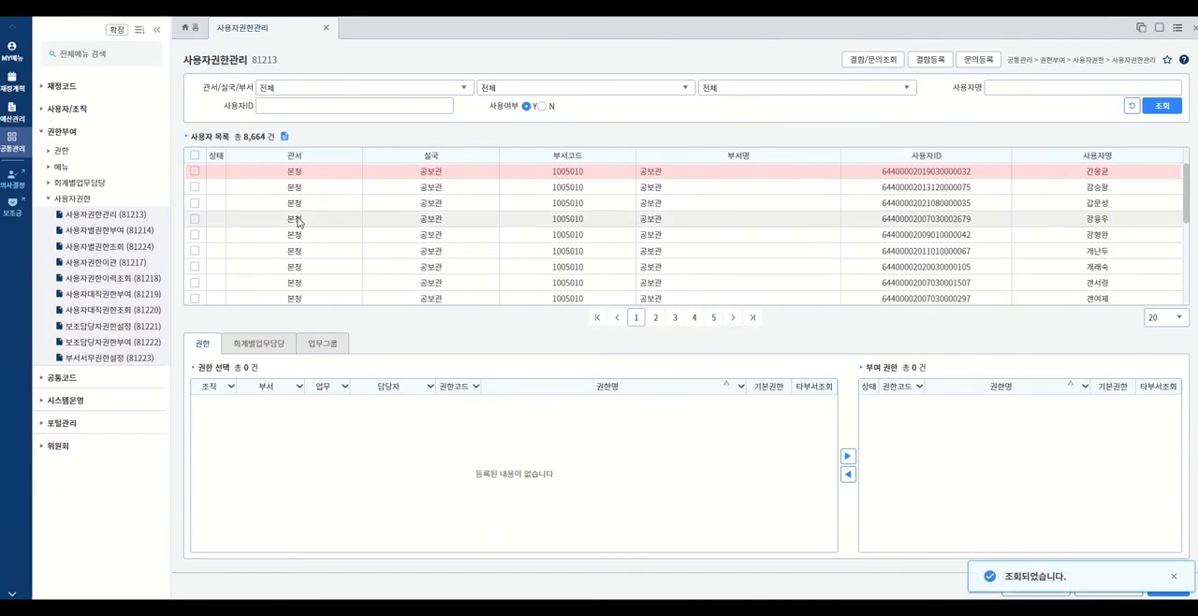
- Select the first user and filter the available permissions to task 사업관리 and person in charge 사업담당자
left_click(414, 173)
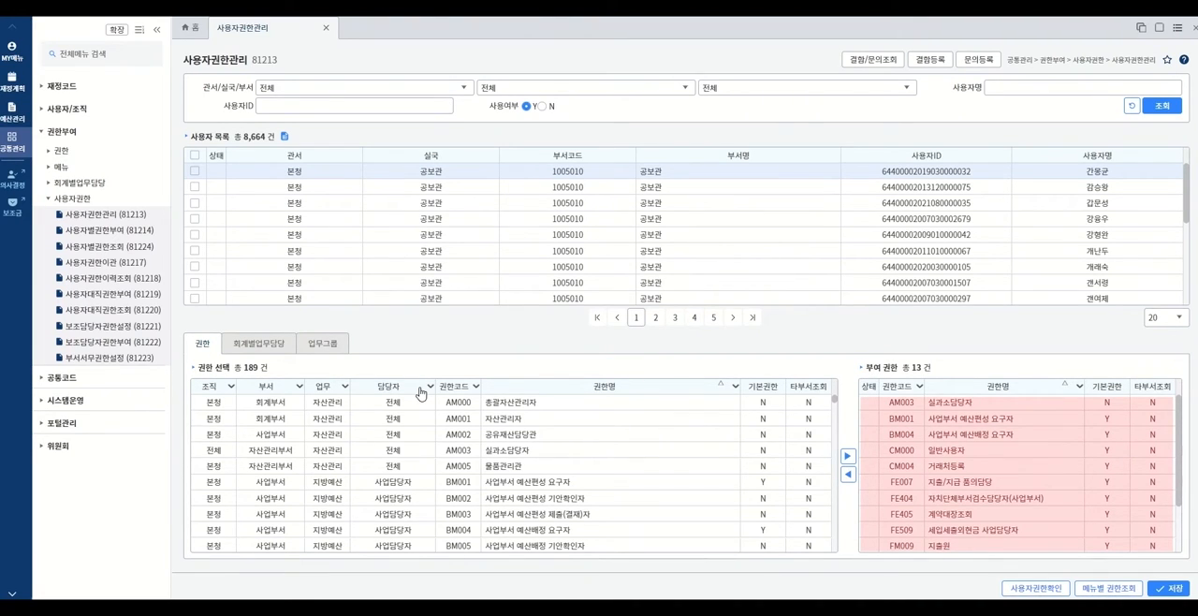
left_click(343, 387)
left_click(345, 441)
left_click(341, 526)
left_click(453, 558)
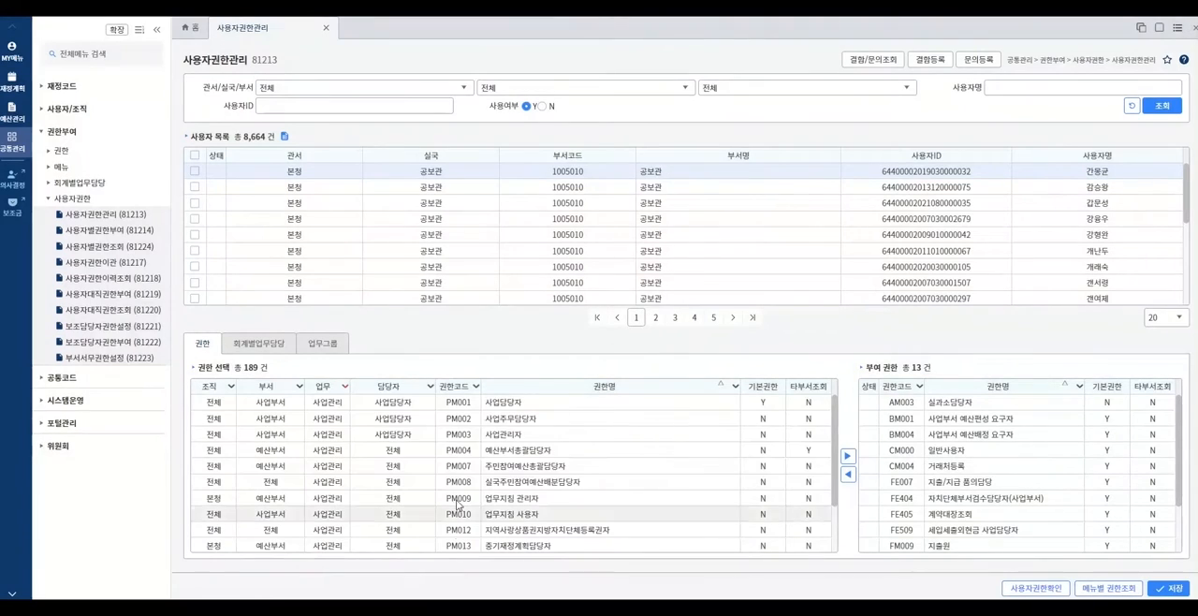
left_click(429, 387)
left_click(386, 444)
left_click(372, 452)
left_click(498, 557)
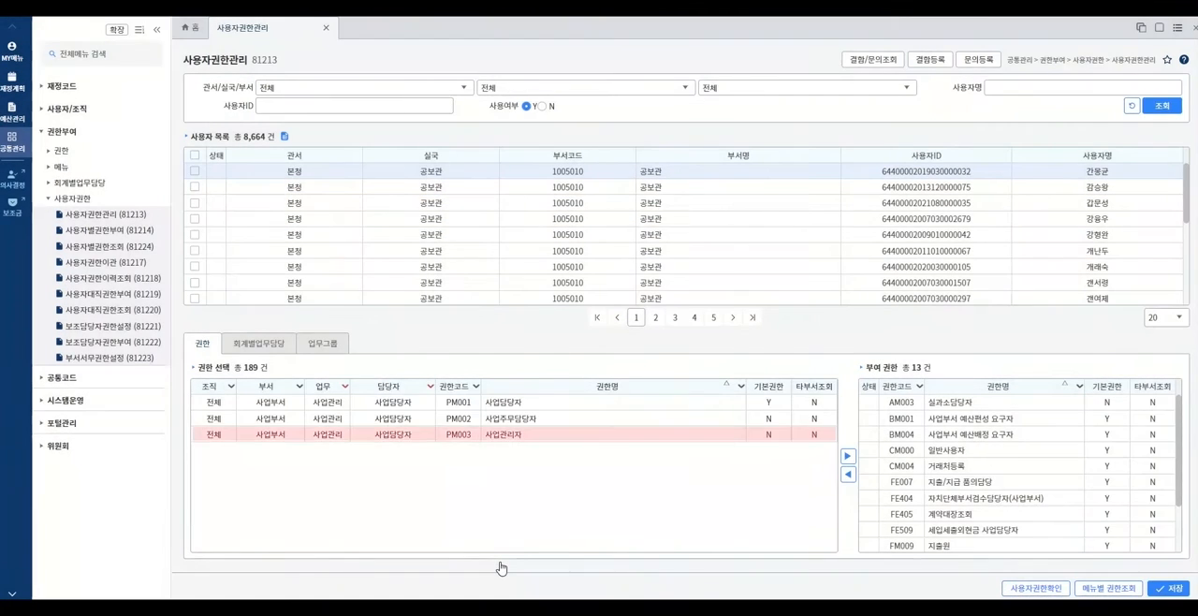
- Add the permission PM003 사업관리자 to the user's granted permissions
left_click(546, 436)
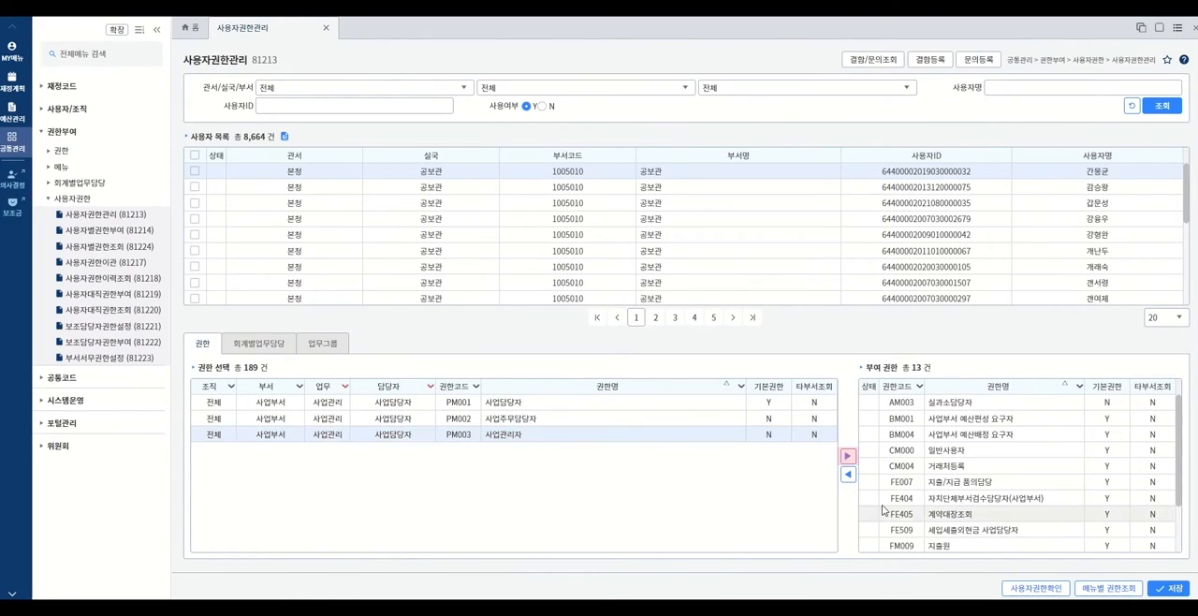
left_click(849, 457)
left_click_drag(1181, 477, 1178, 548)
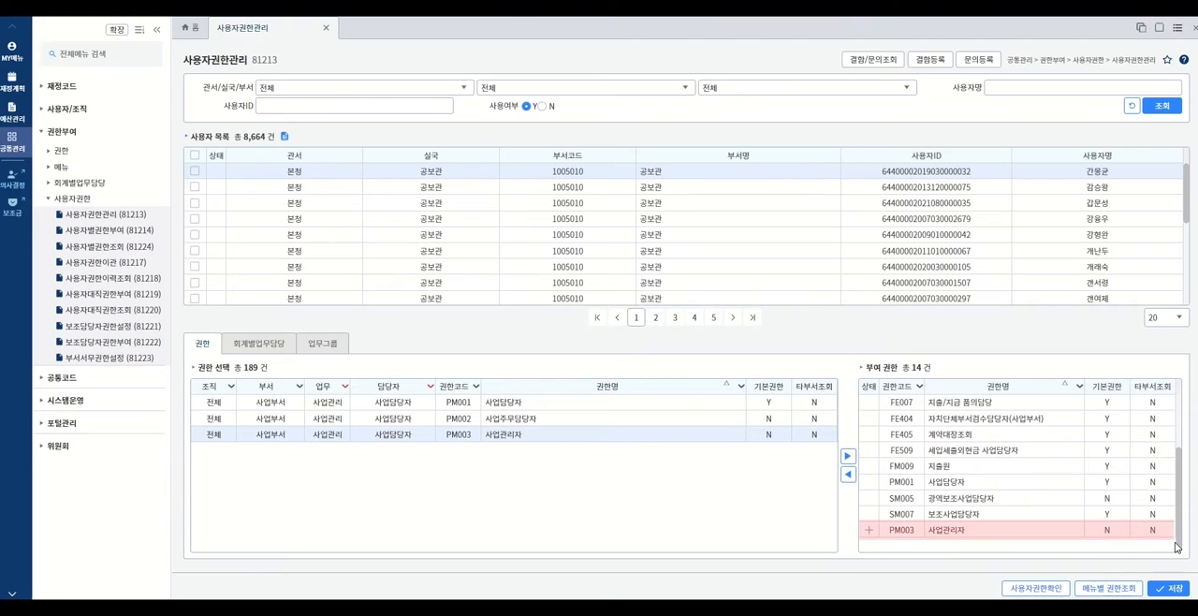
- Add PM004 예산부서총괄담당자 through the per-menu permission lookup for 정책사업, and save the user's permissions
left_click(1129, 592)
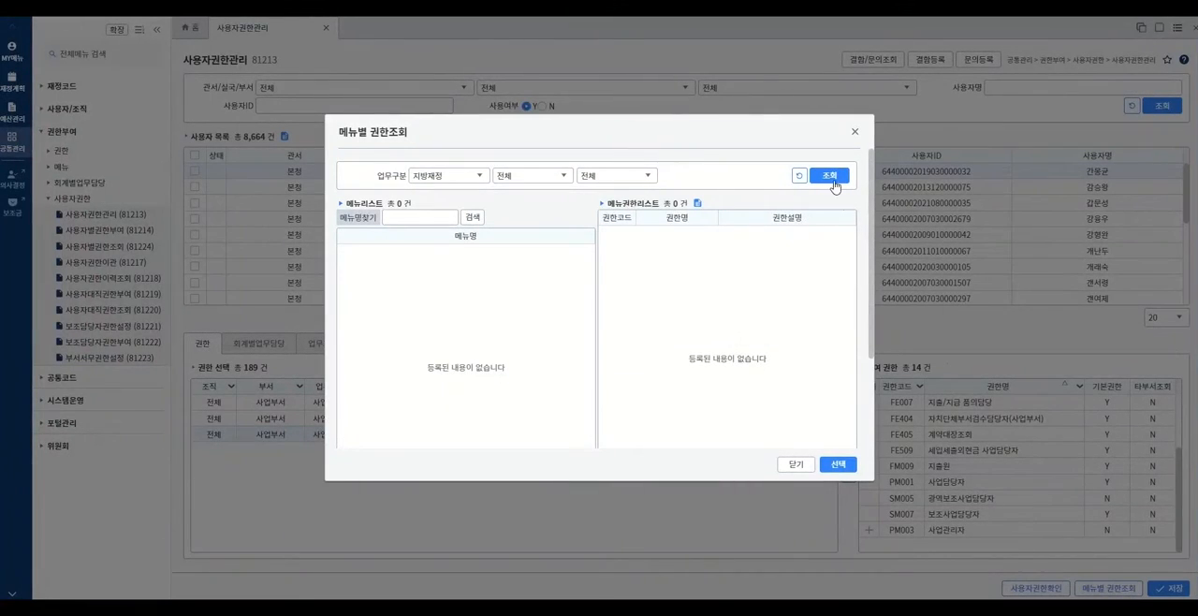
left_click(831, 179)
left_click(469, 384)
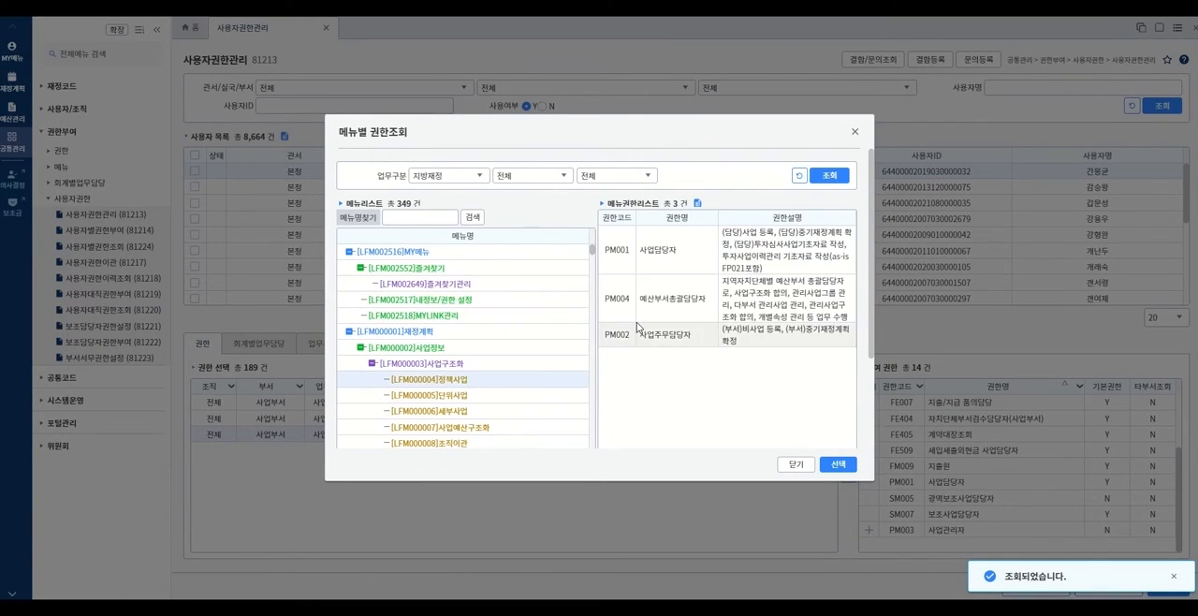
left_click(657, 309)
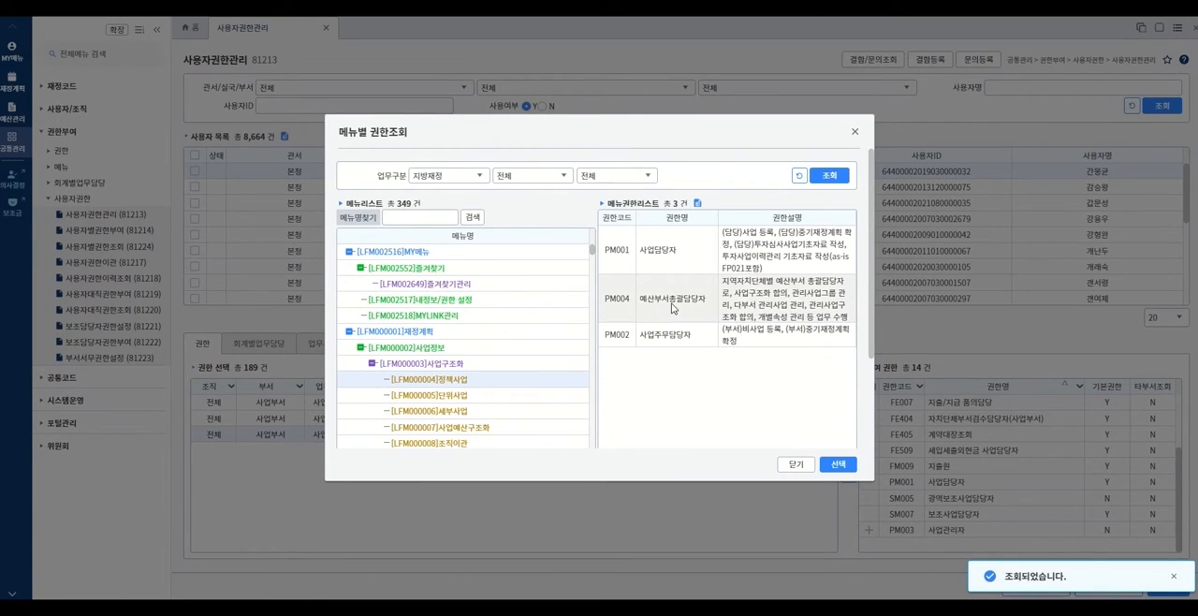
left_click(839, 465)
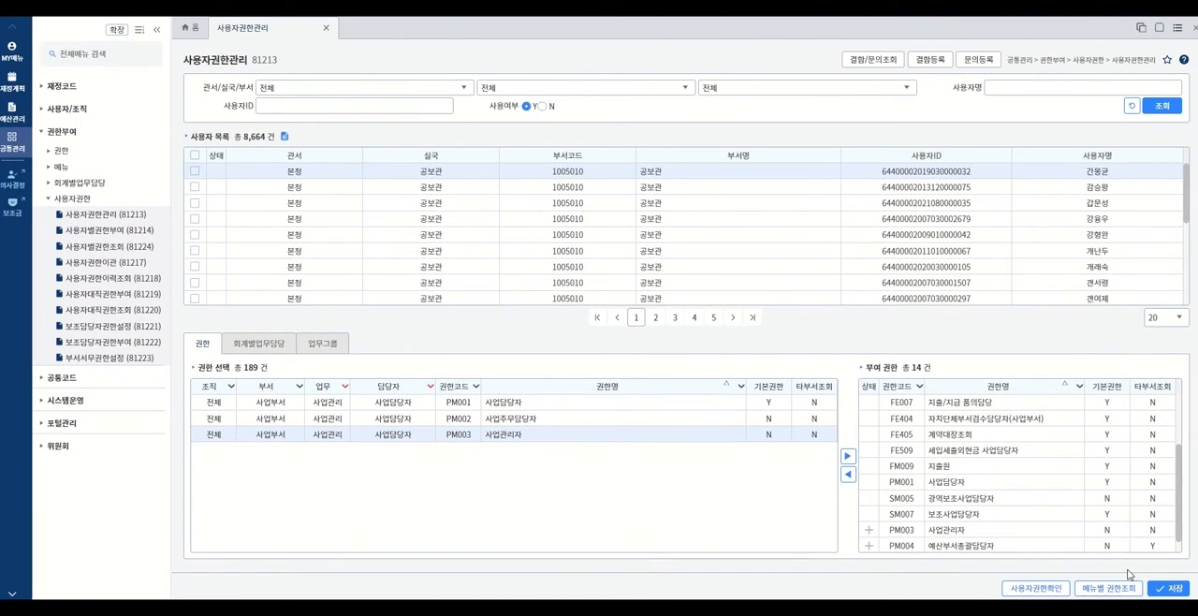
left_click(1173, 589)
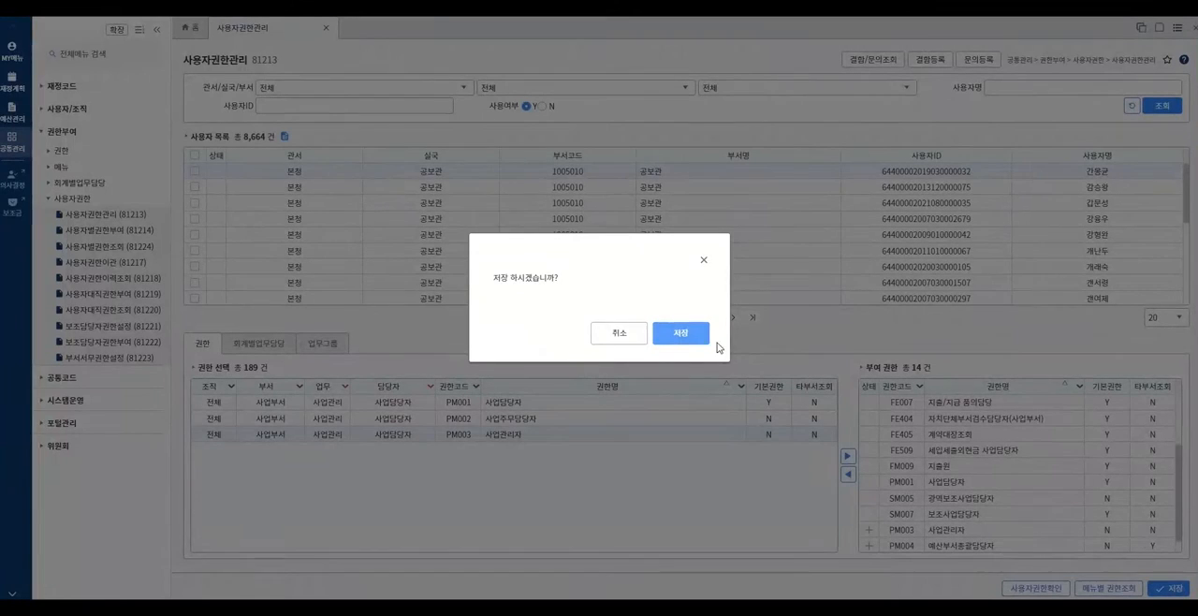
left_click(683, 339)
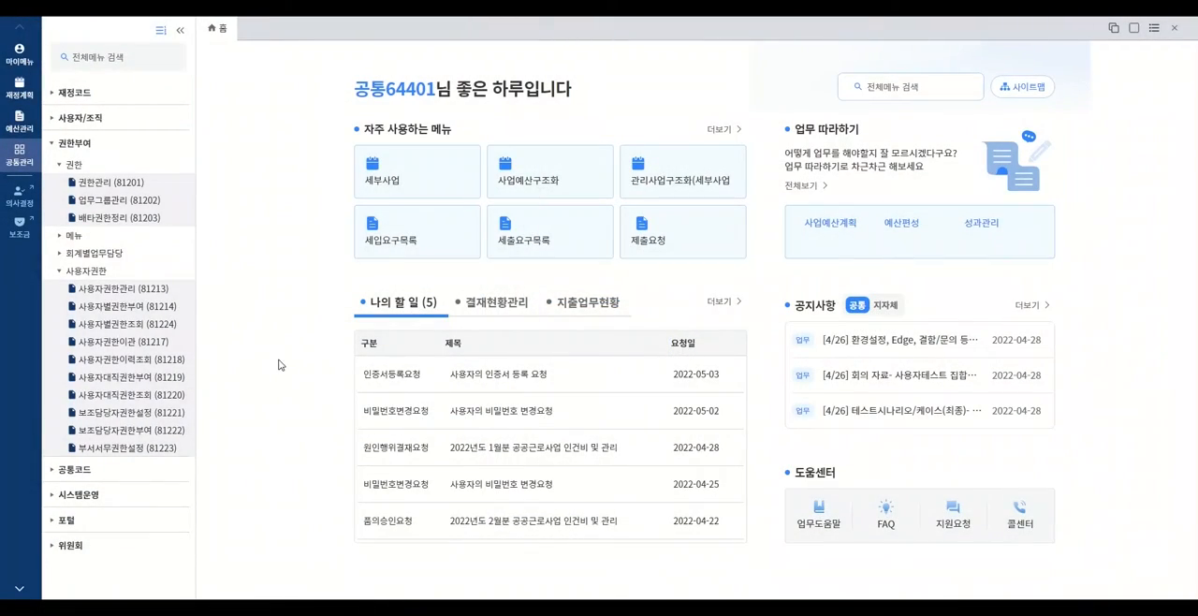
- Open 사용자별권한부여 (81214) and add the third to sixth listed 공보관 users as permission grant targets
left_click(122, 309)
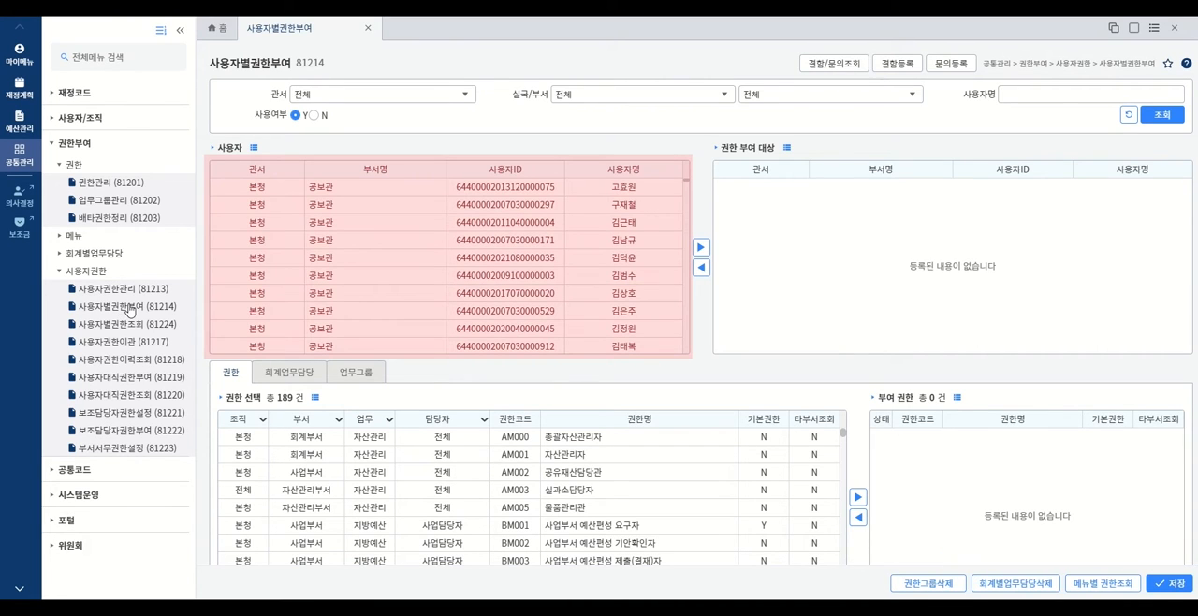
left_click(485, 228)
left_click(508, 274, "shift")
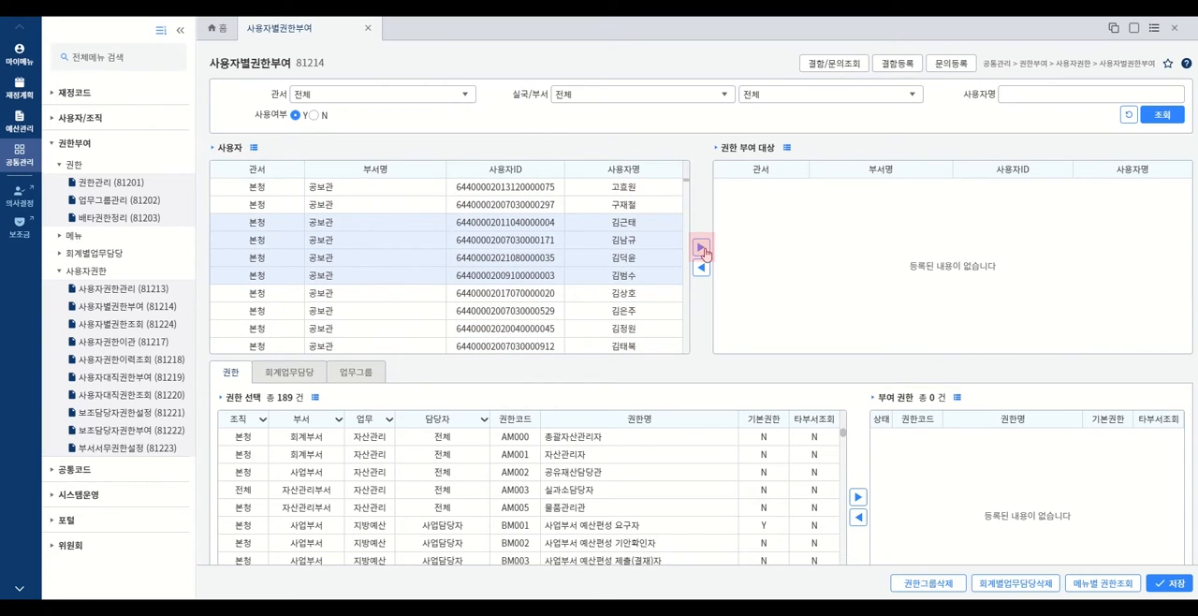
left_click(701, 249)
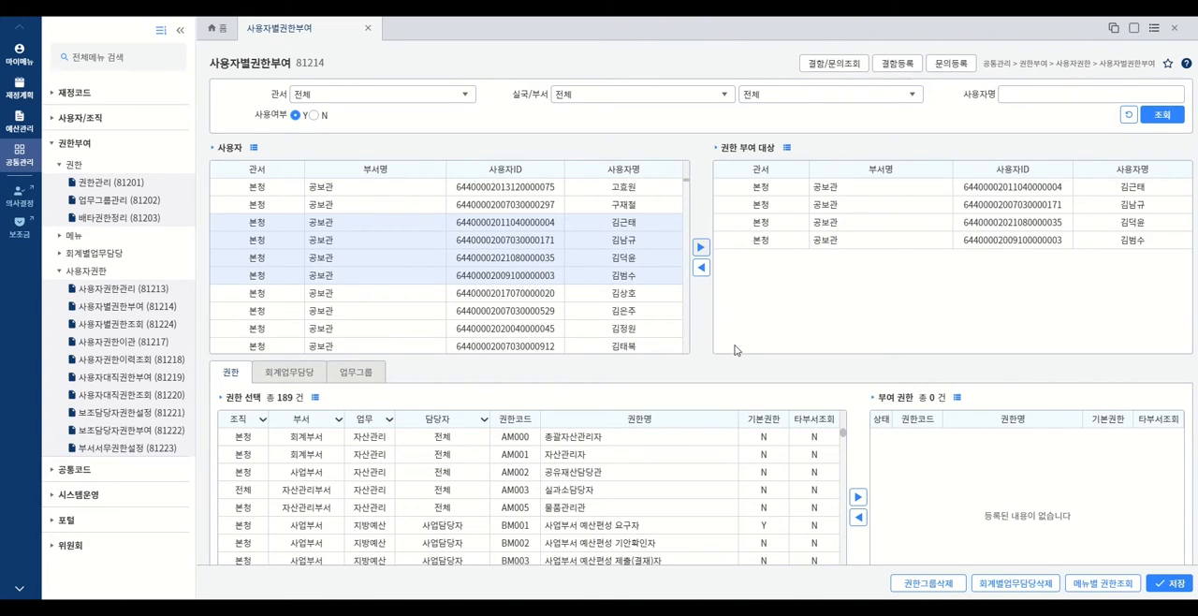
- Grant the permission AM005 물품관리관 to the target users and save
left_click(615, 508)
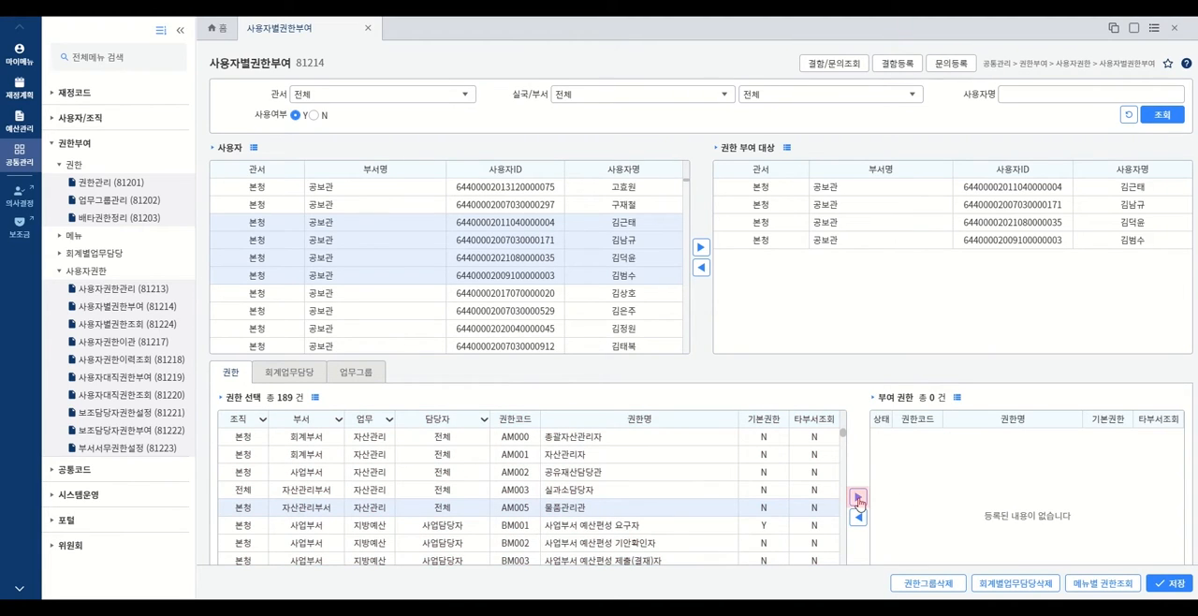
left_click(857, 498)
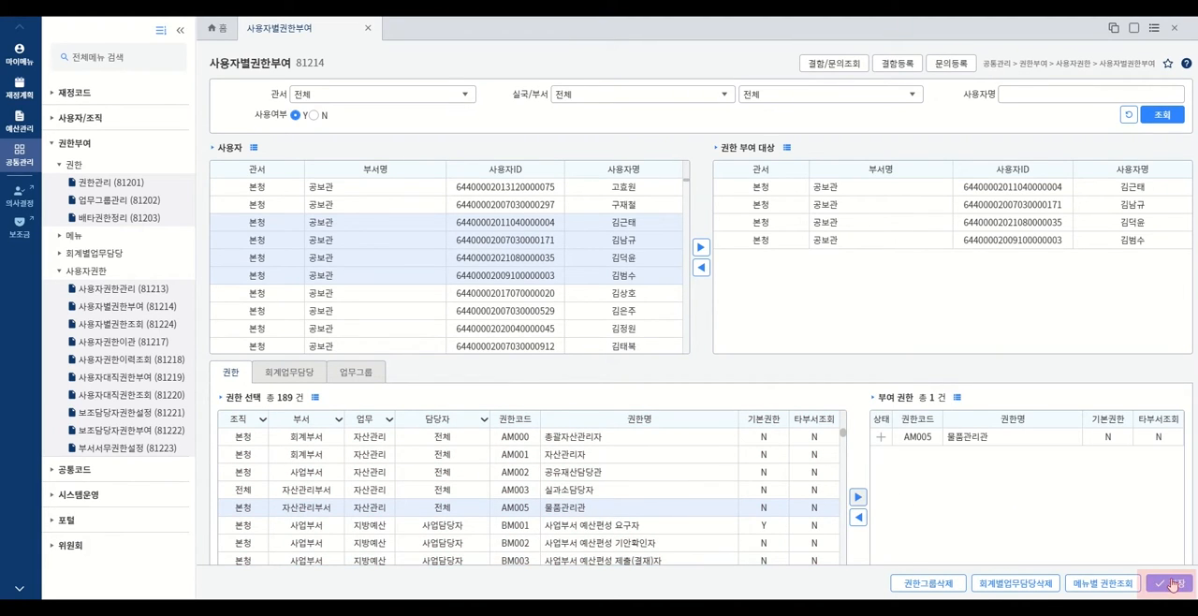
left_click(1172, 584)
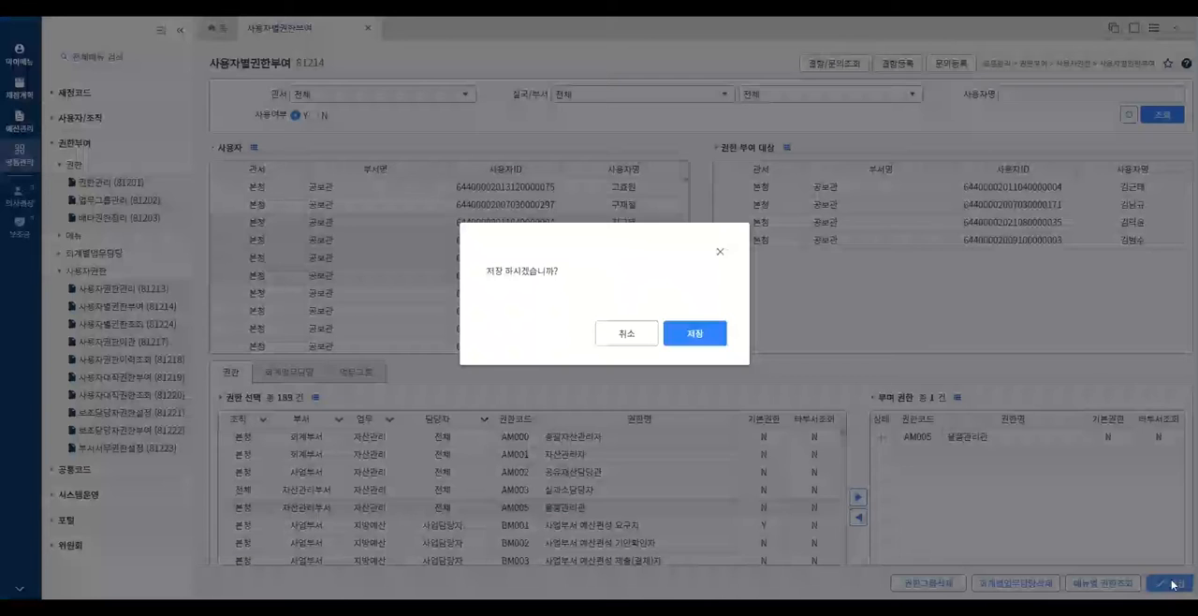
left_click(707, 338)
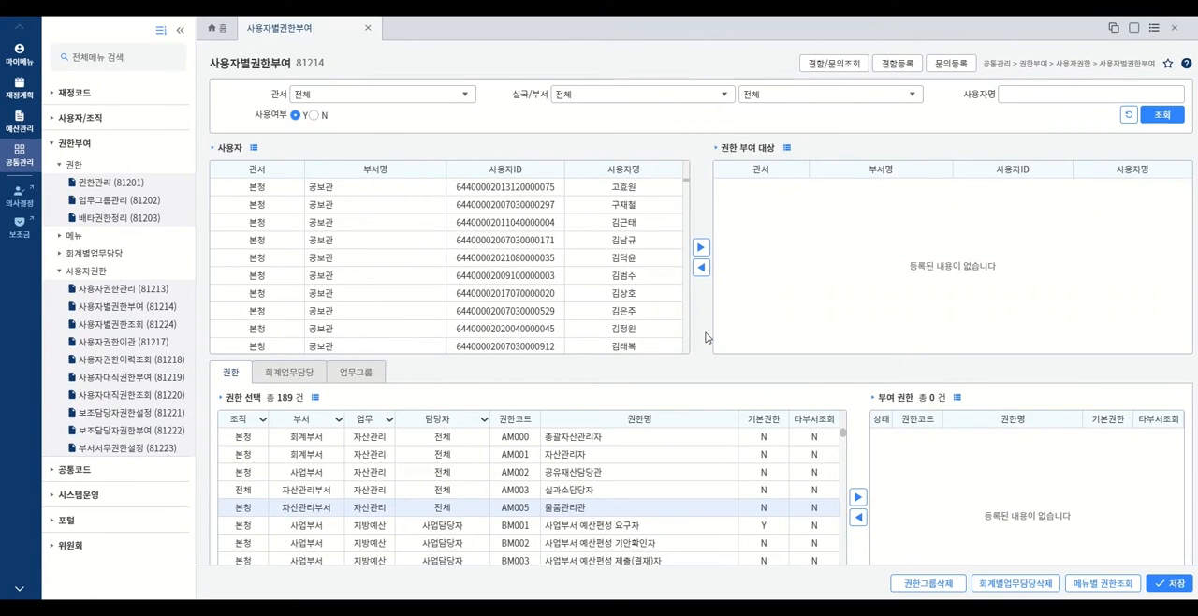
- Add the third to sixth users in the list as grant targets again
left_click(567, 222)
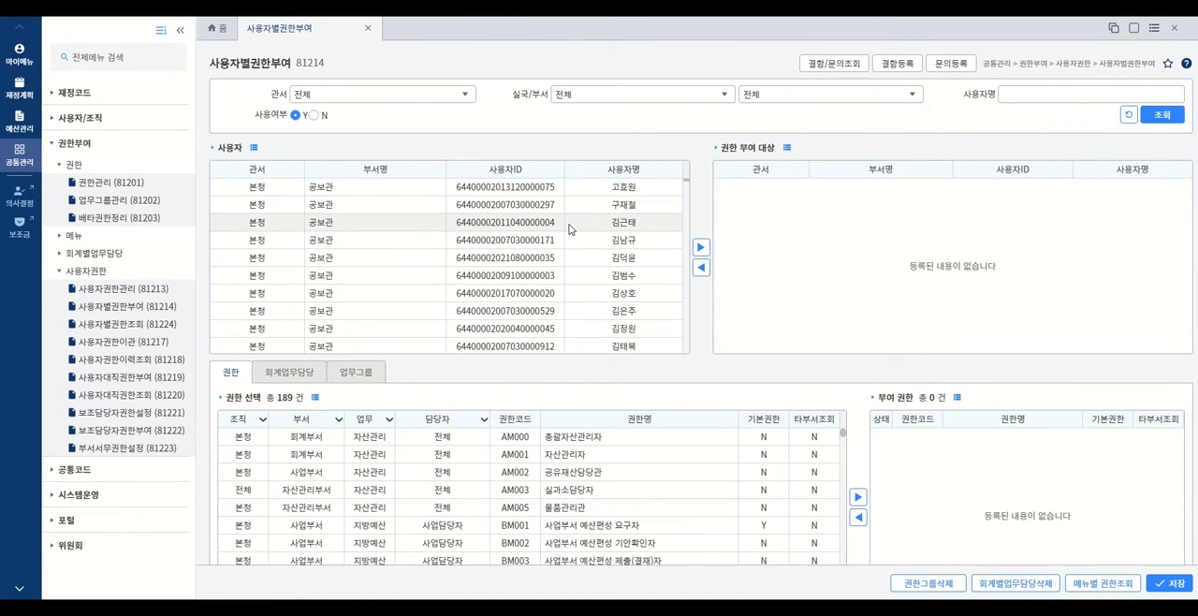
left_click(589, 276, "shift")
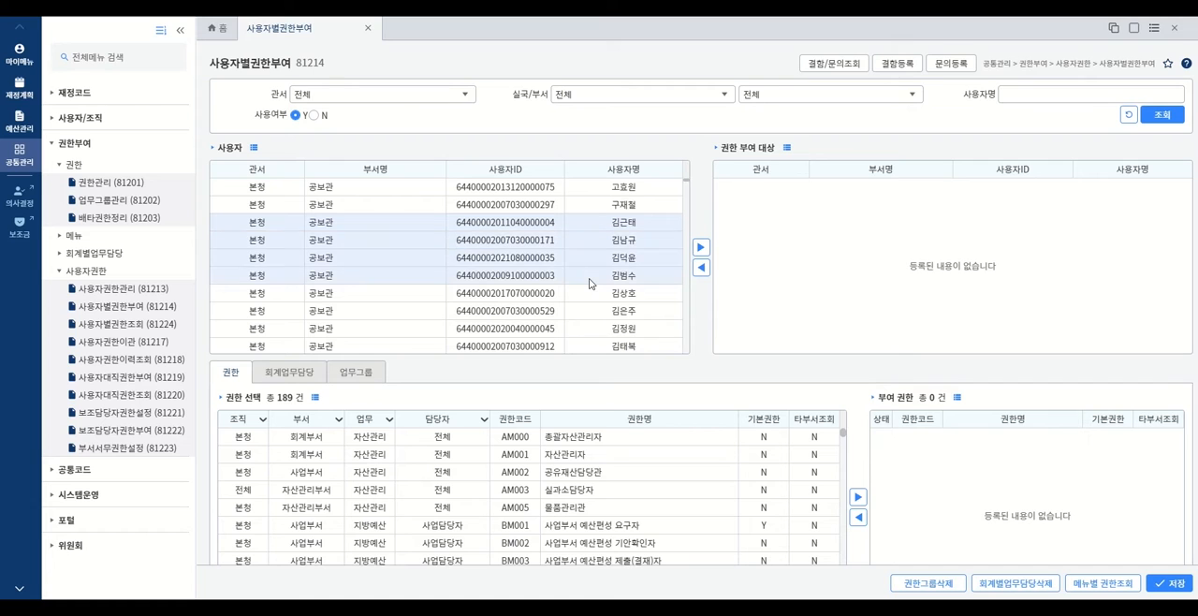
left_click(700, 248)
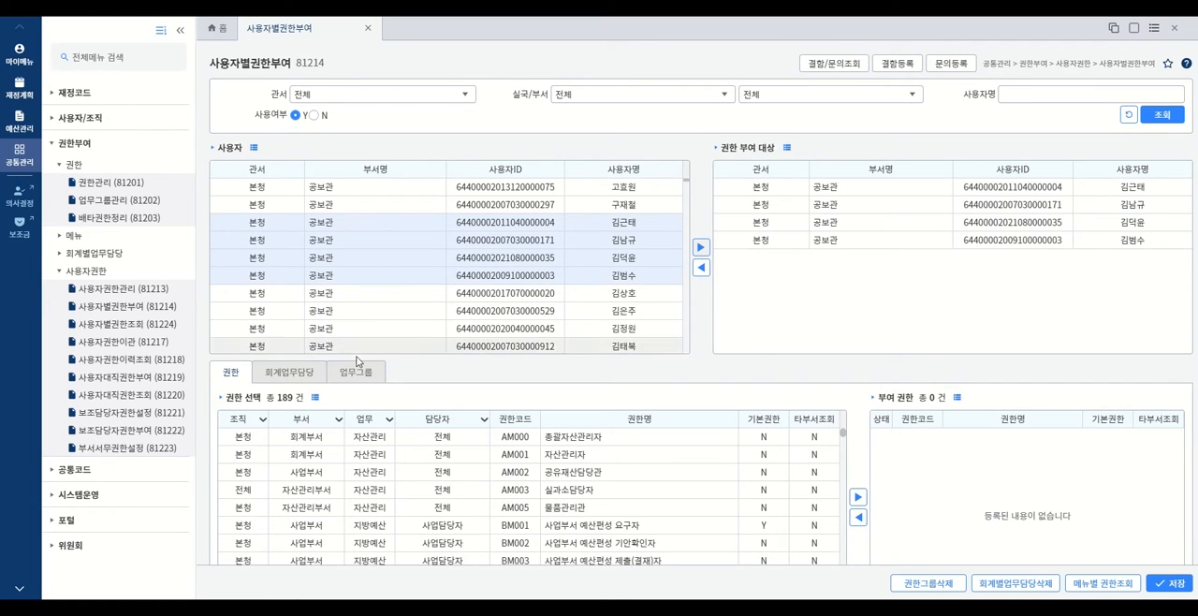
- Grant the accounting duty 2013 수입금출납원 (일반회계) to the target users and save
left_click(299, 374)
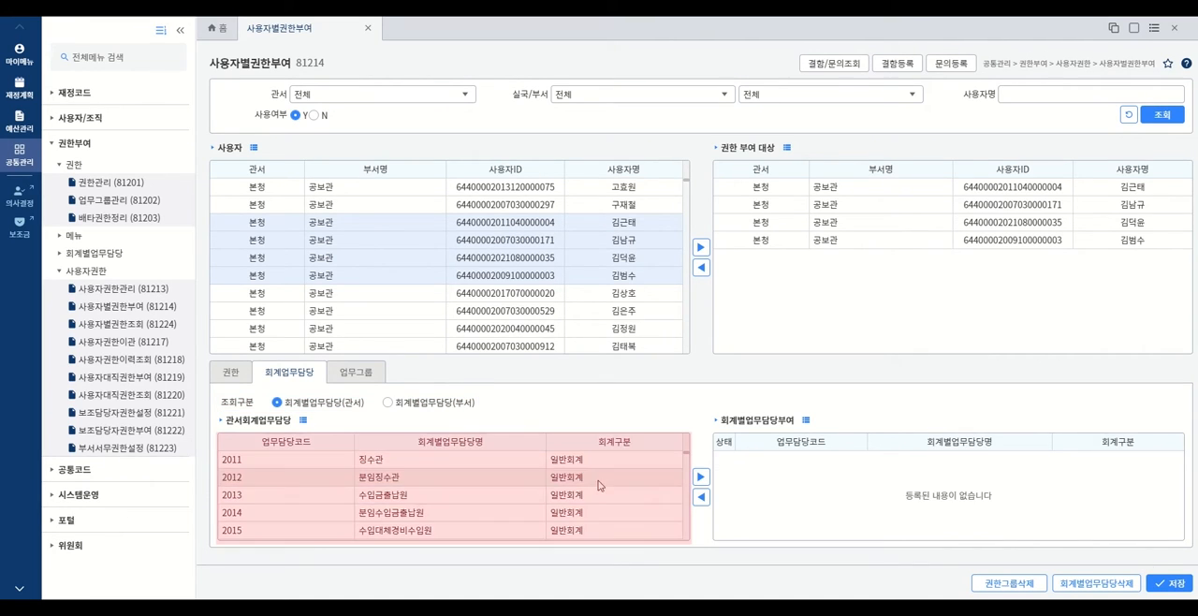
left_click(591, 496)
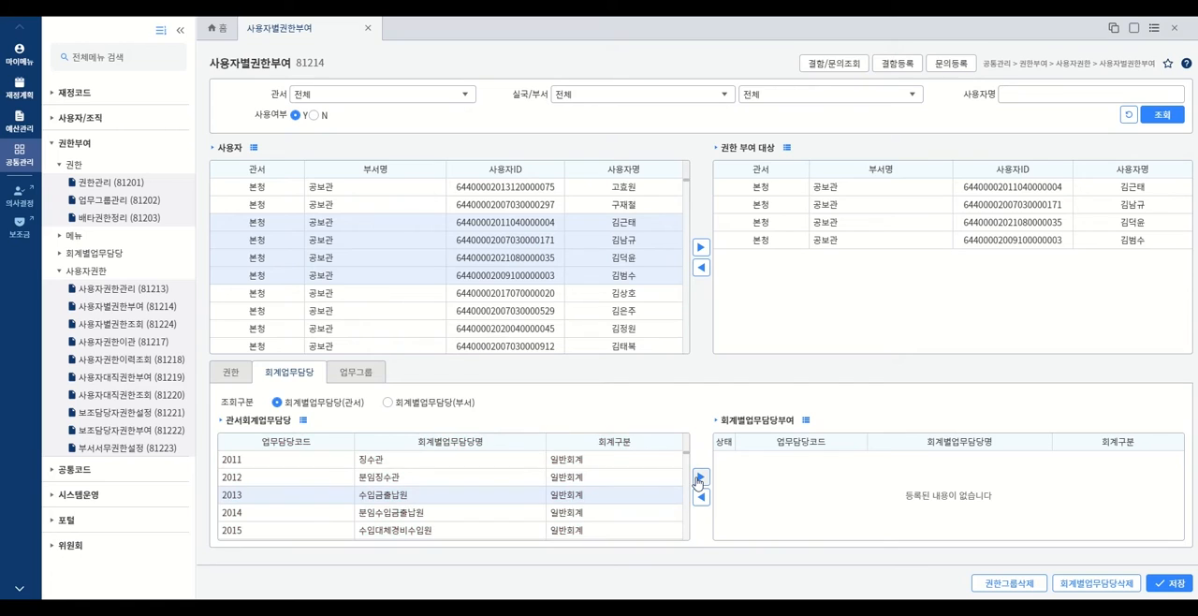
left_click(699, 478)
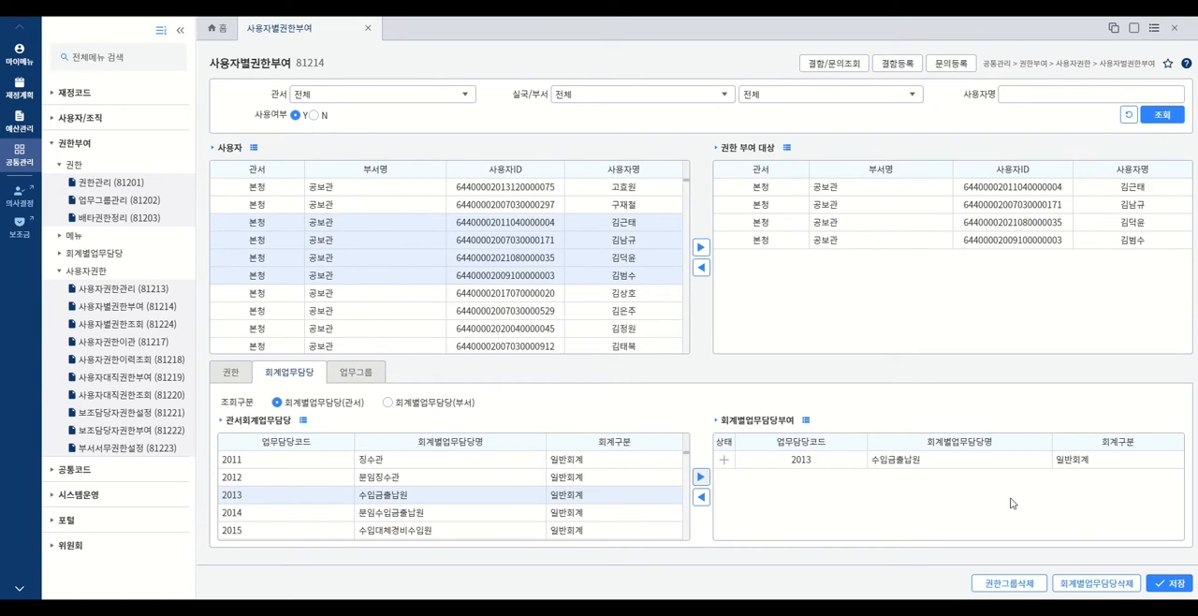
left_click(1165, 584)
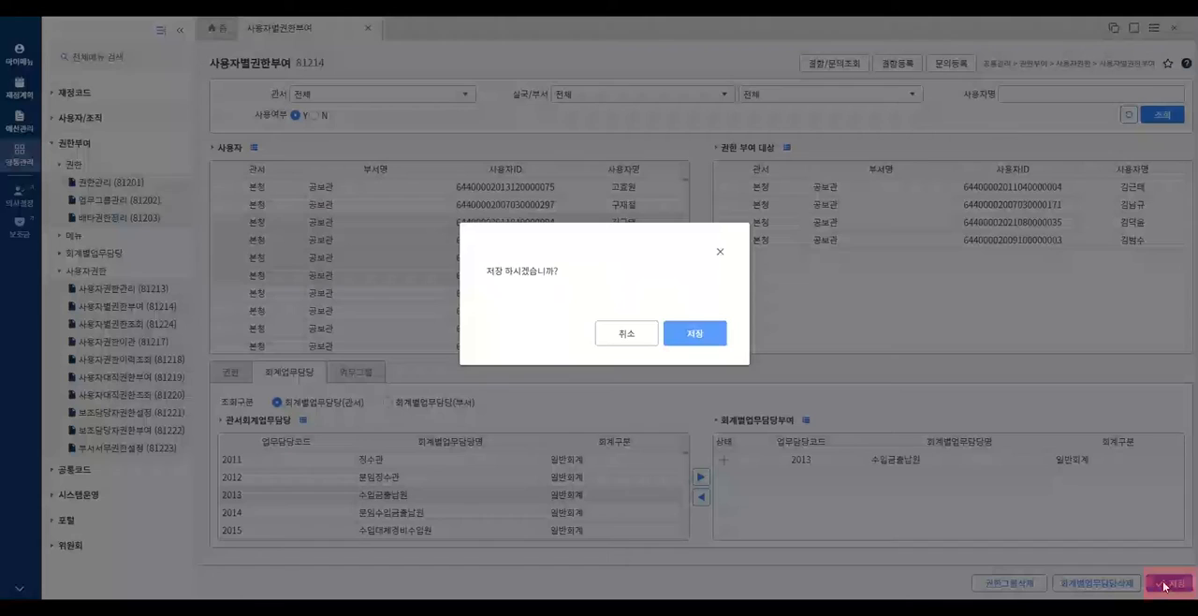
left_click(687, 342)
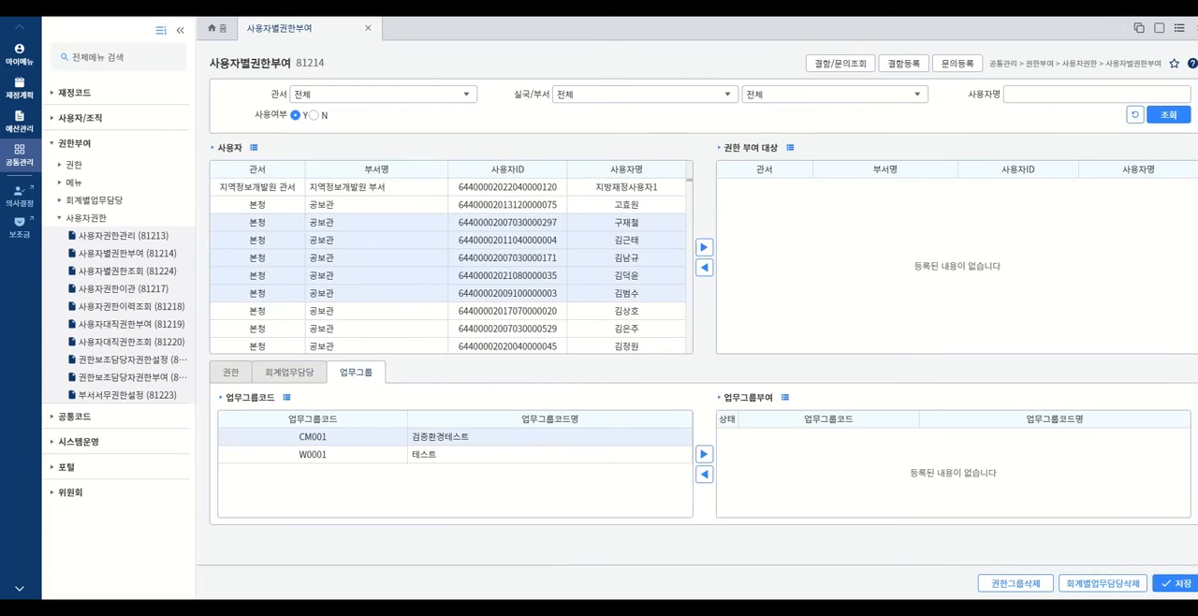
- Add the five 공보관 users in the third to seventh rows as targets for a work group grant
left_click(508, 224)
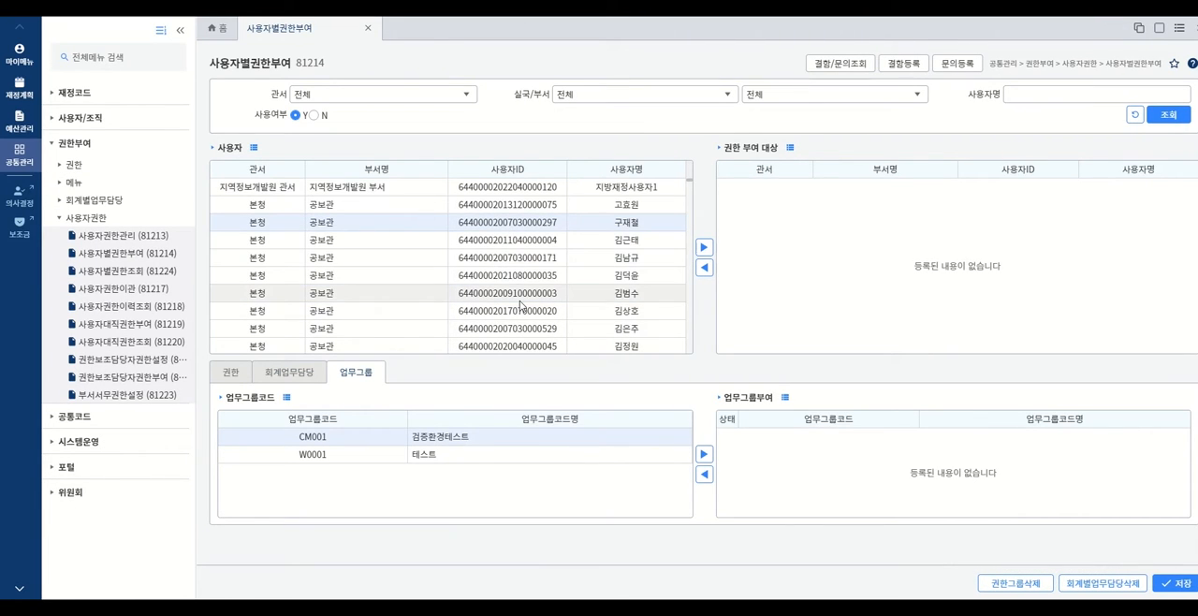
left_click(522, 302, "shift")
left_click(703, 249)
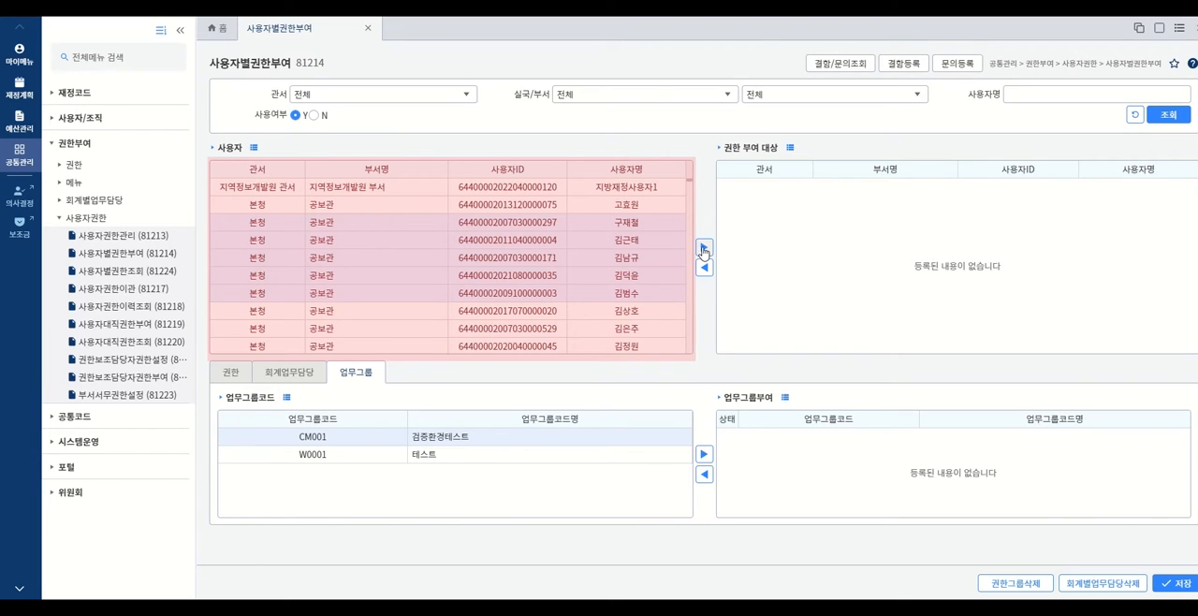
left_click(702, 250)
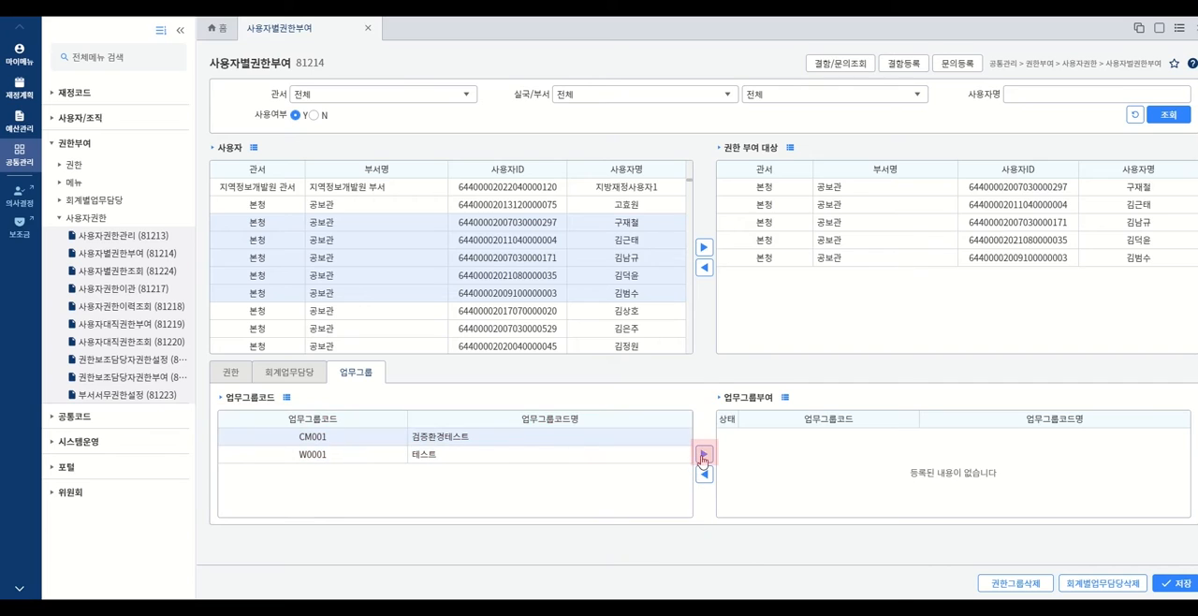
- Grant the work group CM001 검증환경테스트 to the five target users and save
left_click(703, 455)
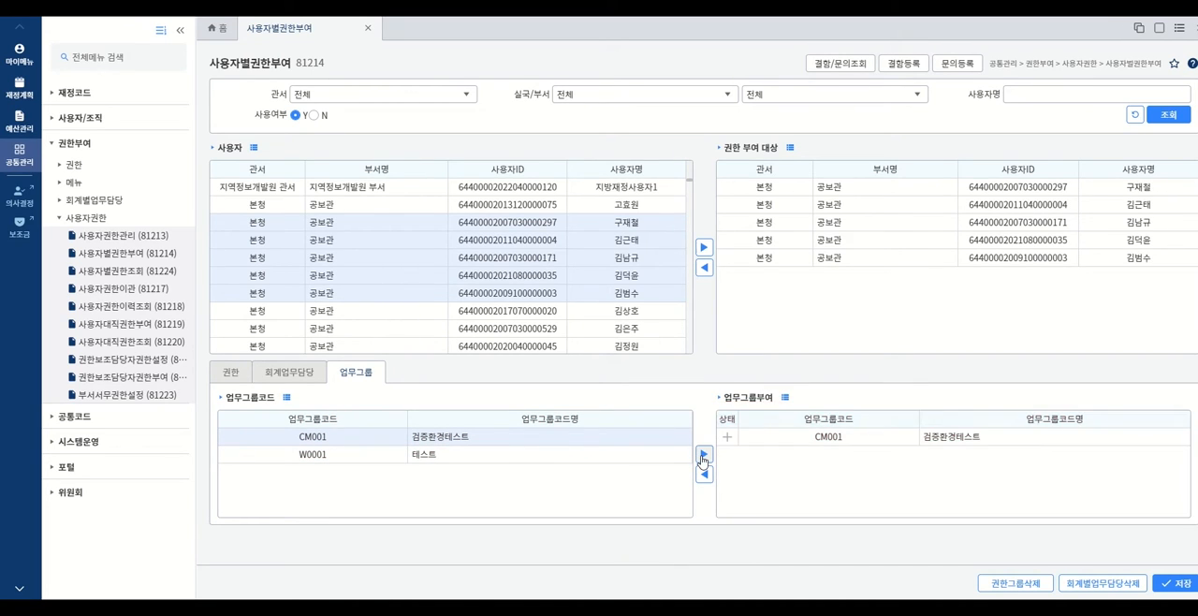
left_click(1178, 586)
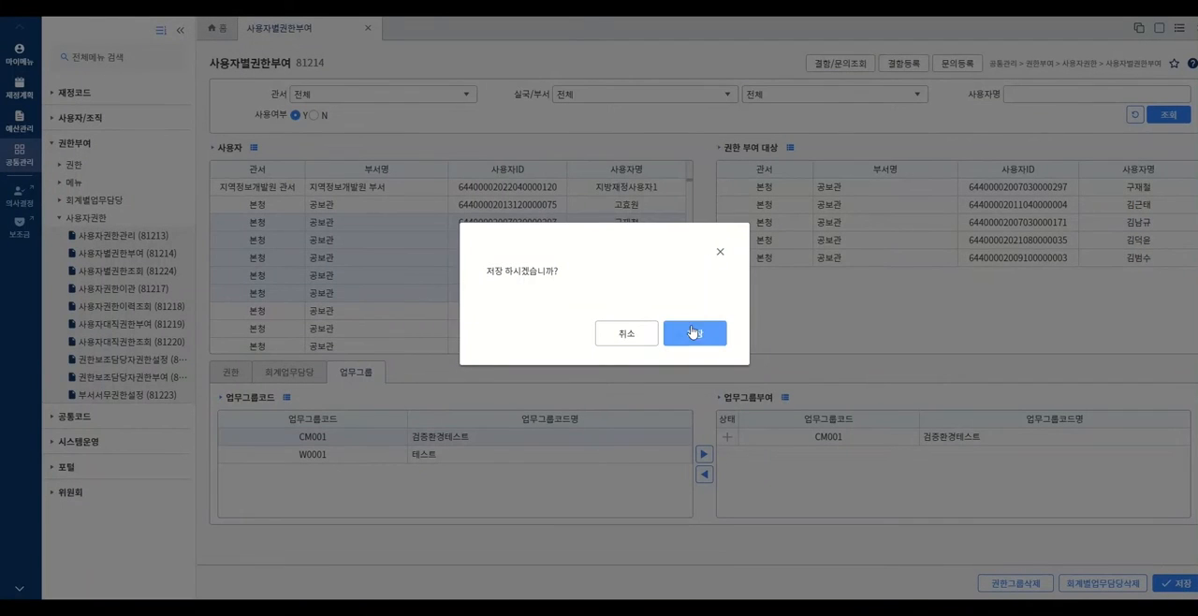
left_click(691, 337)
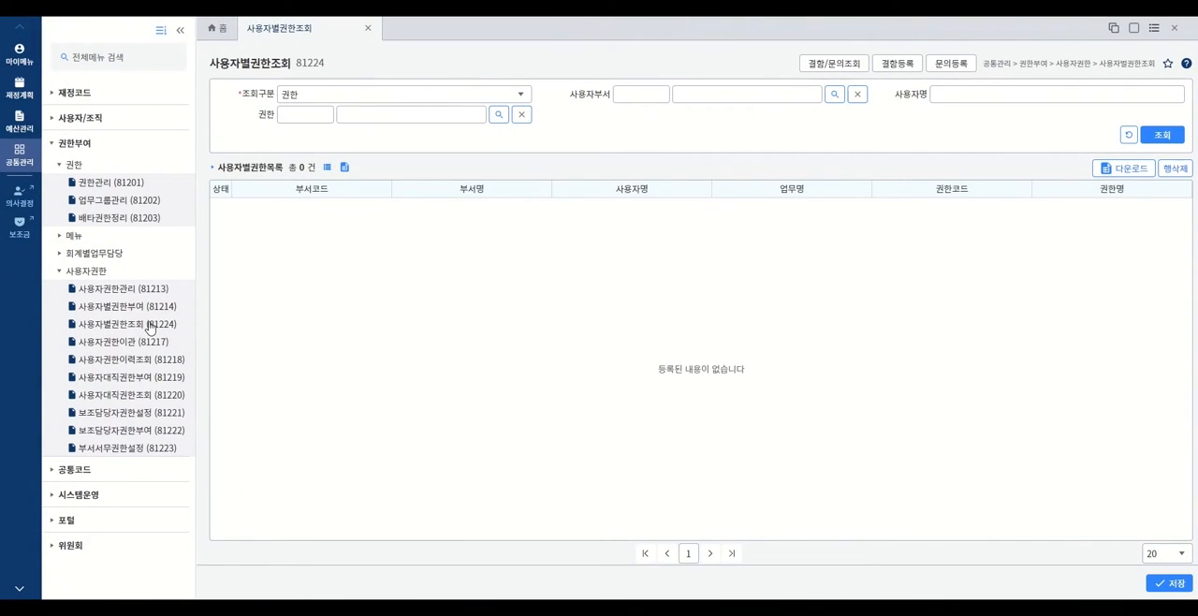
- Look up the permissions held by a 정보화담당관 user by user name in 사용자별권한조회 (81224) and delete the CM001 기준정보관리자 row
left_click(150, 324)
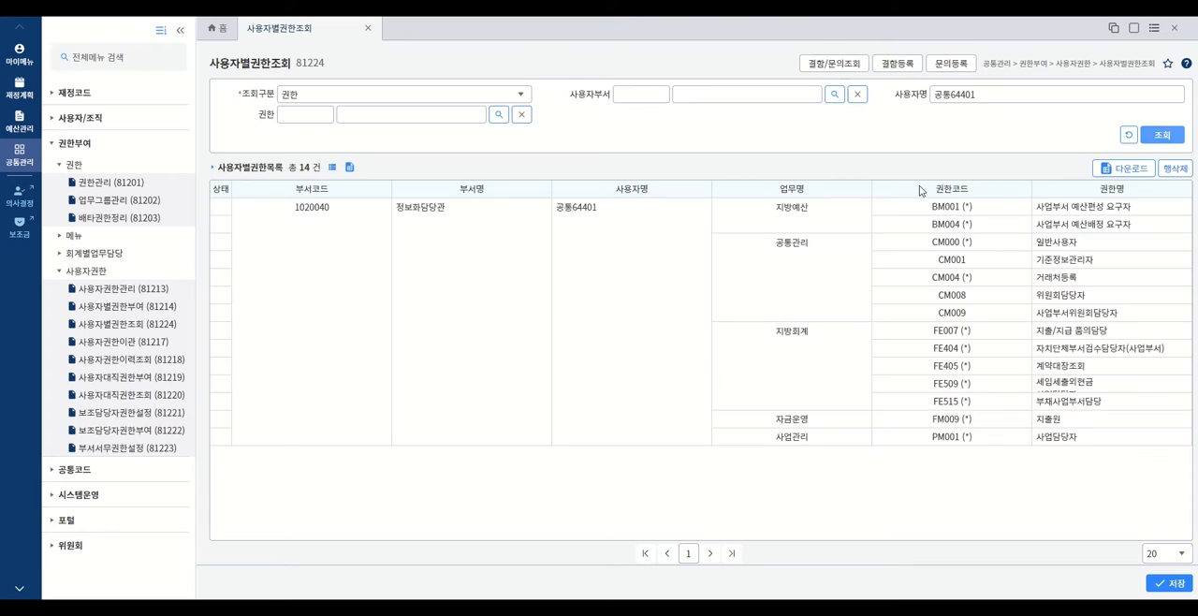
left_click(150, 324)
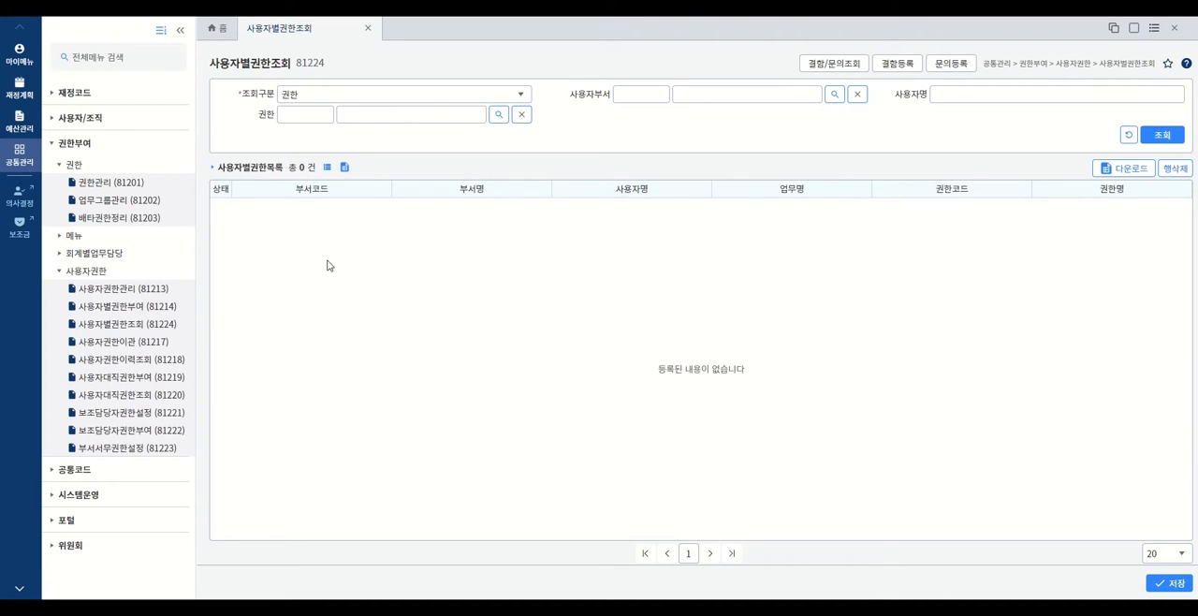
left_click(960, 92)
type("공통")
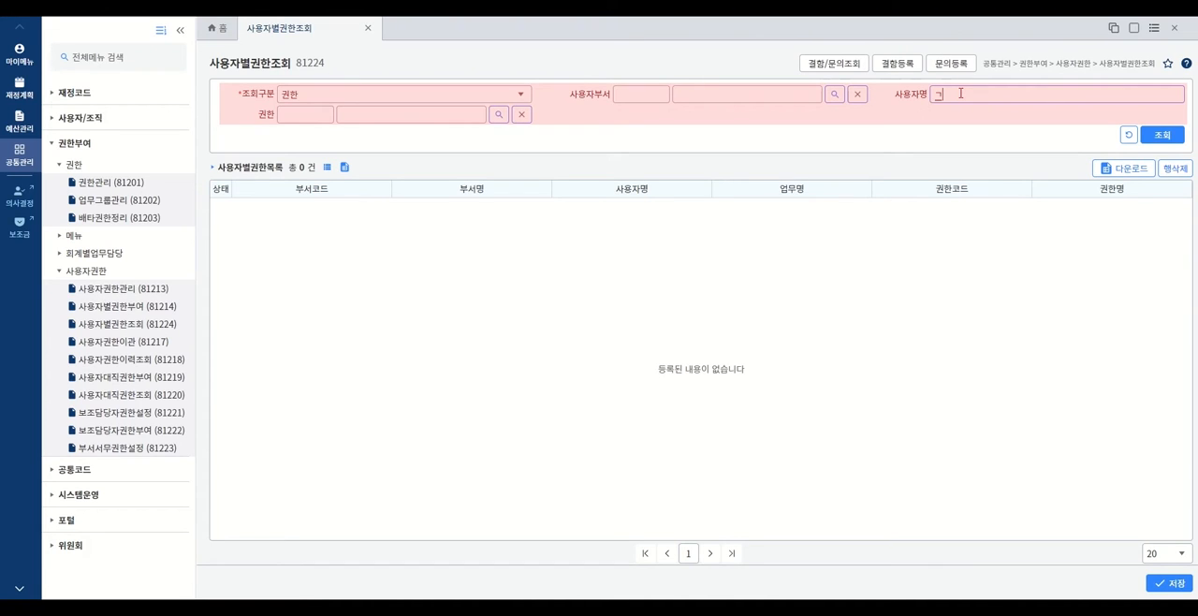
type("64801")
left_click(1161, 135)
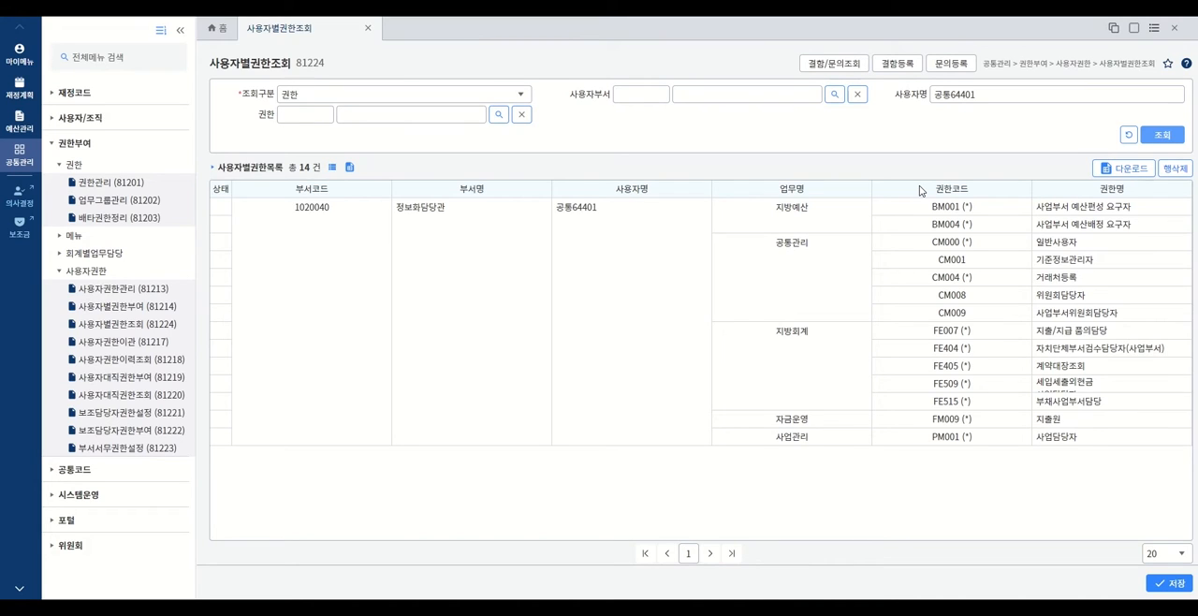
left_click(1127, 261)
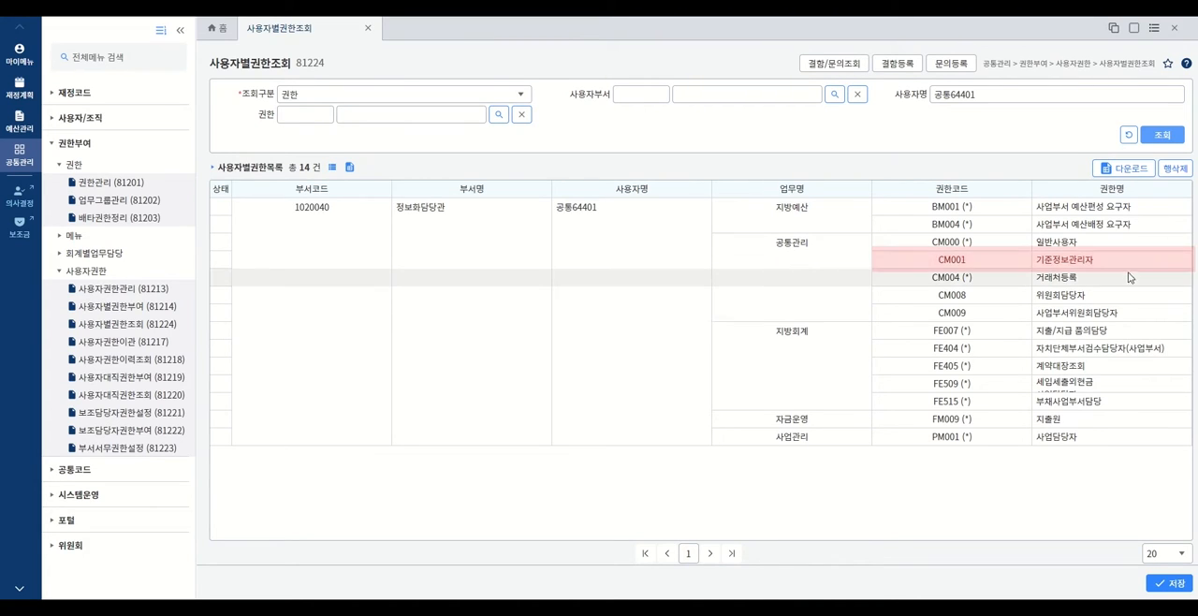
left_click(1181, 169)
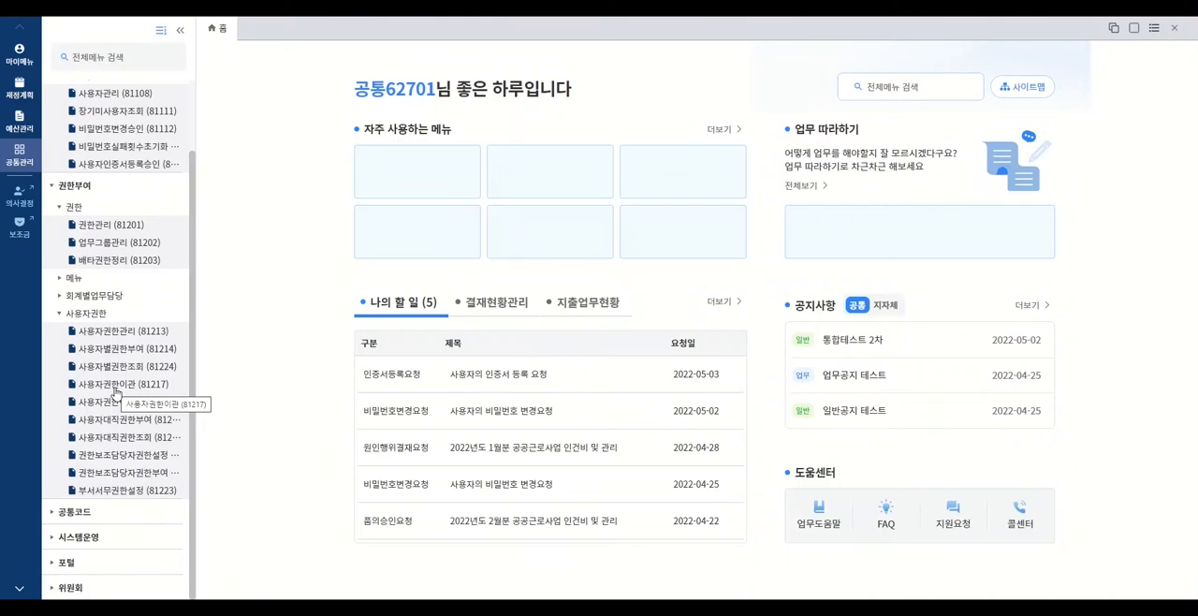
- Open the 사용자권한이관 (81217) screen and select the first existing user in the list as the source of the permissions
left_click(115, 390)
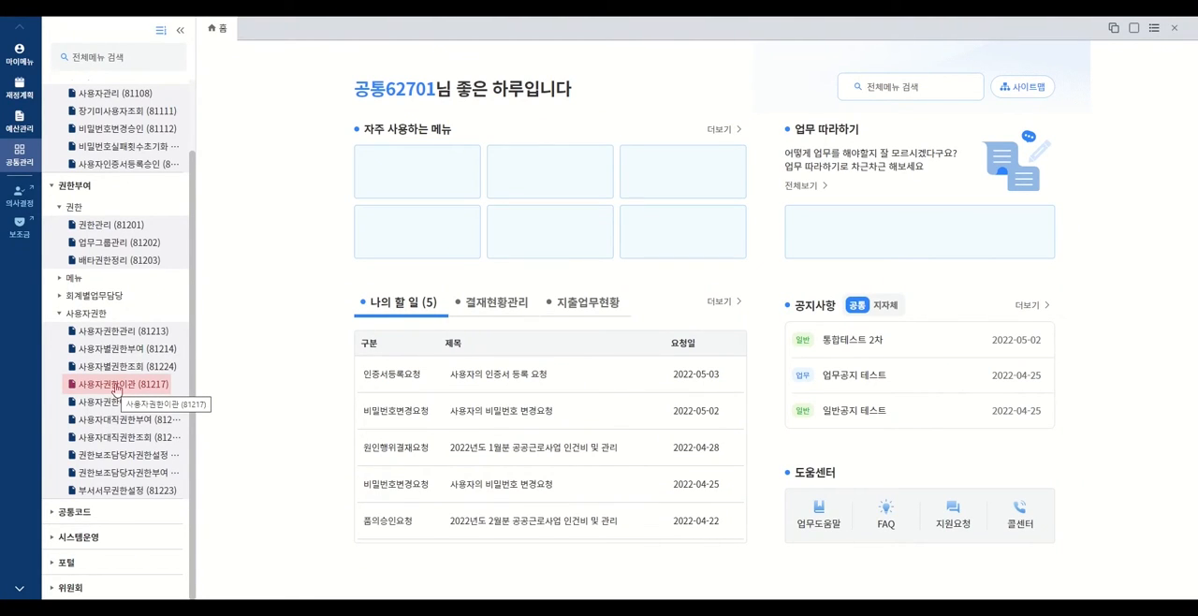
left_click(115, 390)
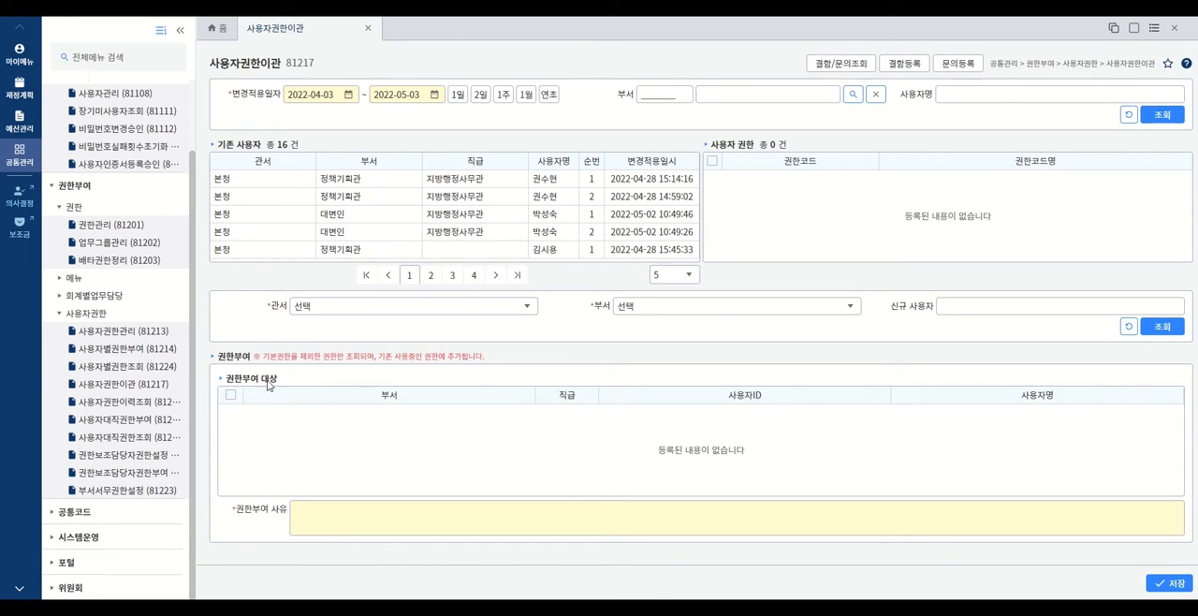
left_click(502, 184)
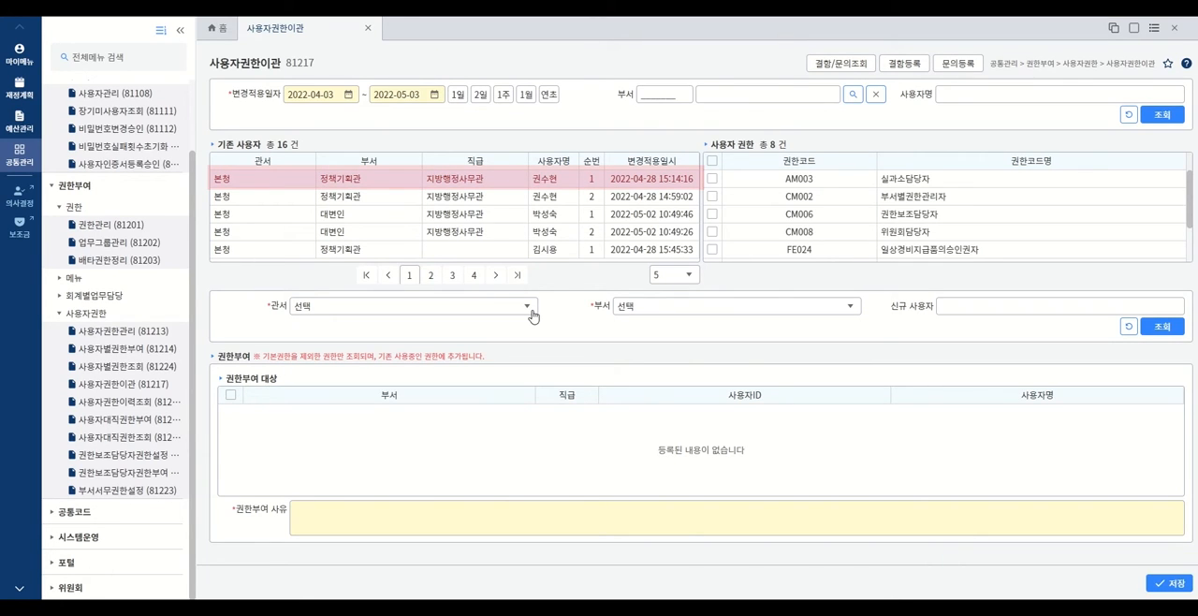
left_click(502, 184)
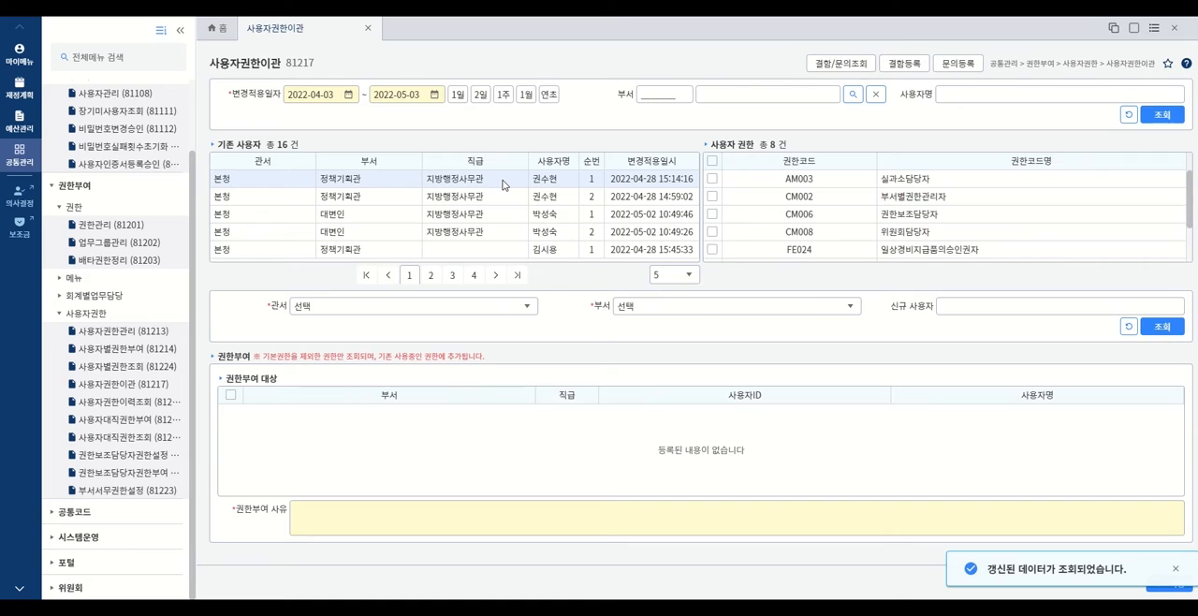
- Search for the new user with 관서 본청, 부서 대변인 and the user name term 일반
left_click(529, 308)
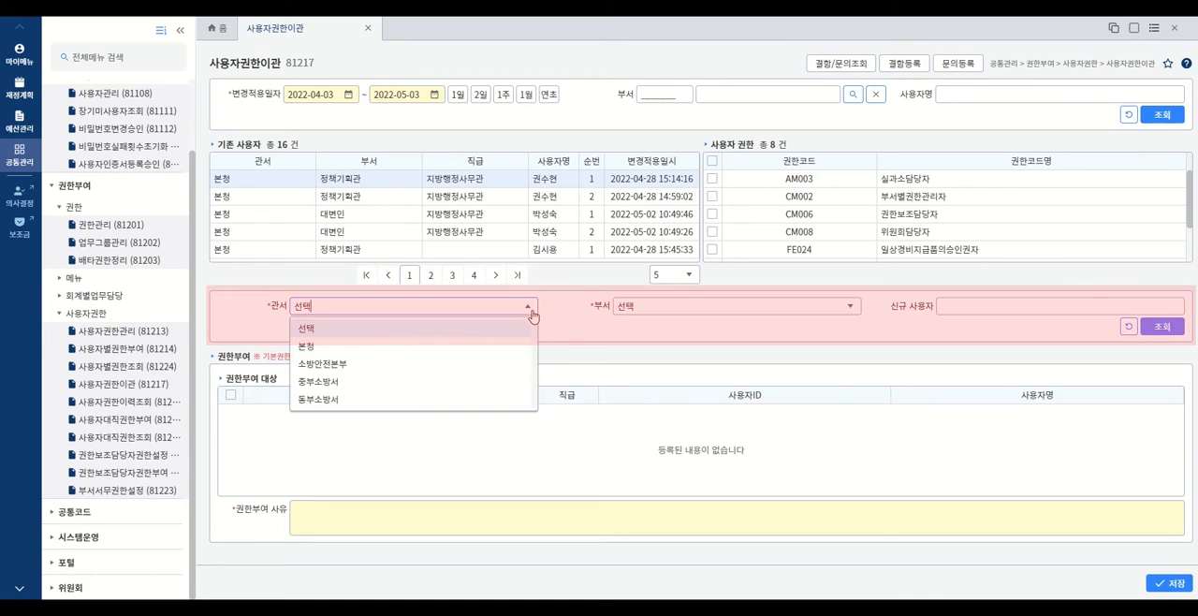
left_click(385, 348)
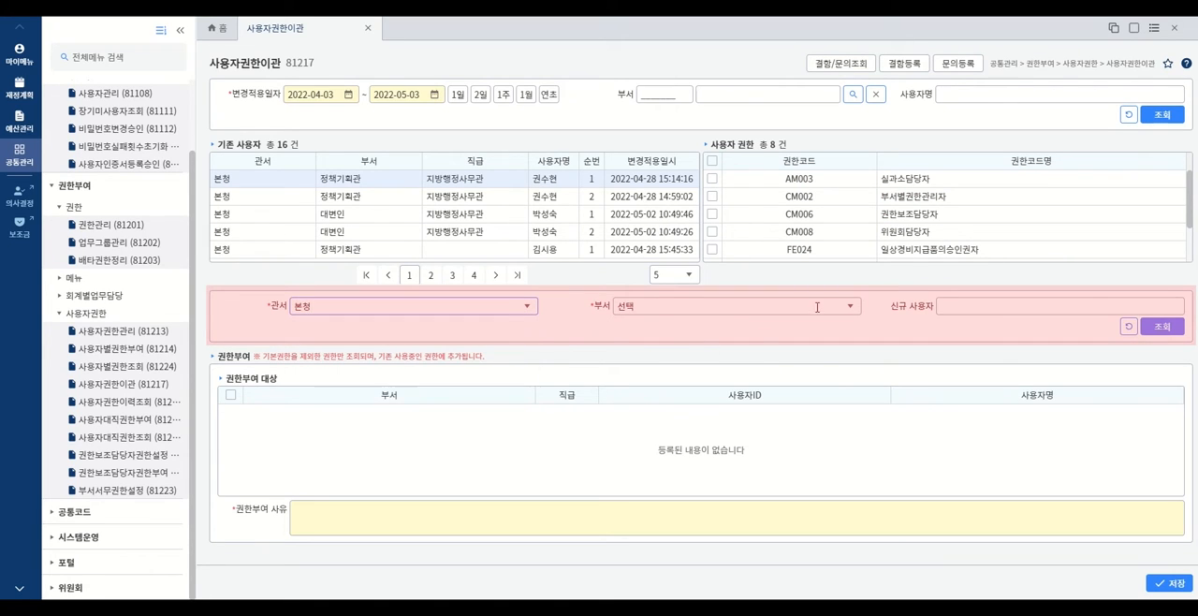
left_click(850, 312)
left_click(724, 397)
left_click(983, 309)
type("일반")
left_click(1164, 330)
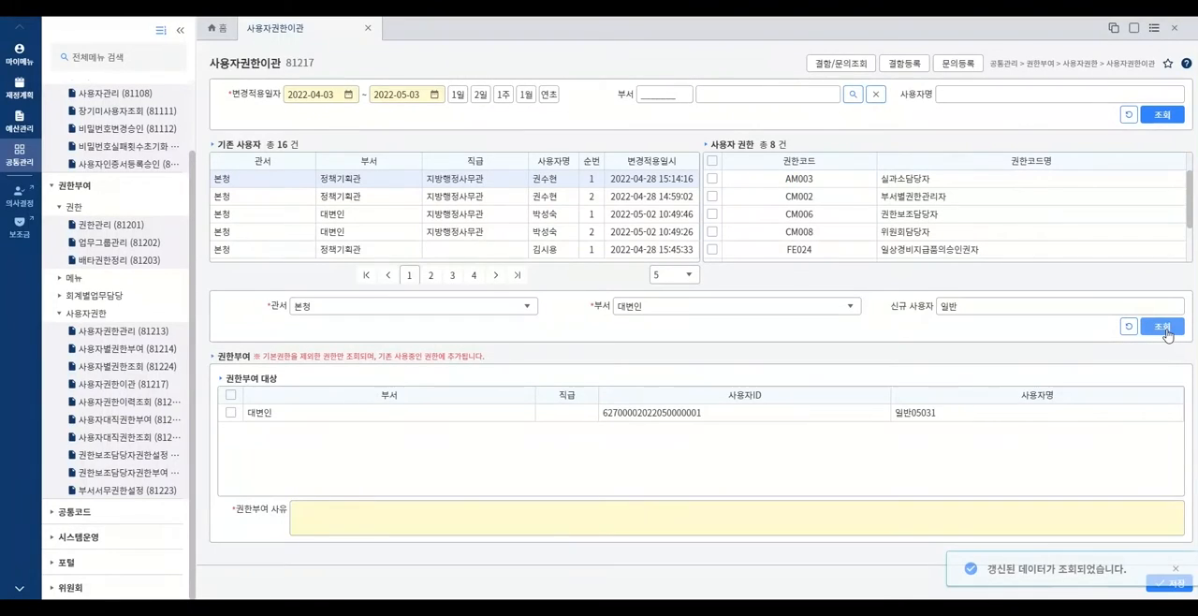
- Transfer permission CM008 위원회담당자 to the found 대변인 user with the reason 권한이관테스트 and save
left_click(712, 231)
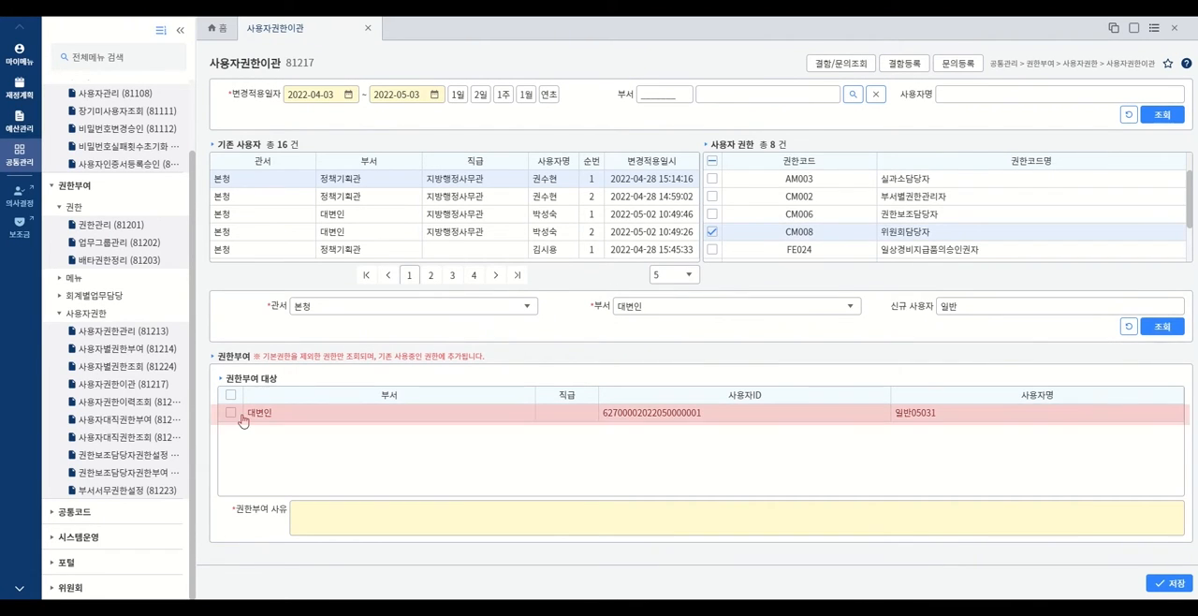
left_click(230, 412)
left_click(327, 518)
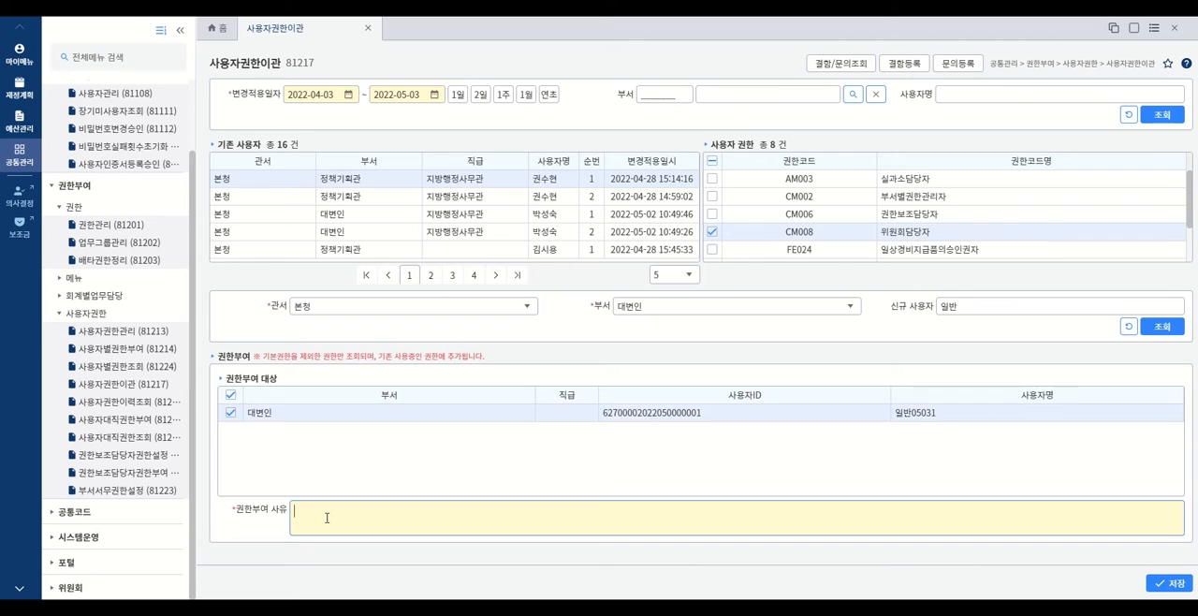
type("권한")
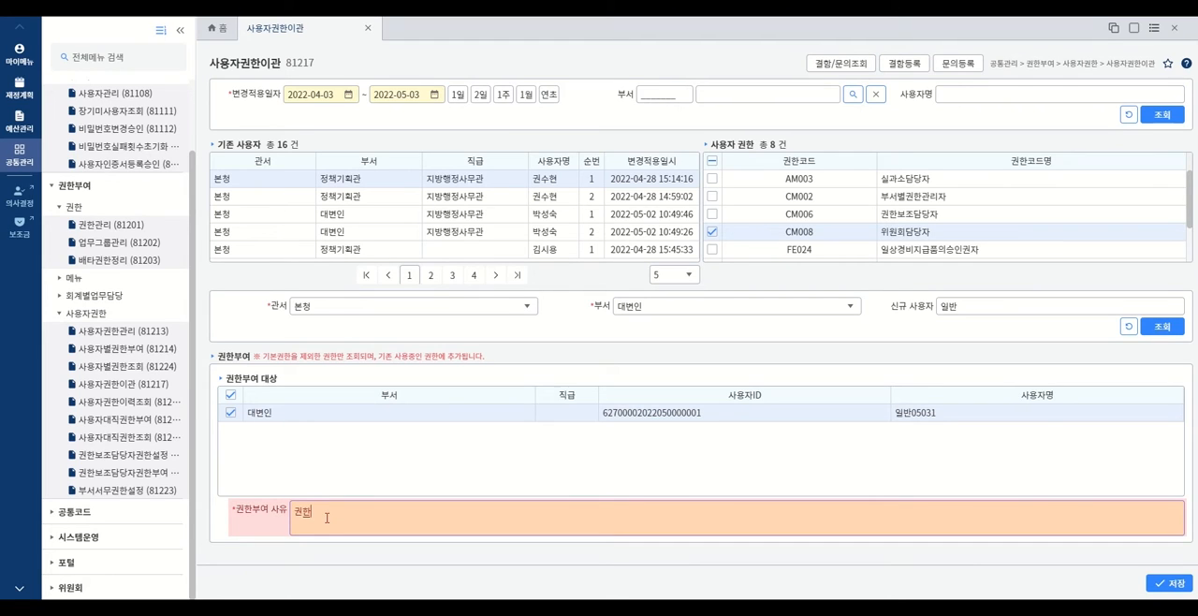
type("의관테스트")
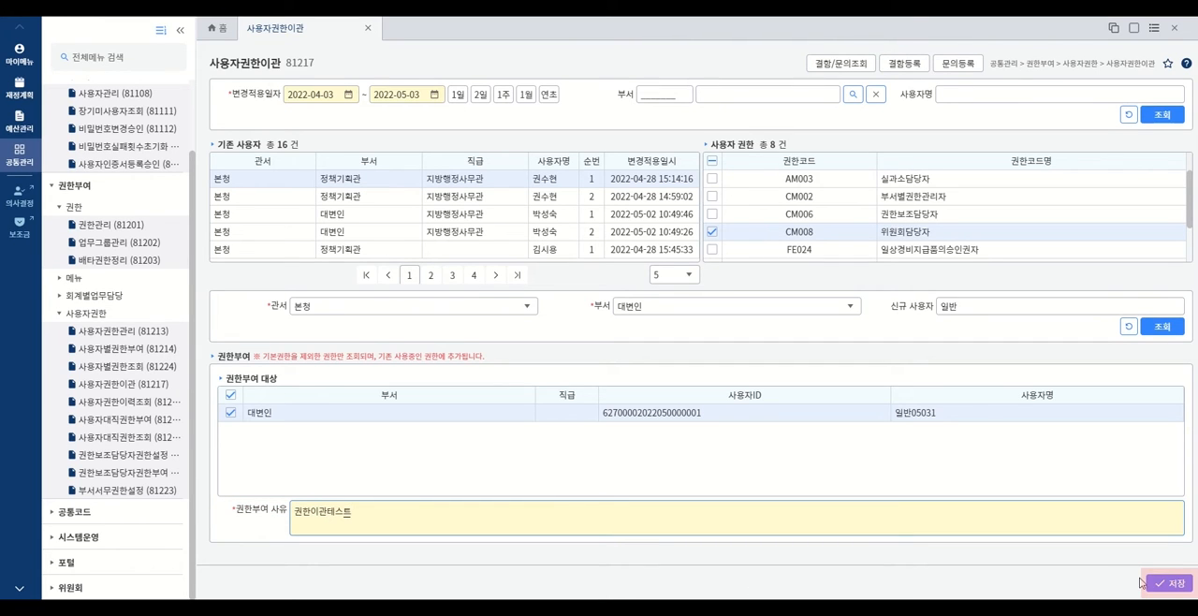
left_click(1160, 585)
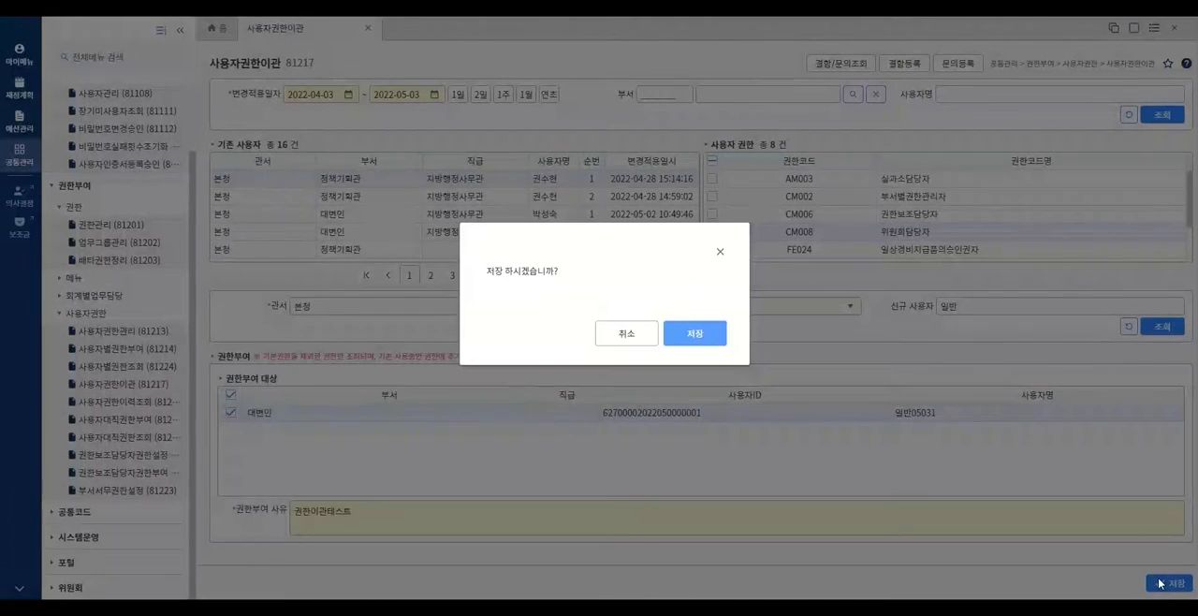
left_click(703, 343)
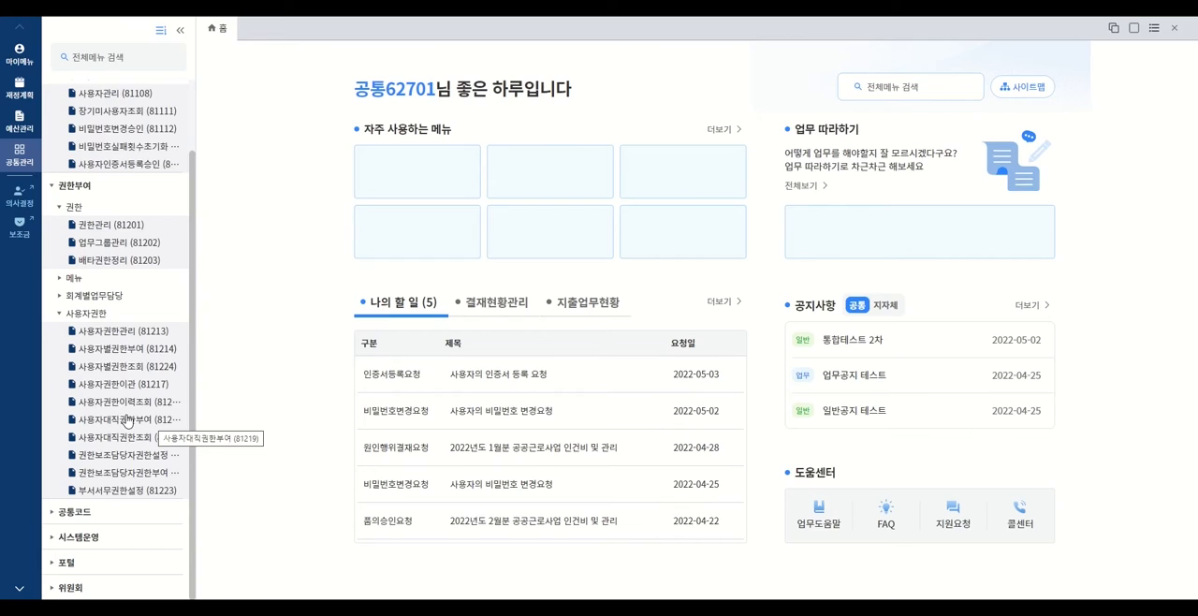
- Look up the permission history in 사용자권한이력조회 (81218) for users matching 임시
left_click(123, 402)
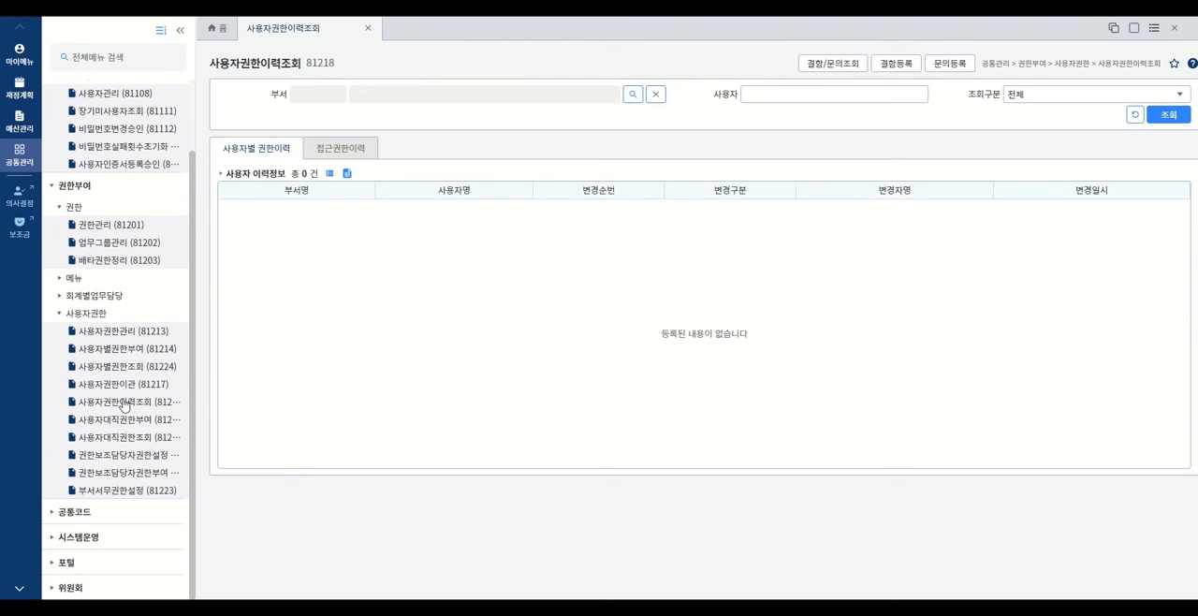
left_click(834, 94)
type("임시")
left_click(1165, 115)
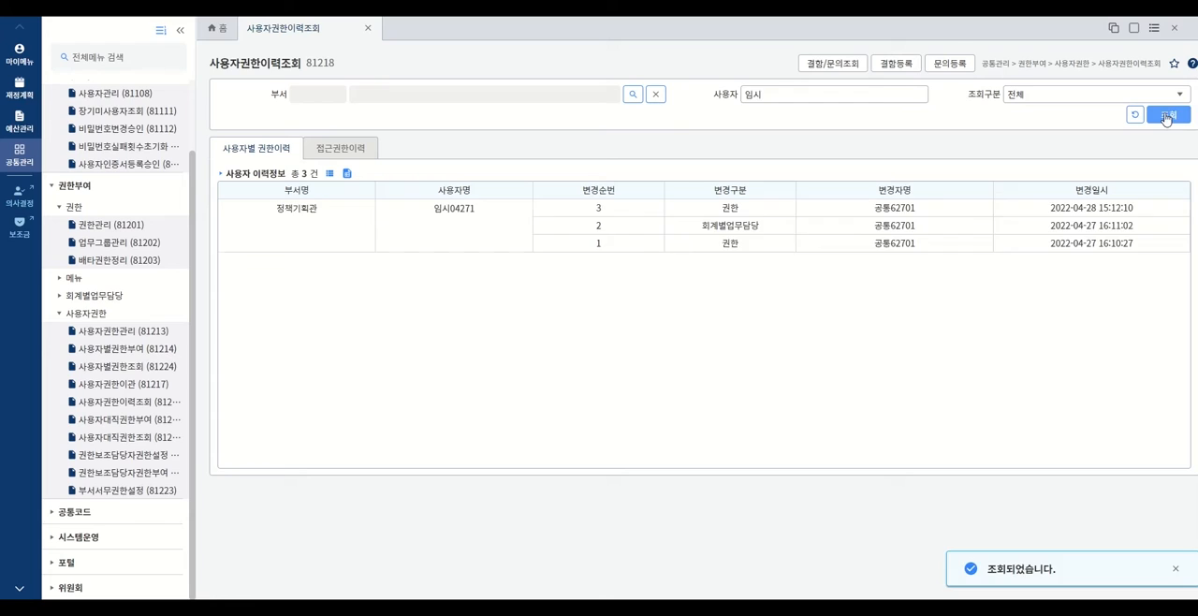
left_click(124, 403)
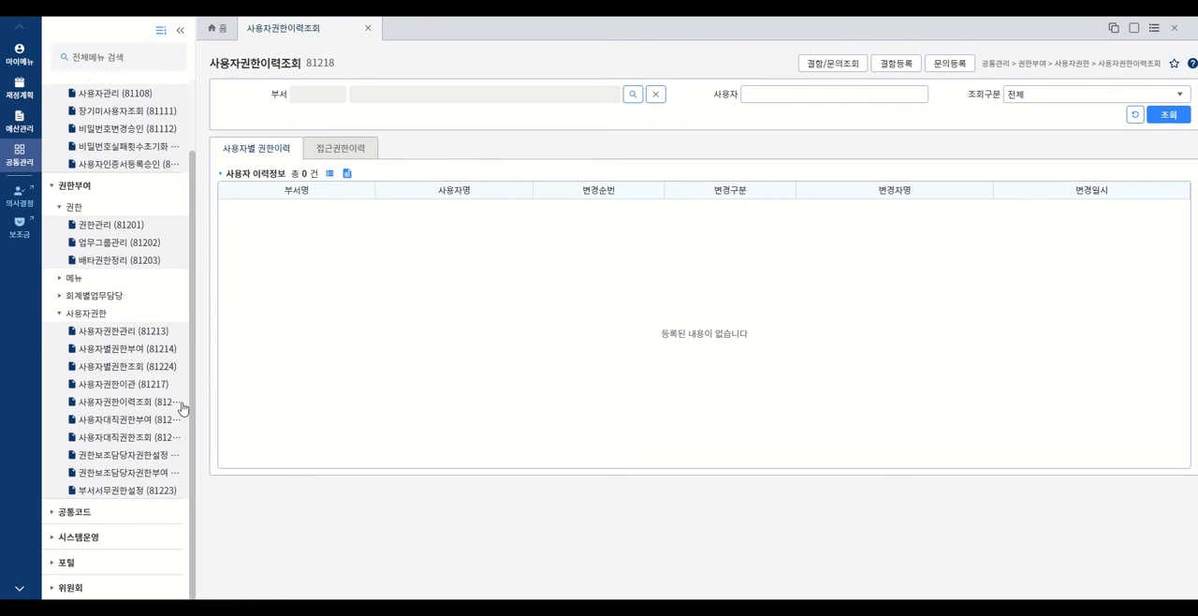
left_click(760, 95)
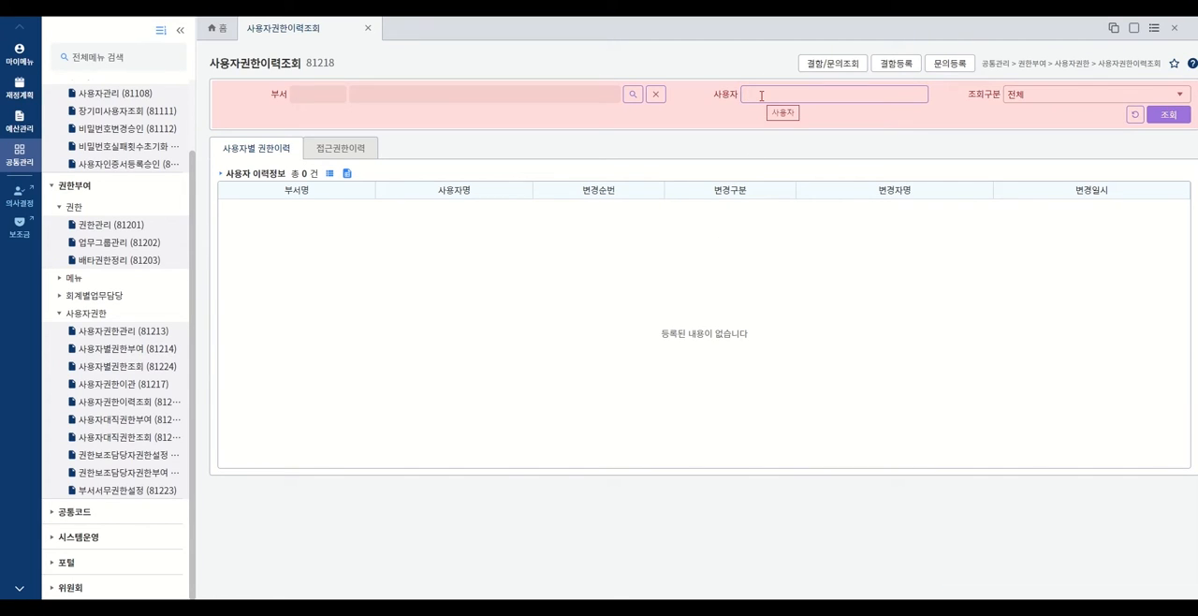
type("임시")
left_click(1165, 114)
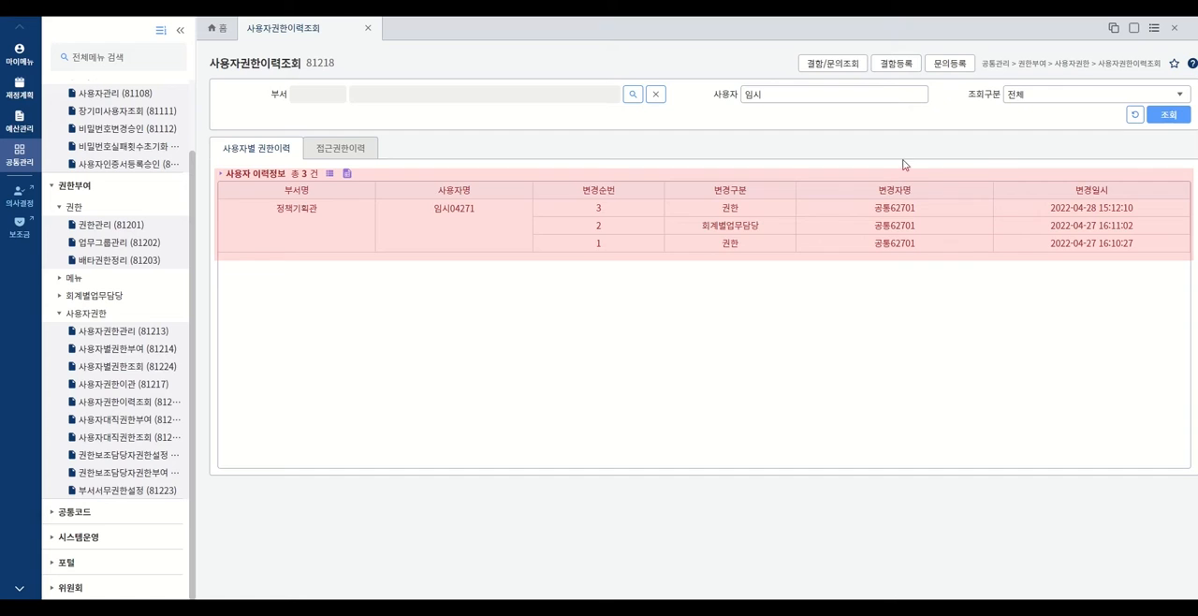
- Examine the details of history entry 1 (권한) and entry 2 (회계별업무담당), closing each detail window
double_click(737, 243)
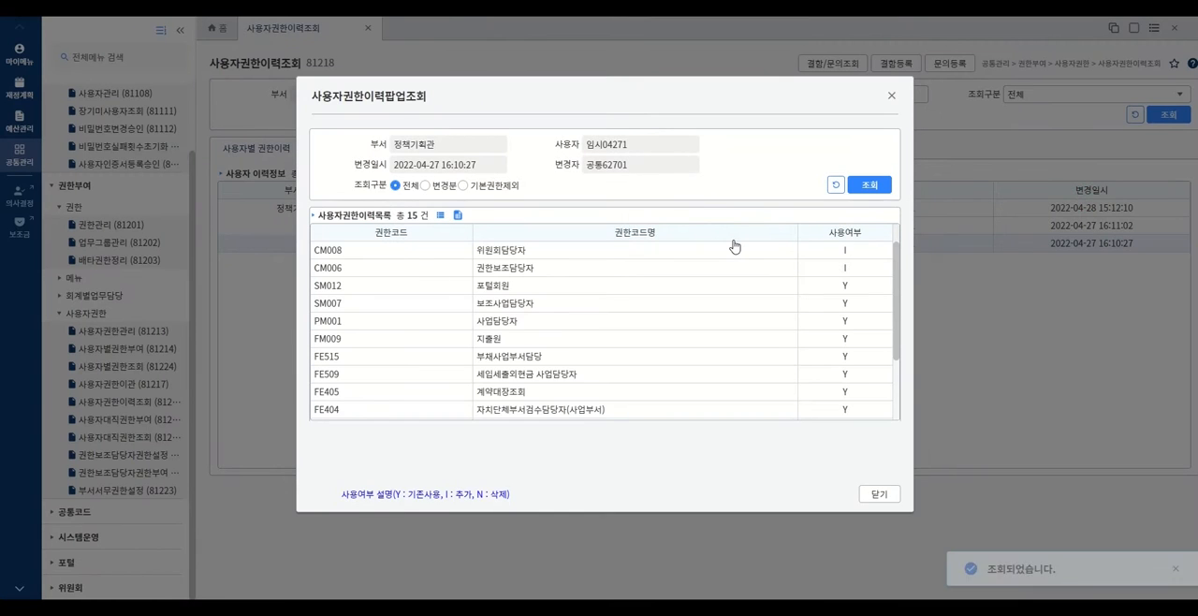
left_click(891, 95)
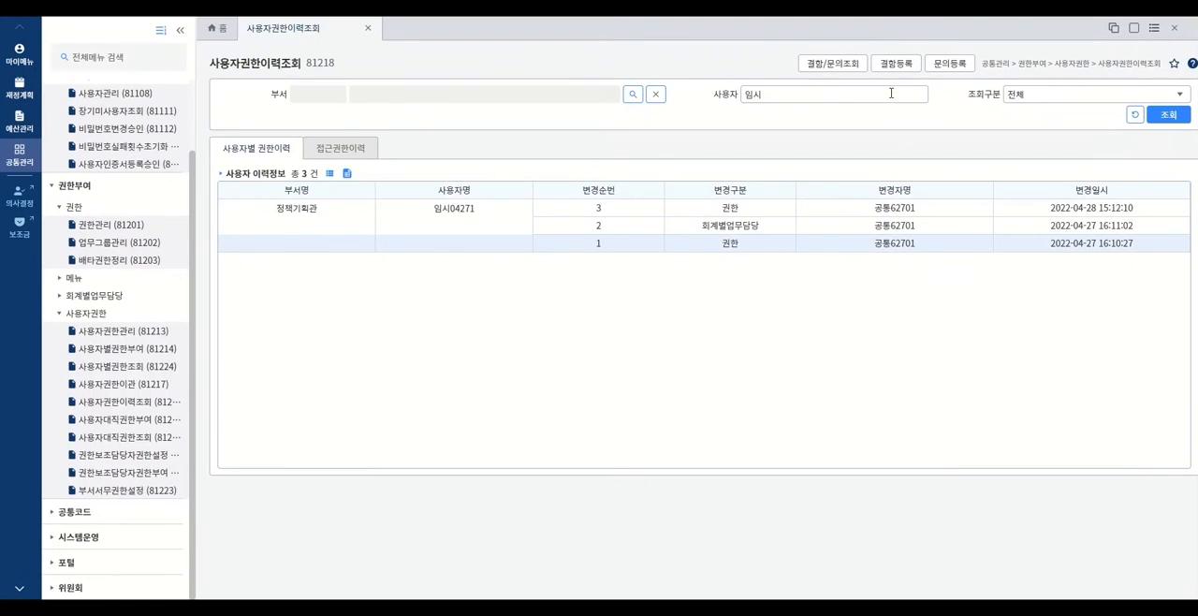
left_click(746, 228)
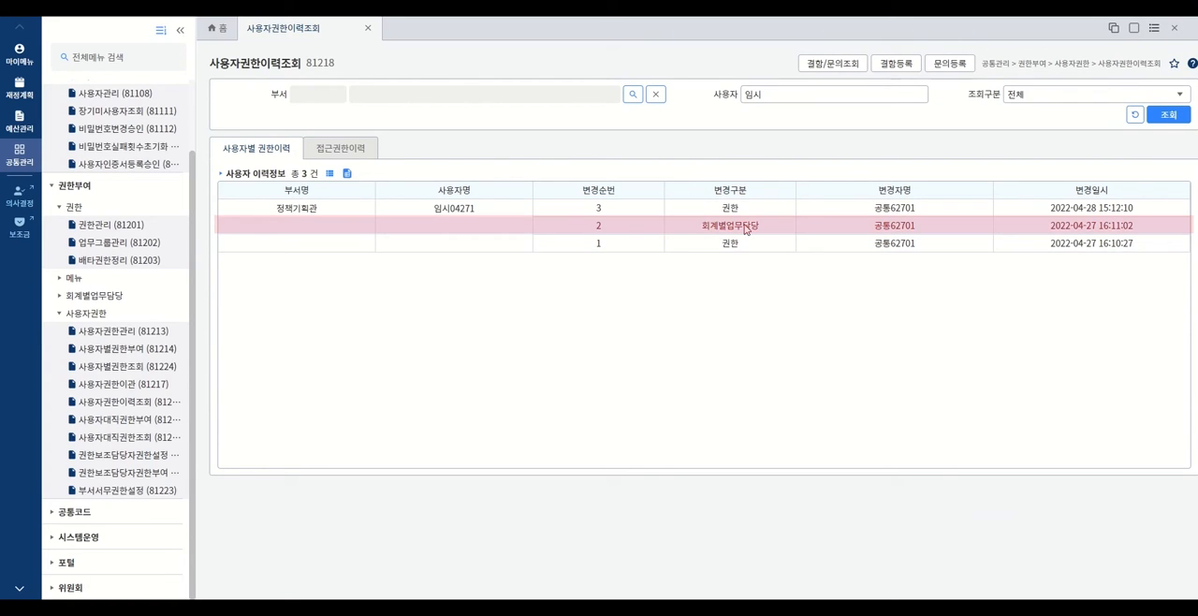
double_click(745, 228)
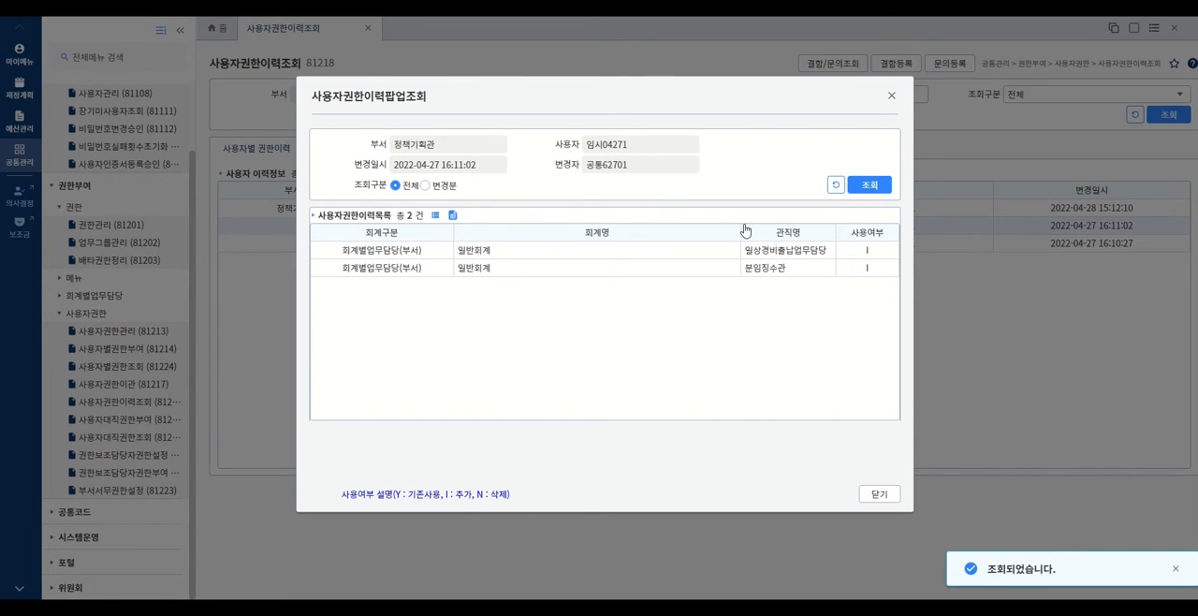
left_click(891, 95)
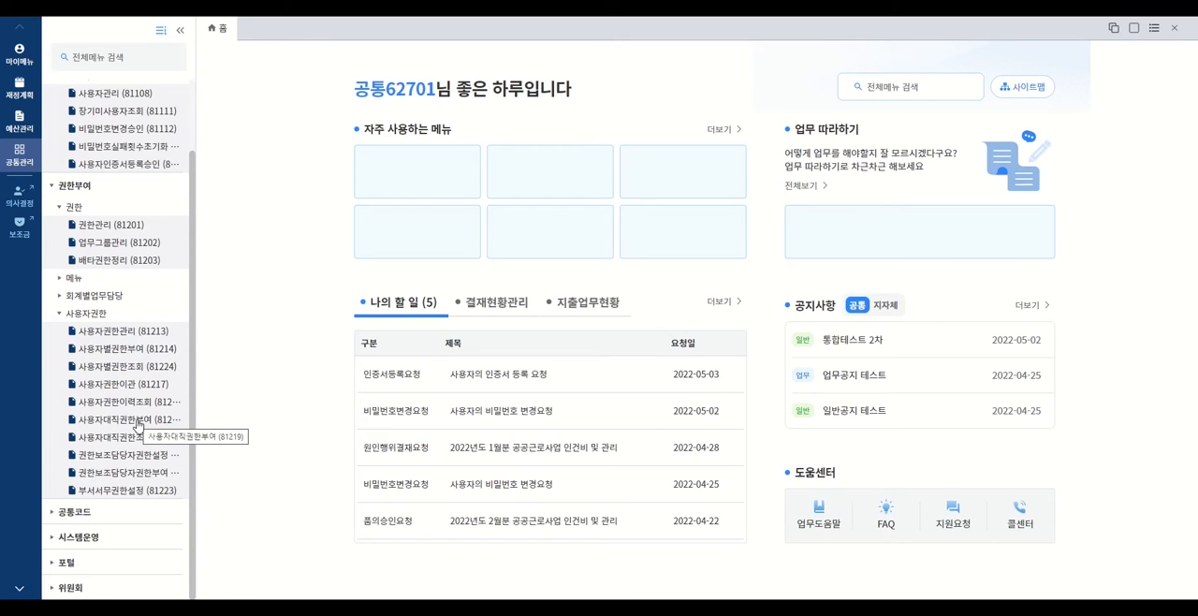
- List the active deputies for all offices in 사용자대직권한부여 (81219) and select the first 대변인 user
left_click(138, 422)
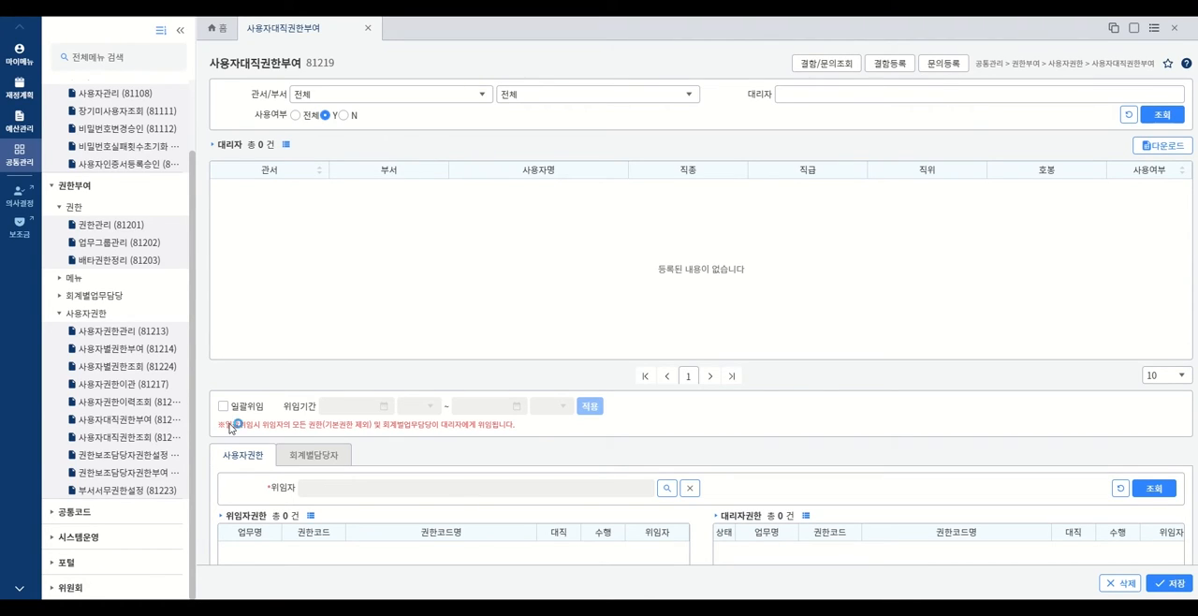
left_click(1160, 115)
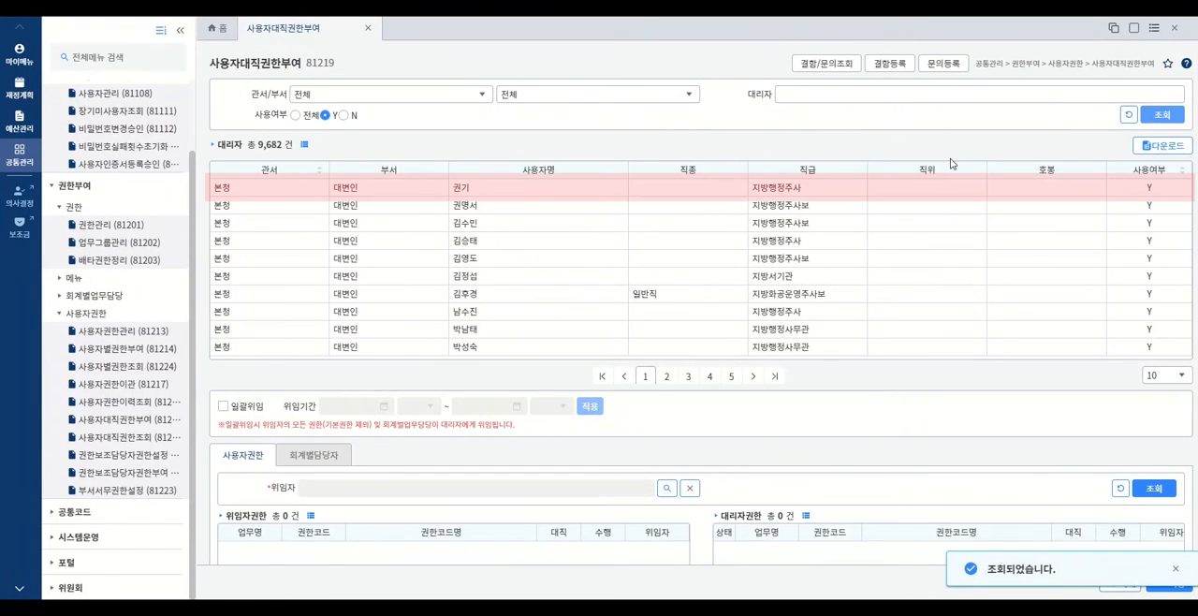
left_click(818, 192)
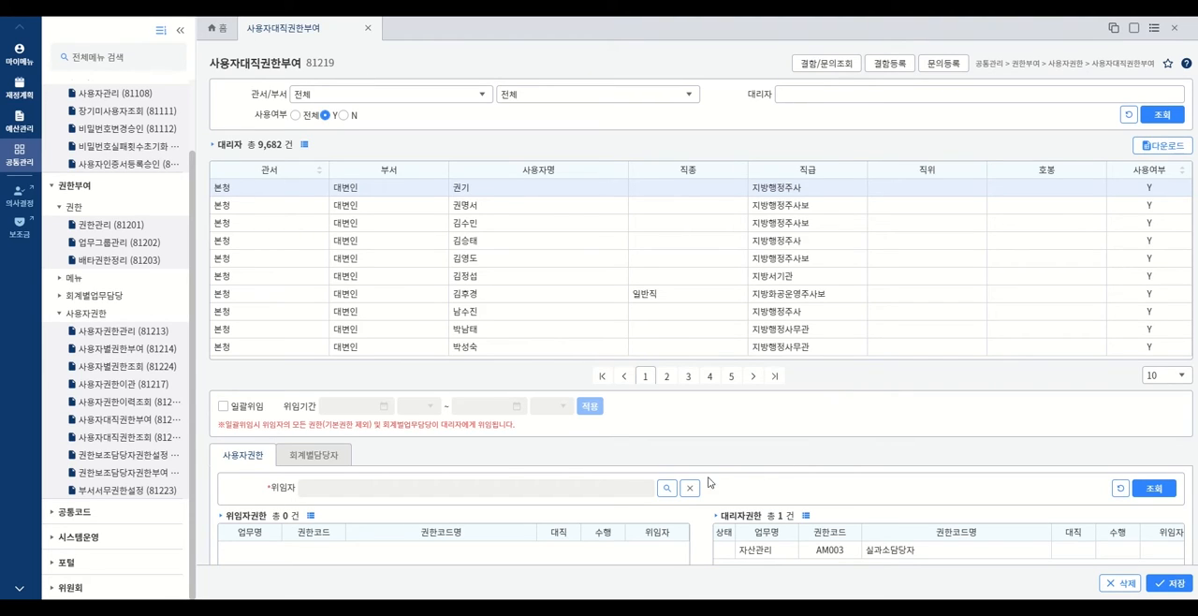
- Find user 공통62701 as the 위임자 for the selected deputy and look up that user's permissions
left_click(664, 490)
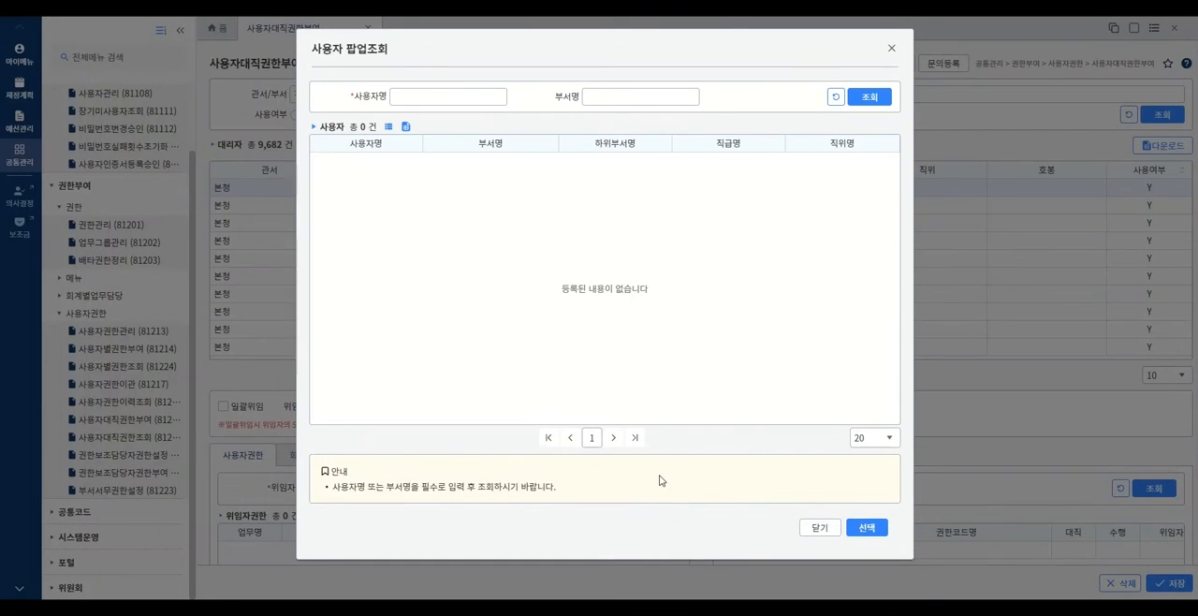
left_click(444, 105)
type("공통62701")
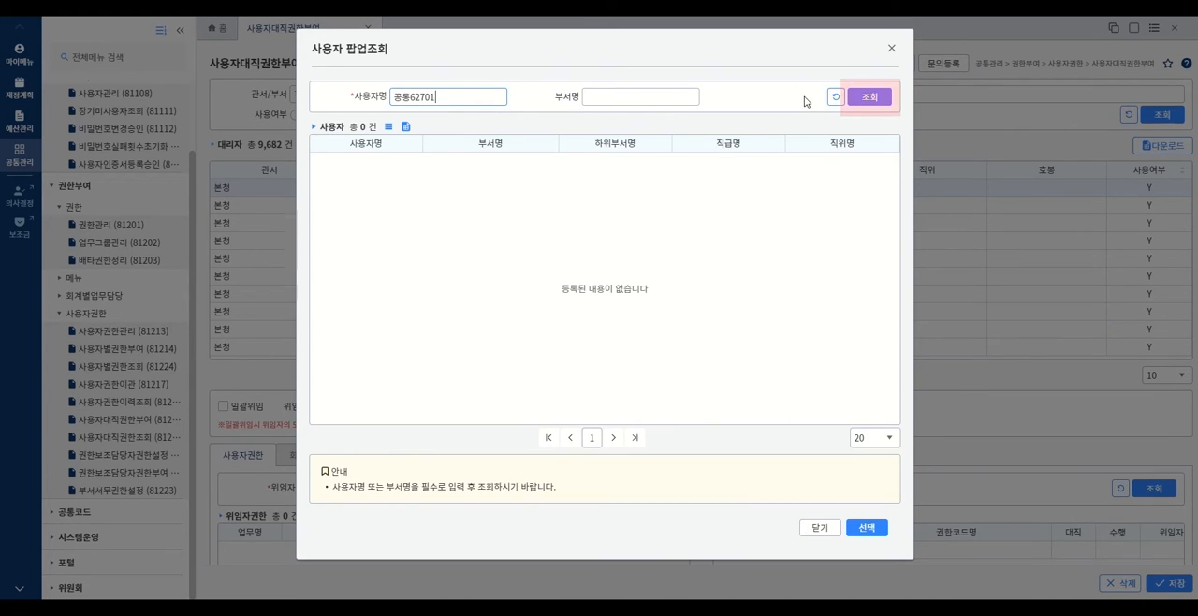
left_click(857, 98)
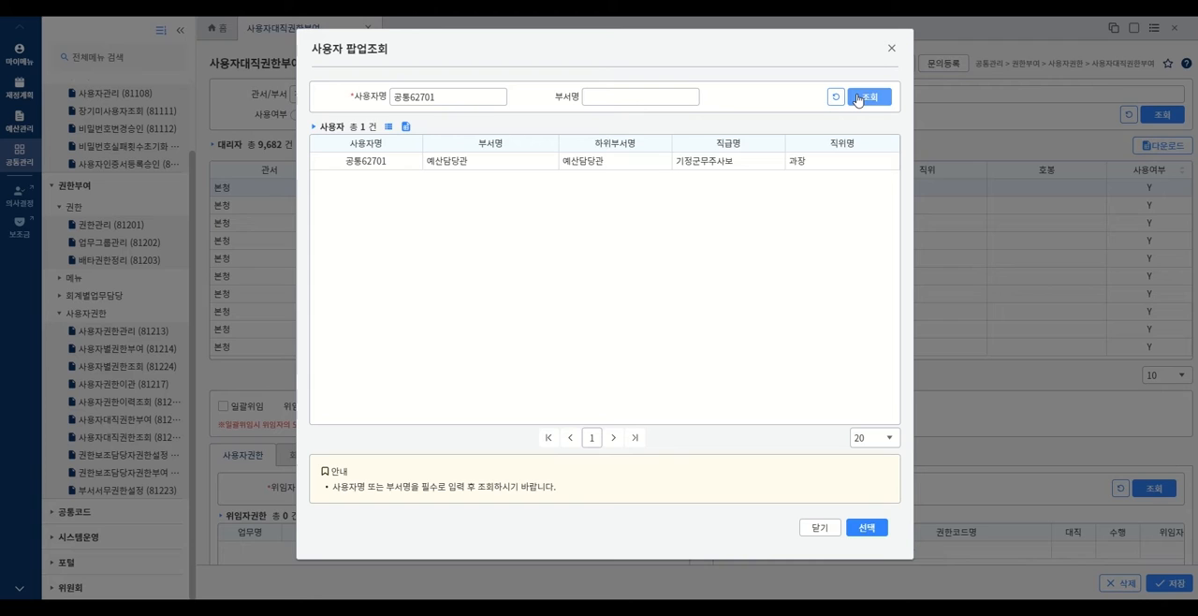
left_click(857, 98)
left_click(575, 161)
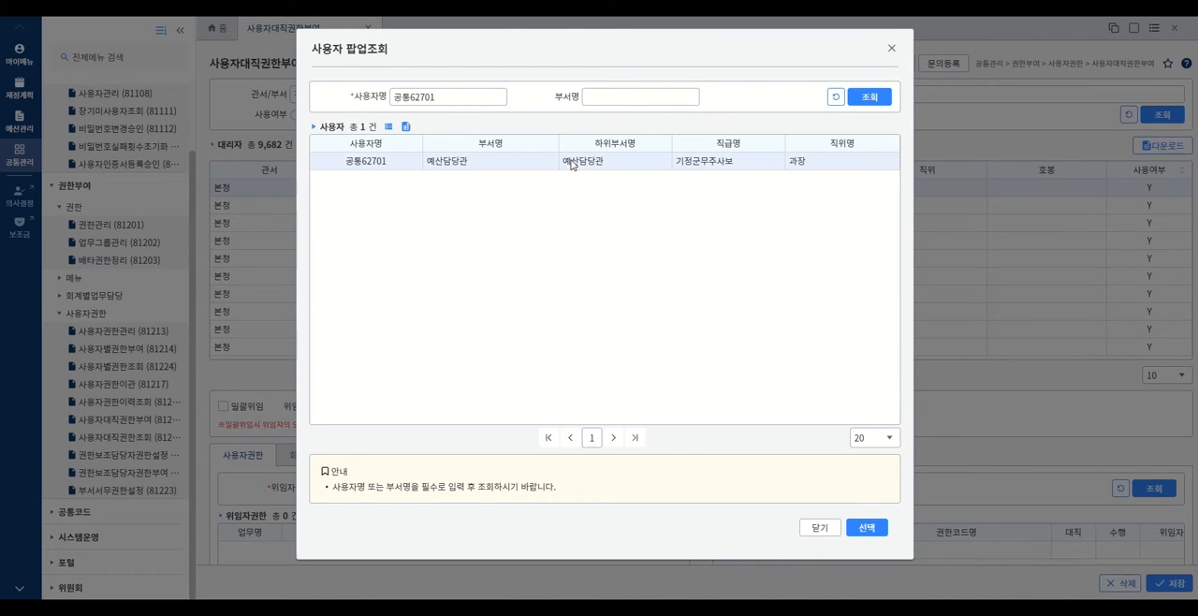
left_click(855, 527)
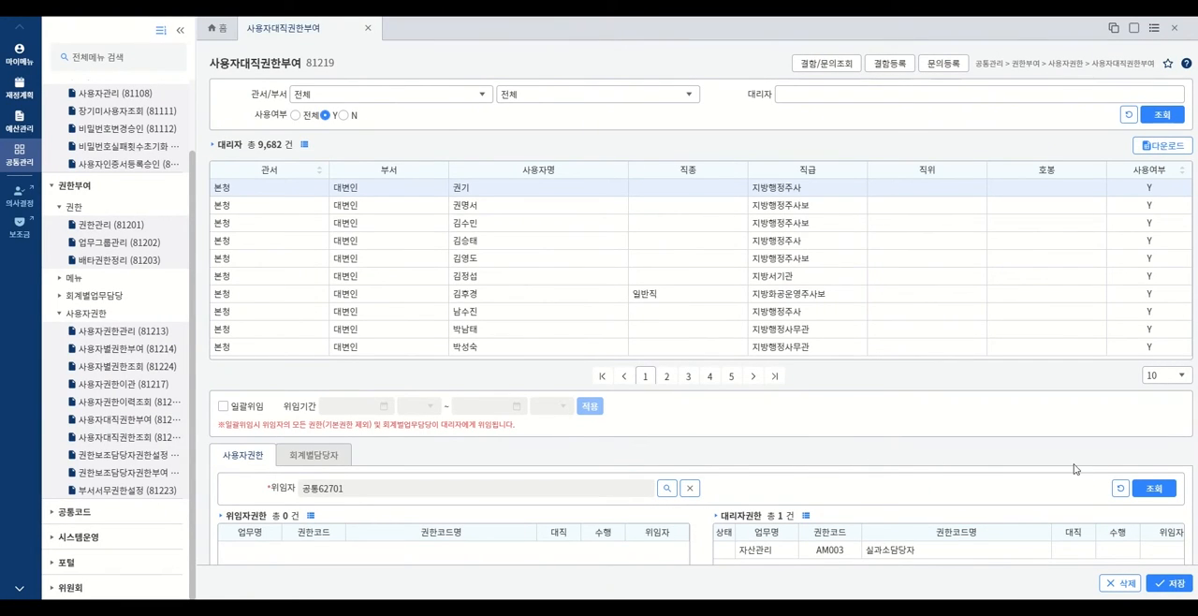
left_click(1150, 489)
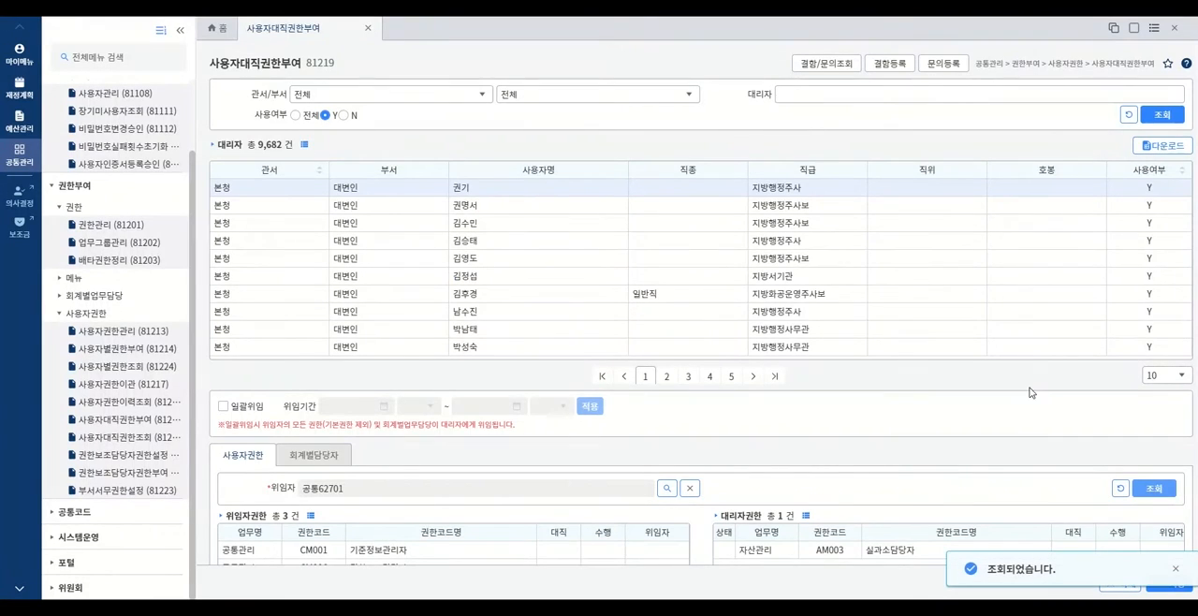
- Add the delegator's permission CM101 전자결재모니터링권한 to the deputy's permissions
scroll(1025, 397, "down", 2)
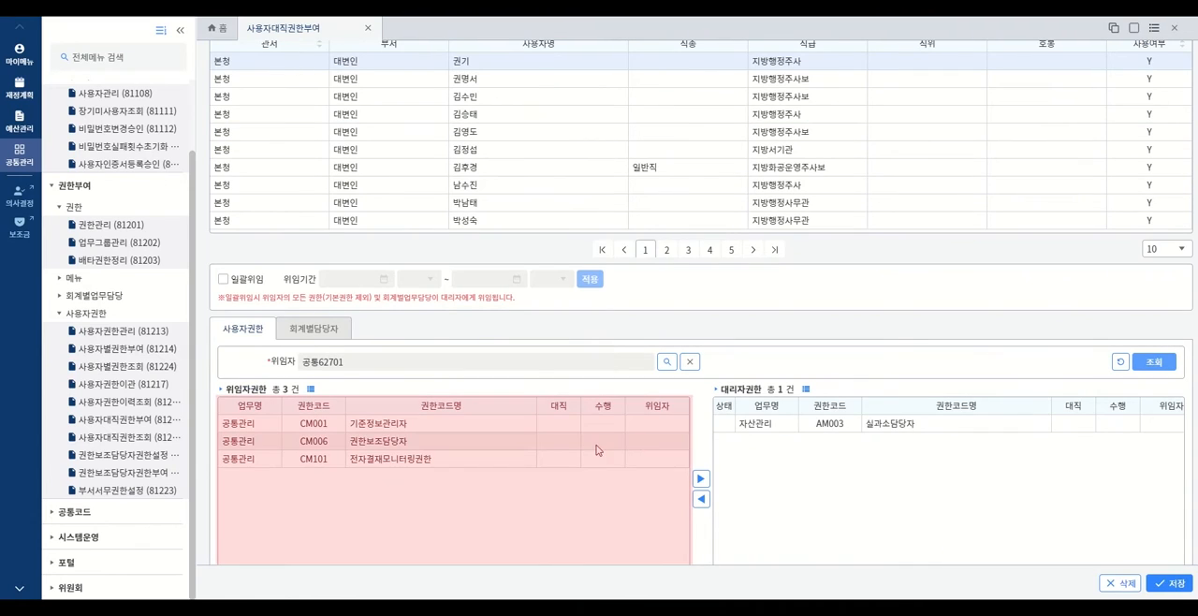
left_click(504, 460)
left_click(701, 478)
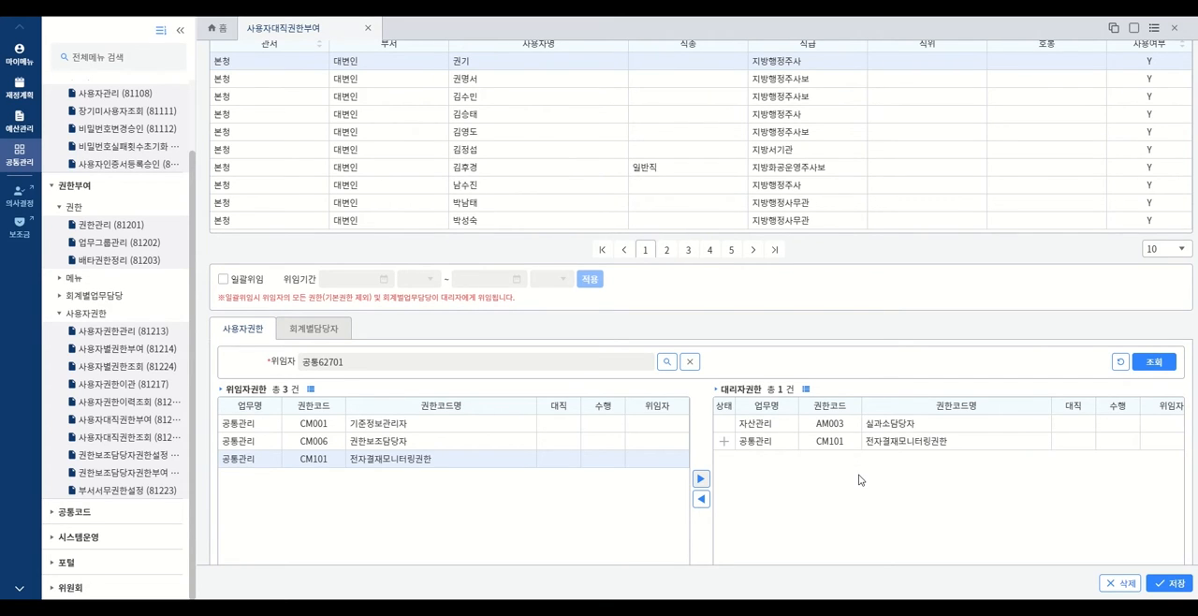
- Set the end date of the CM101 delegation to 2022-05-04 and save it
scroll(851, 513, "down", 2)
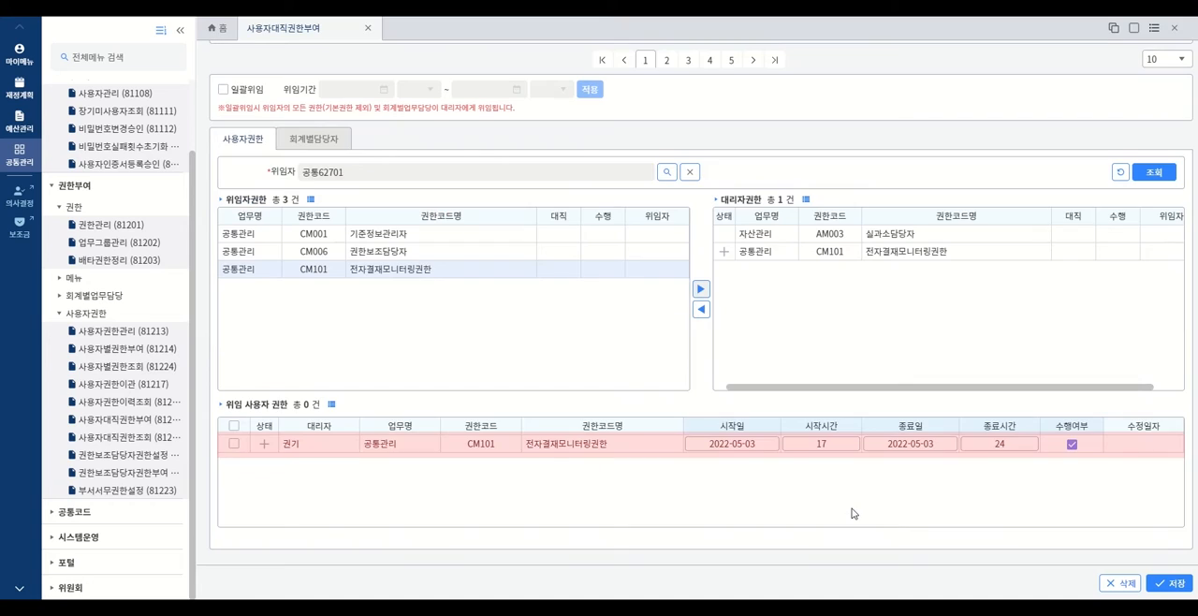
left_click(931, 446)
left_click(947, 449)
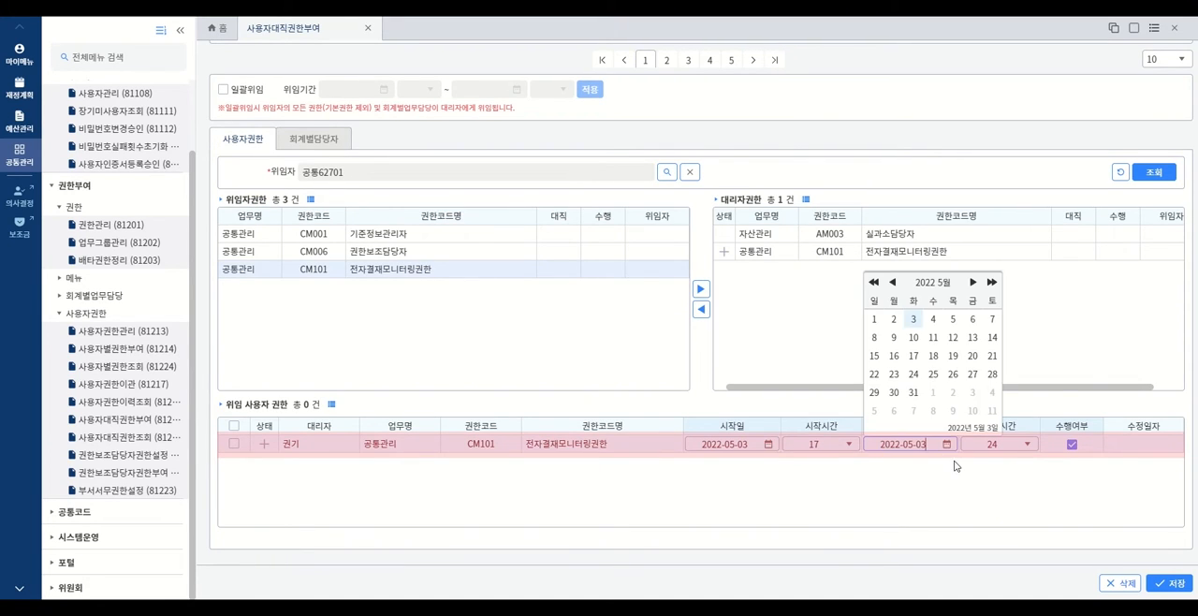
left_click(933, 321)
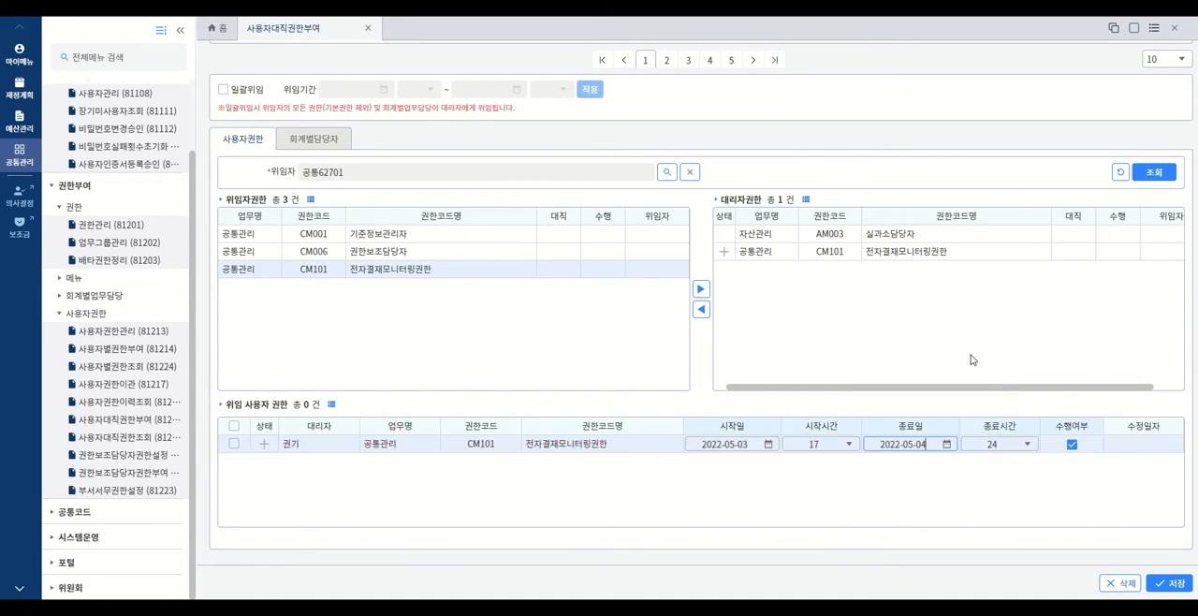
left_click(1172, 583)
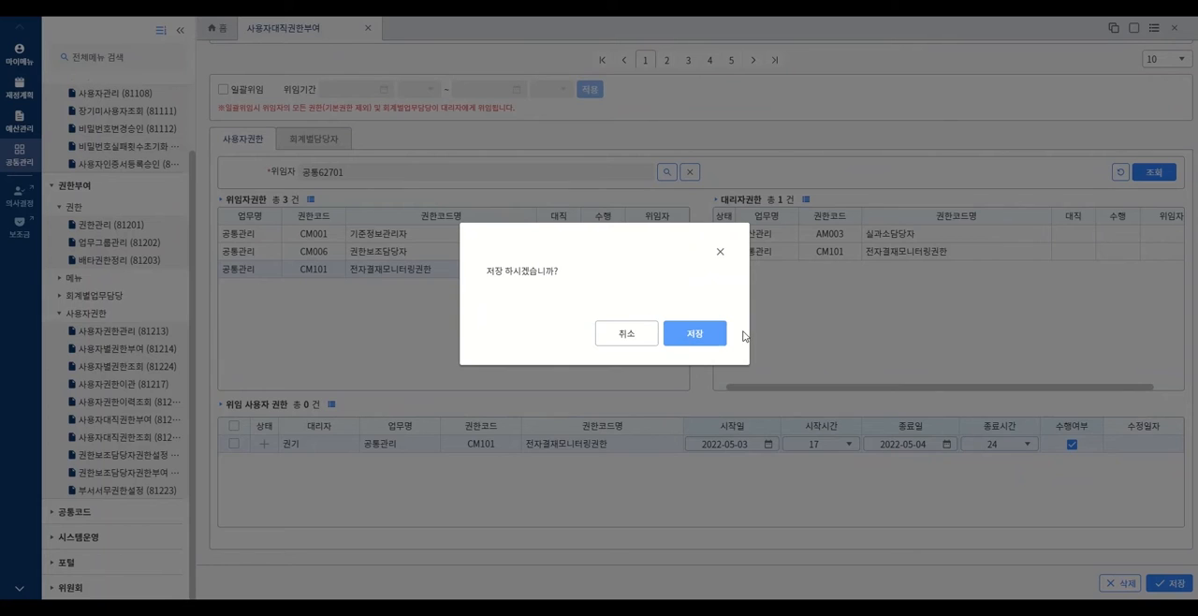
left_click(694, 335)
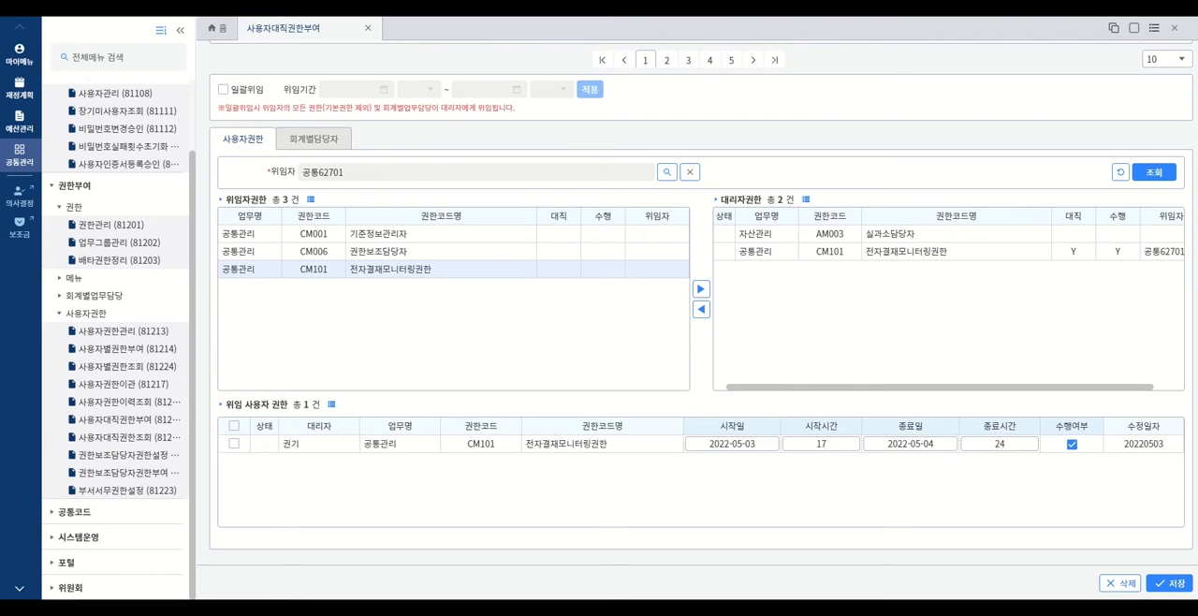
- Under 회계별담당자, switch to 부서 duties and add 1999 테스트회계별업무담당 to the deputy
scroll(437, 62, "up", 3)
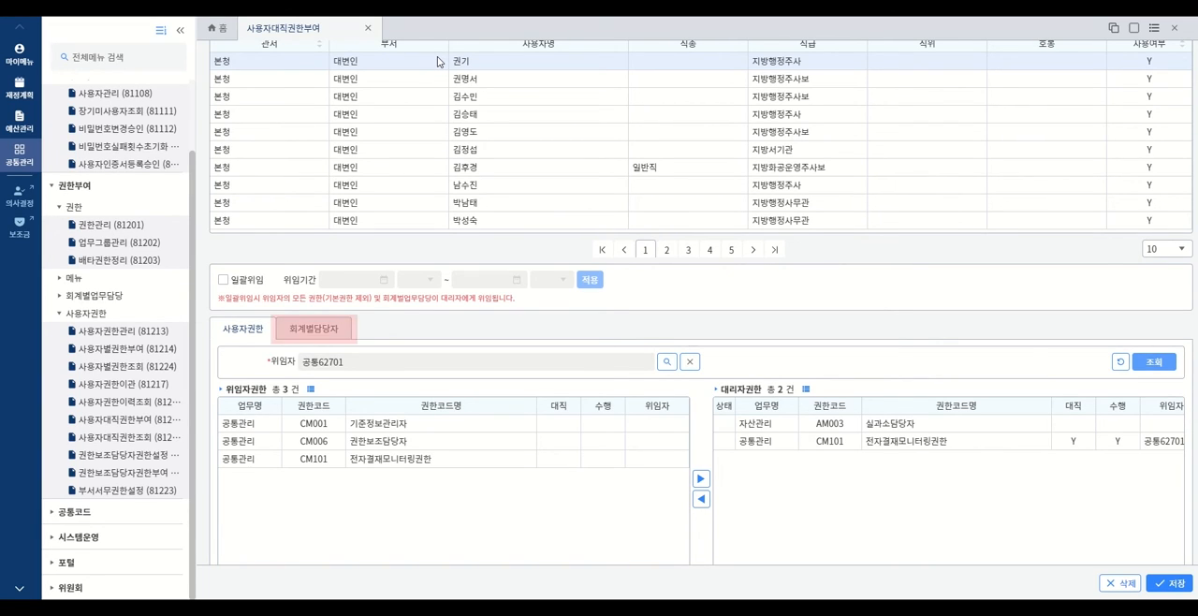
left_click(310, 330)
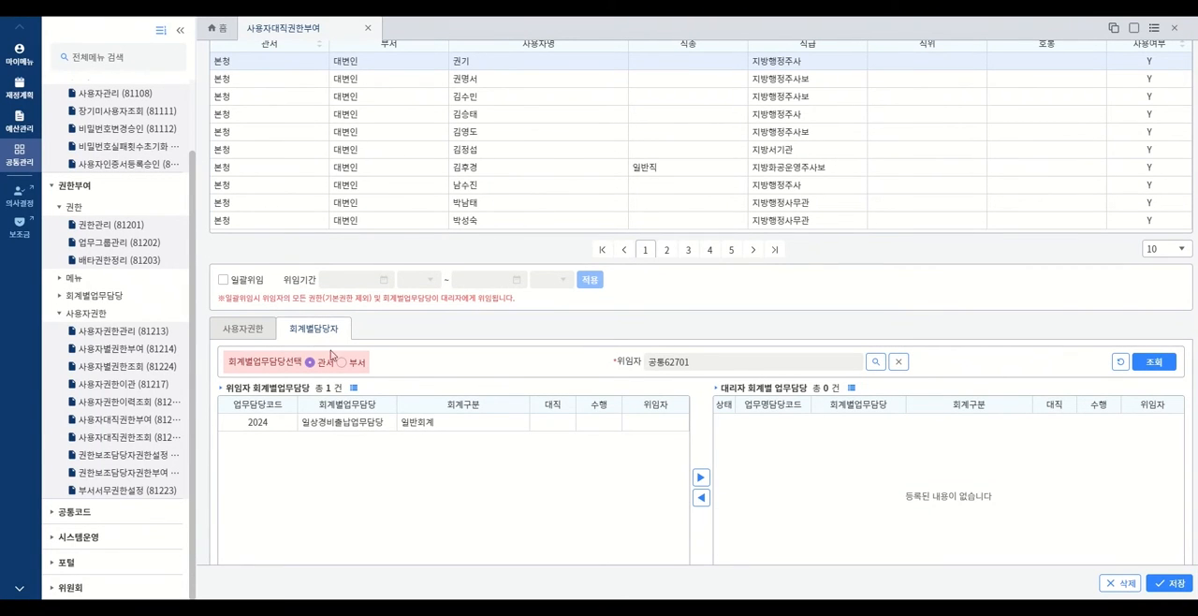
left_click(341, 363)
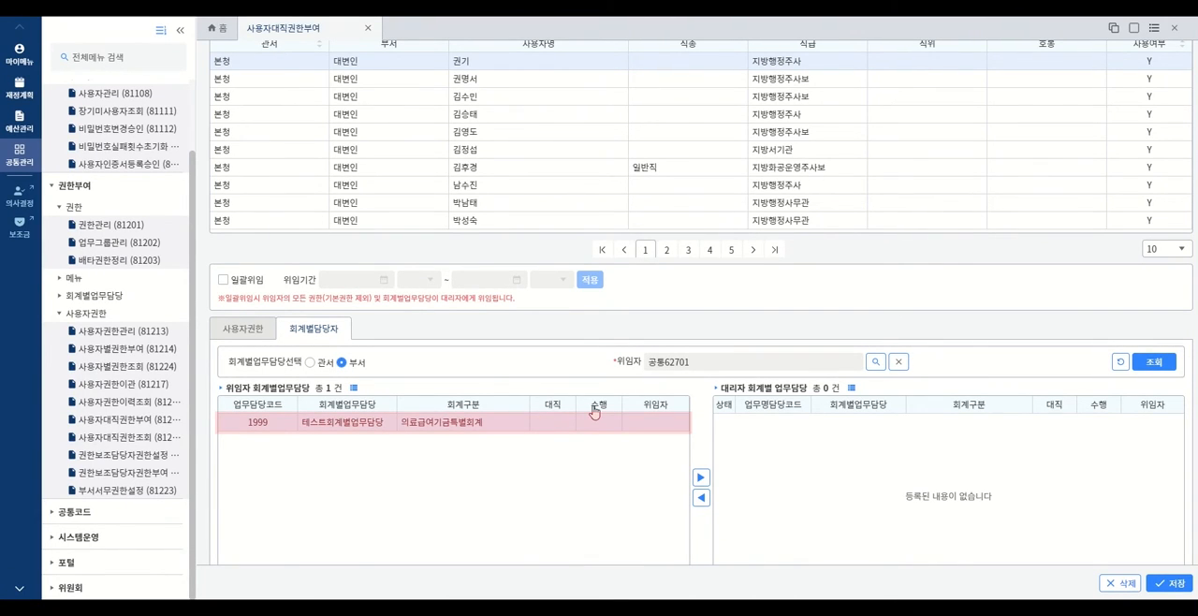
left_click(700, 477)
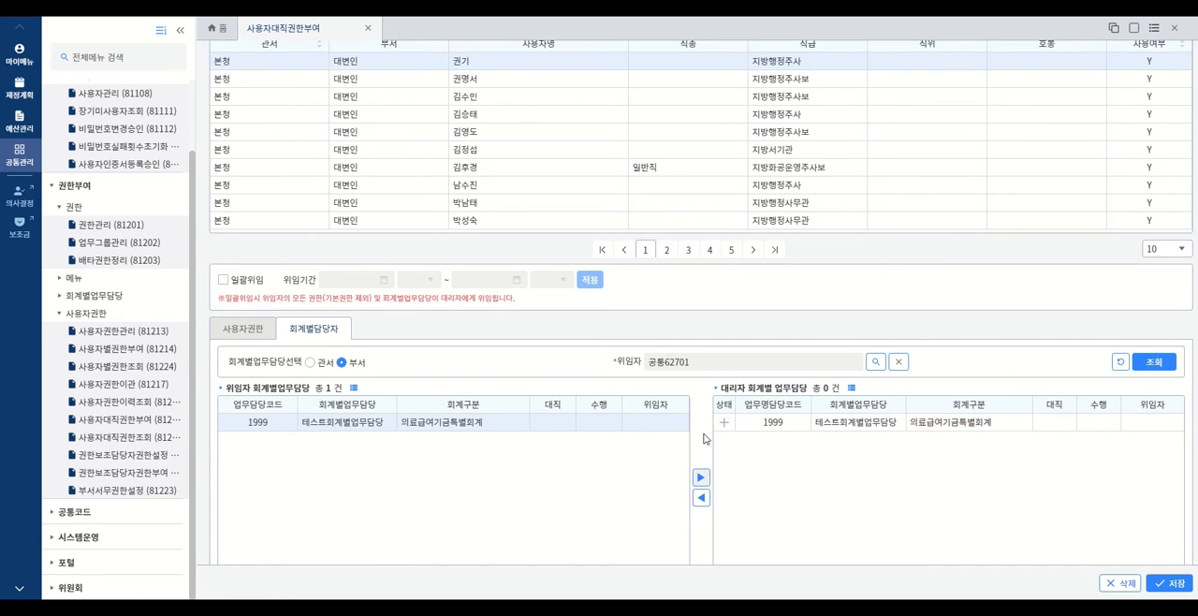
- Set the end date of the 1999 테스트회계별업무담당 delegation to 2022-05-05 and save it
scroll(704, 438, "down", 2)
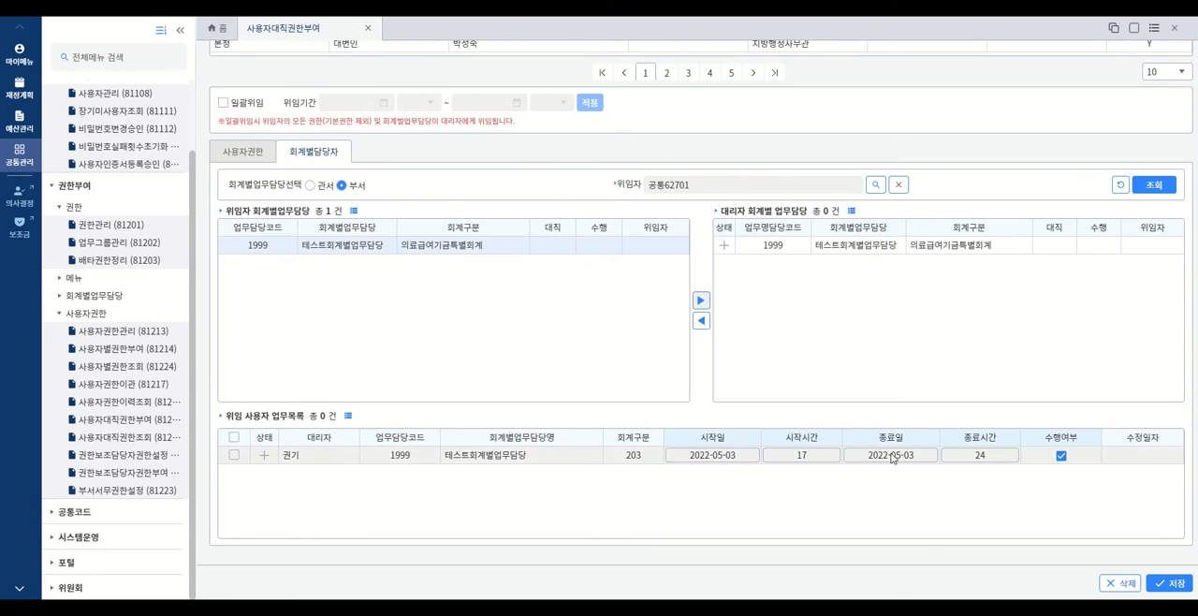
left_click(928, 454)
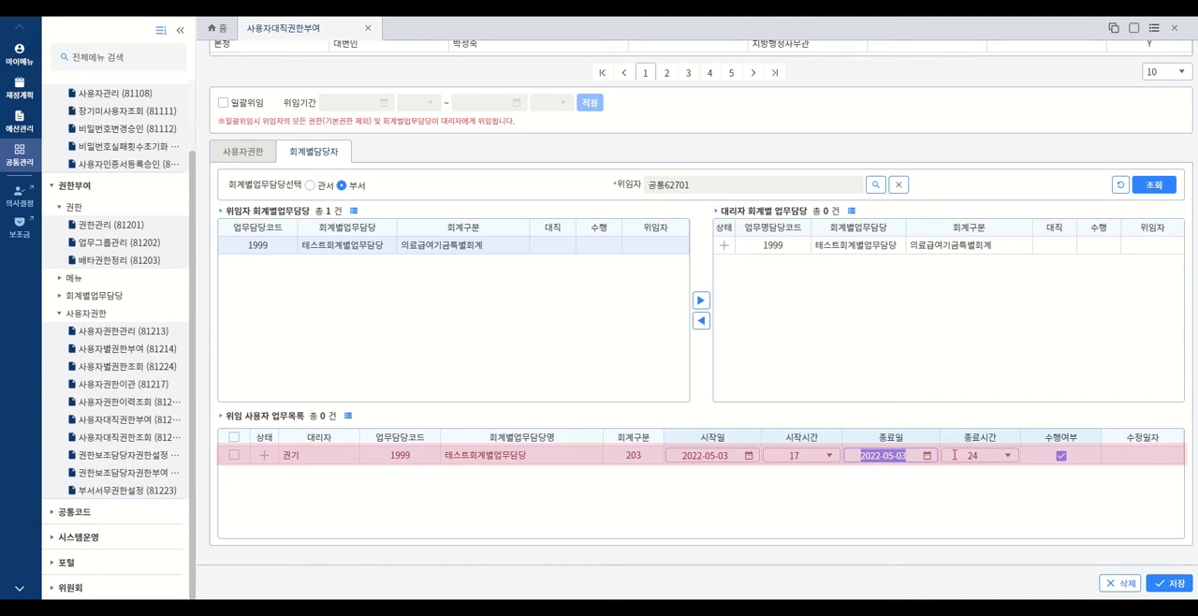
left_click(925, 457)
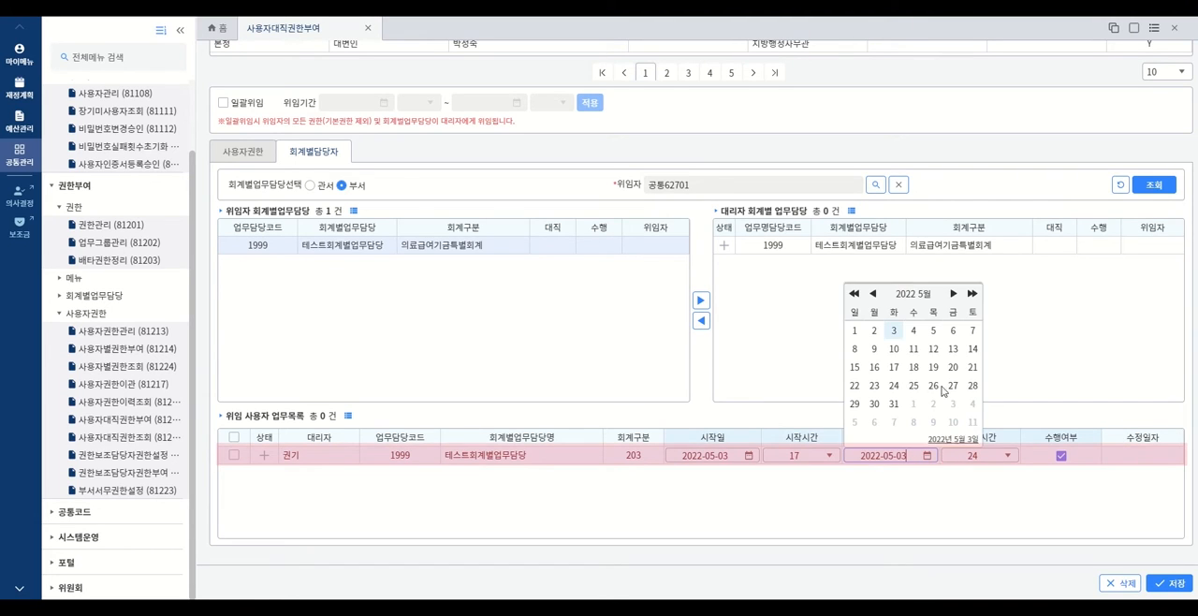
left_click(932, 331)
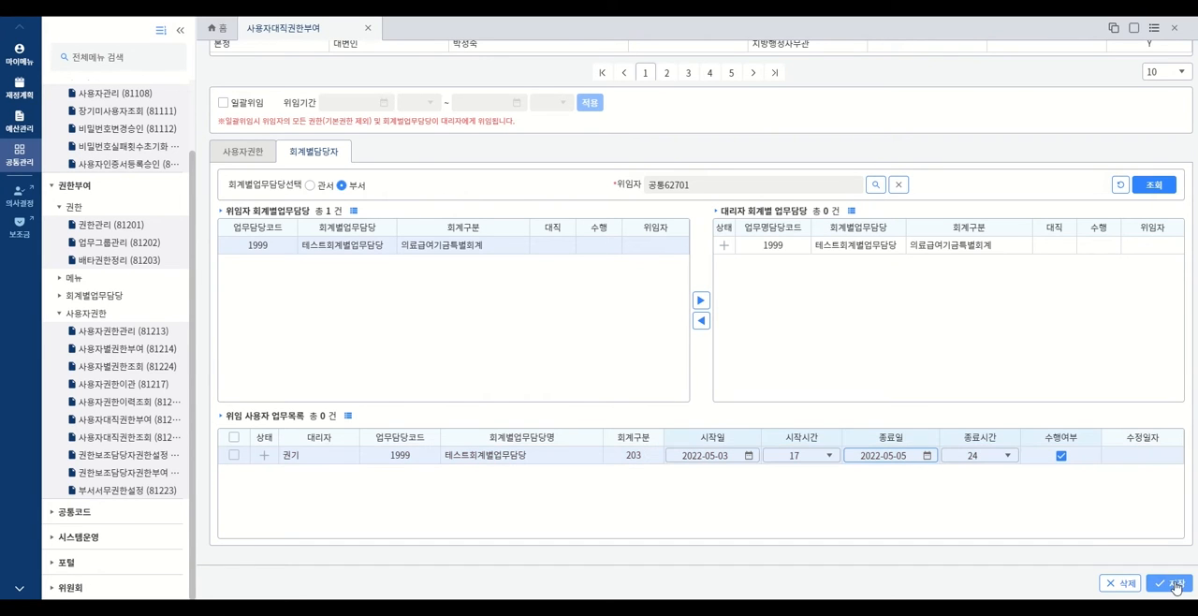
left_click(1175, 585)
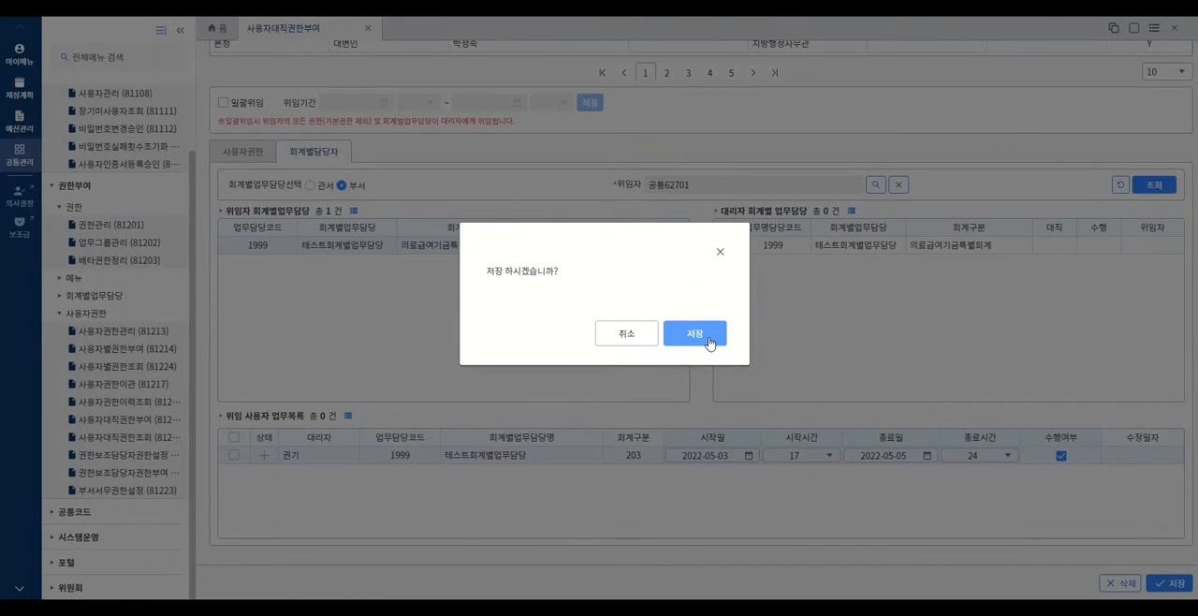
left_click(709, 343)
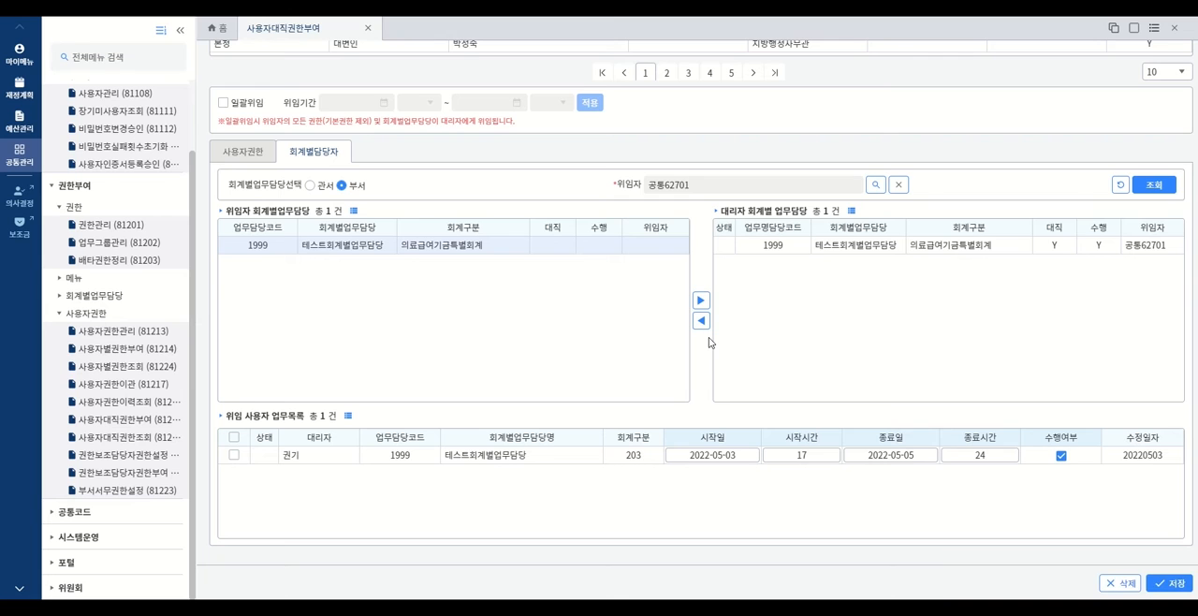
- Delegate the 관서 duty 2024 일상경비출납업무담당 to the deputy with end date 2022-05-04 and end hour 22, and save
left_click(309, 185)
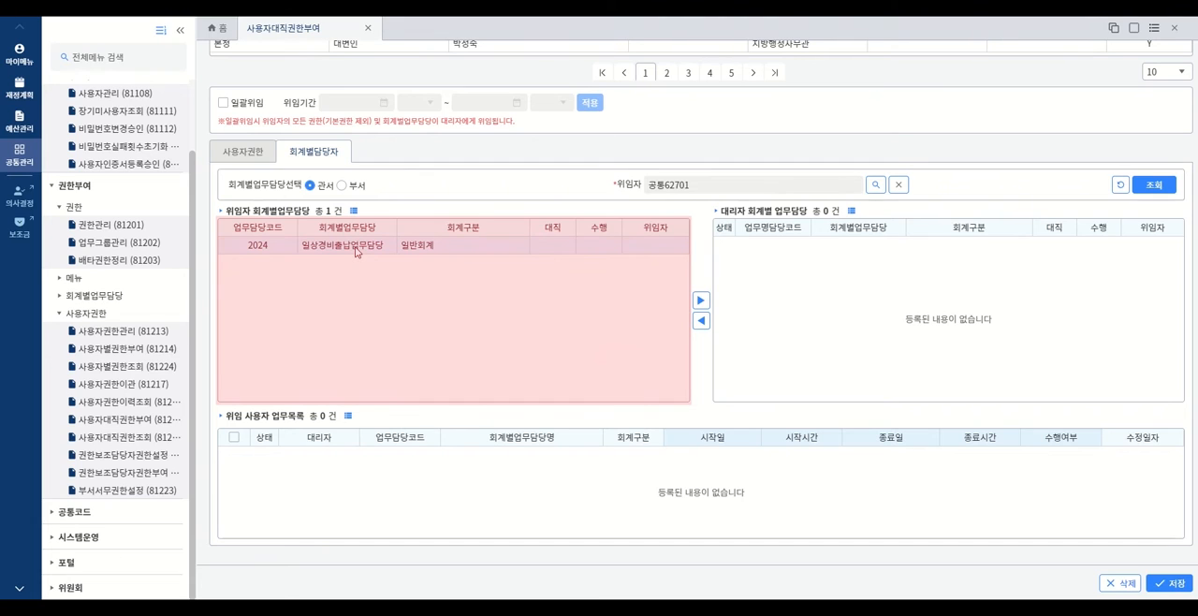
left_click(703, 302)
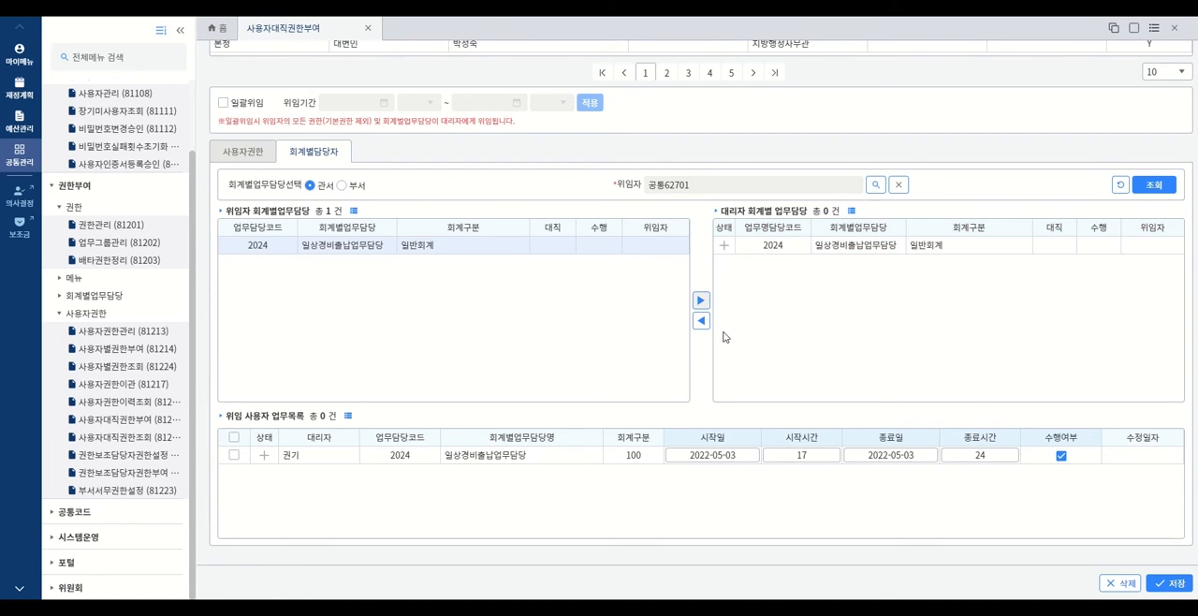
left_click(899, 455)
left_click(914, 456)
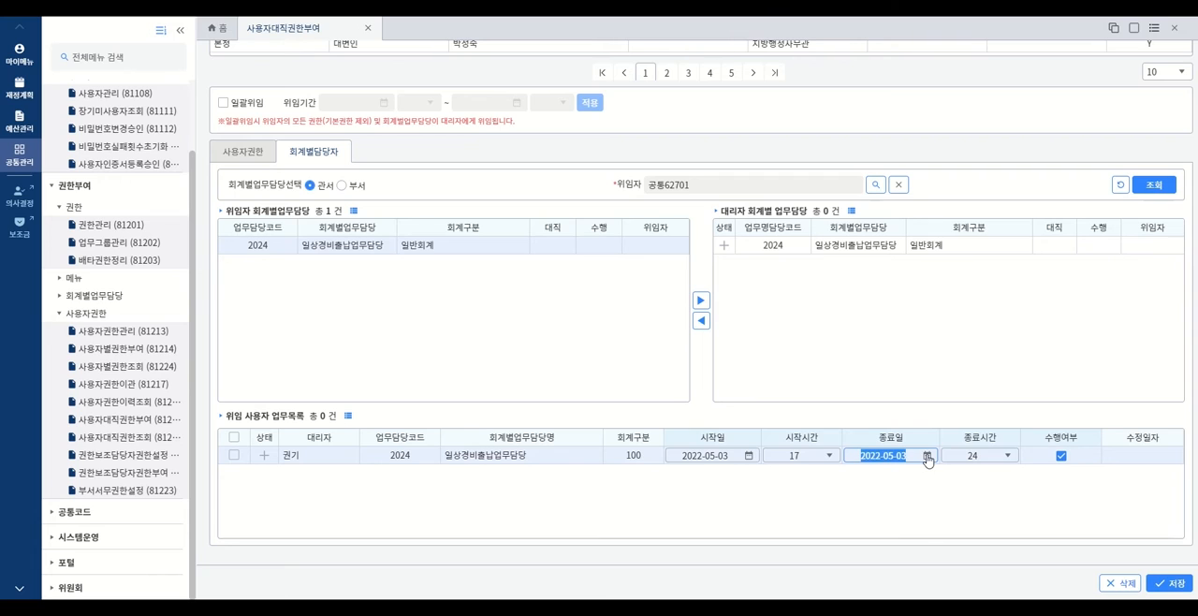
left_click(927, 456)
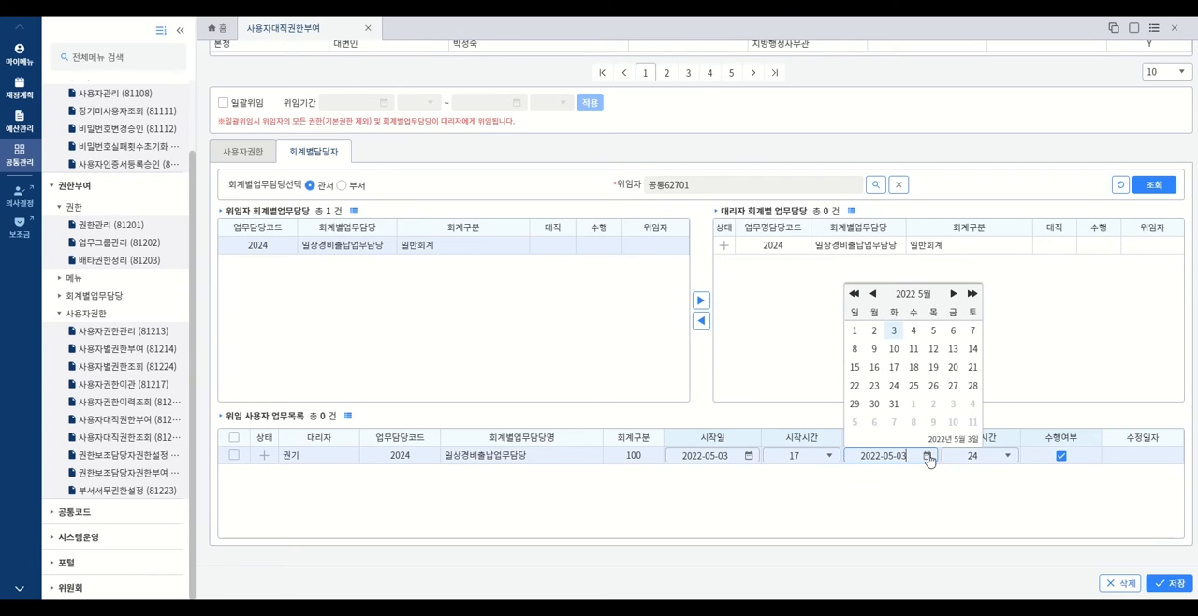
left_click(913, 331)
left_click(1007, 458)
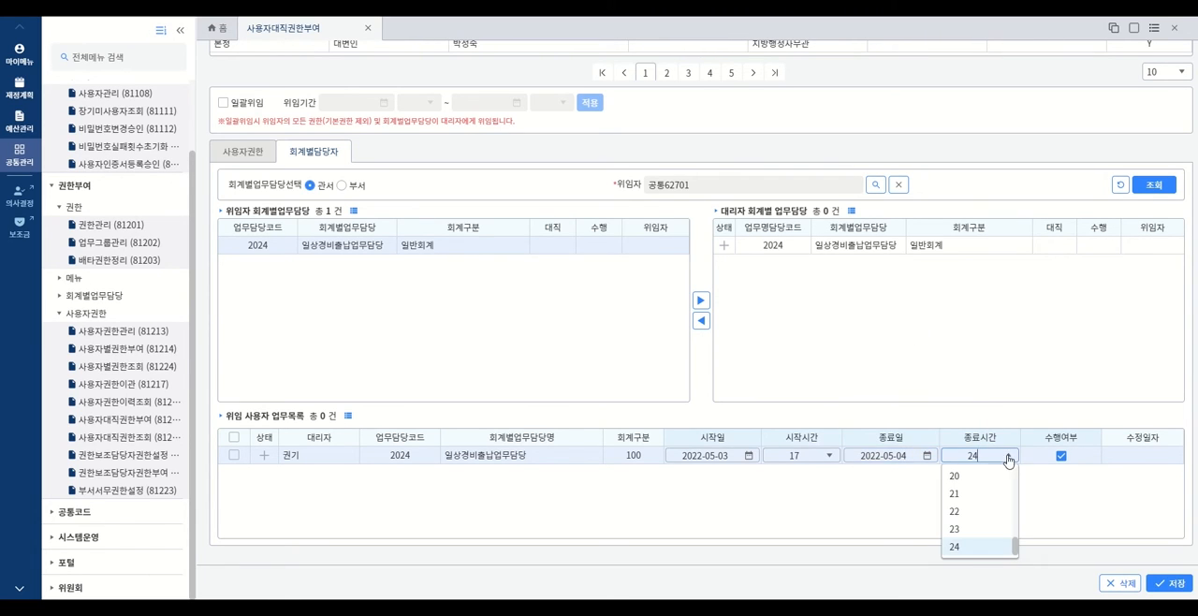
left_click(981, 517)
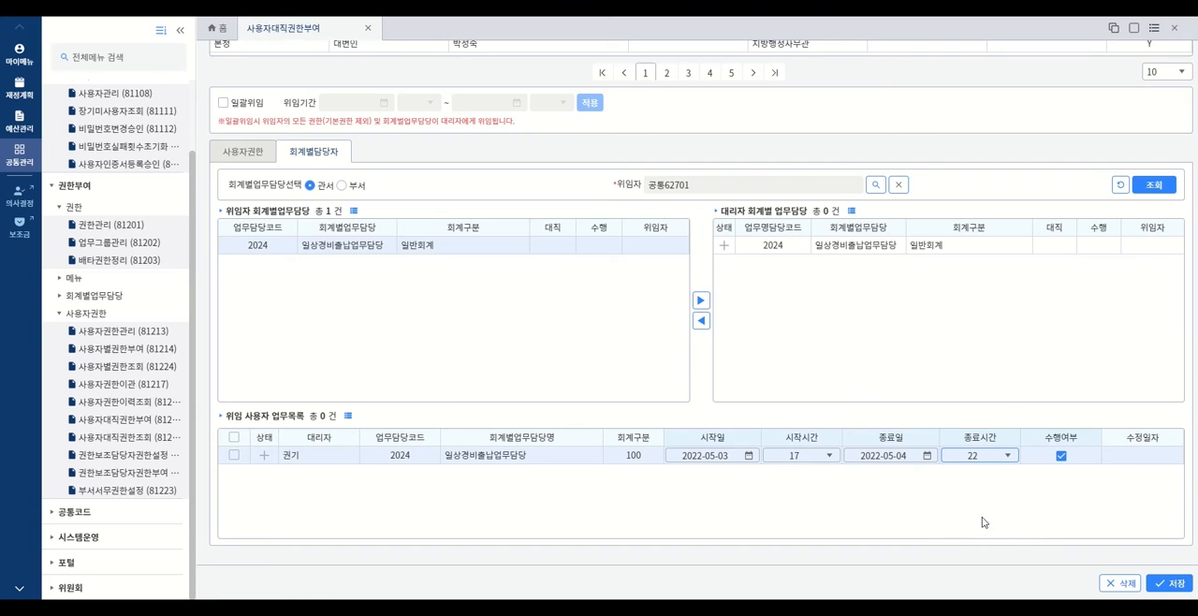
left_click(1169, 587)
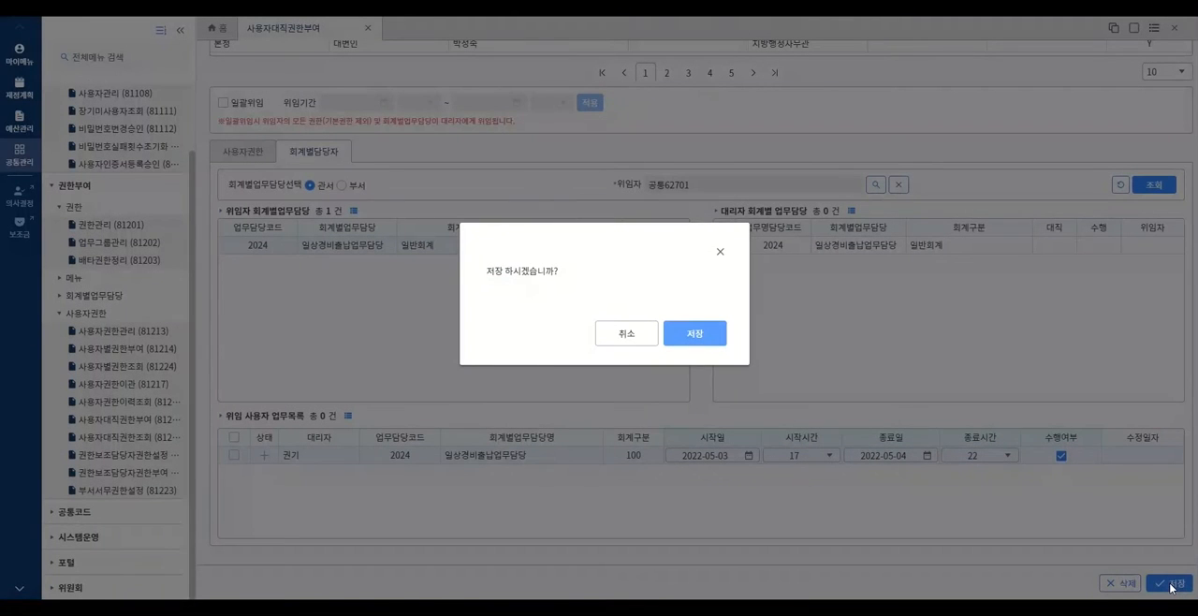
left_click(705, 337)
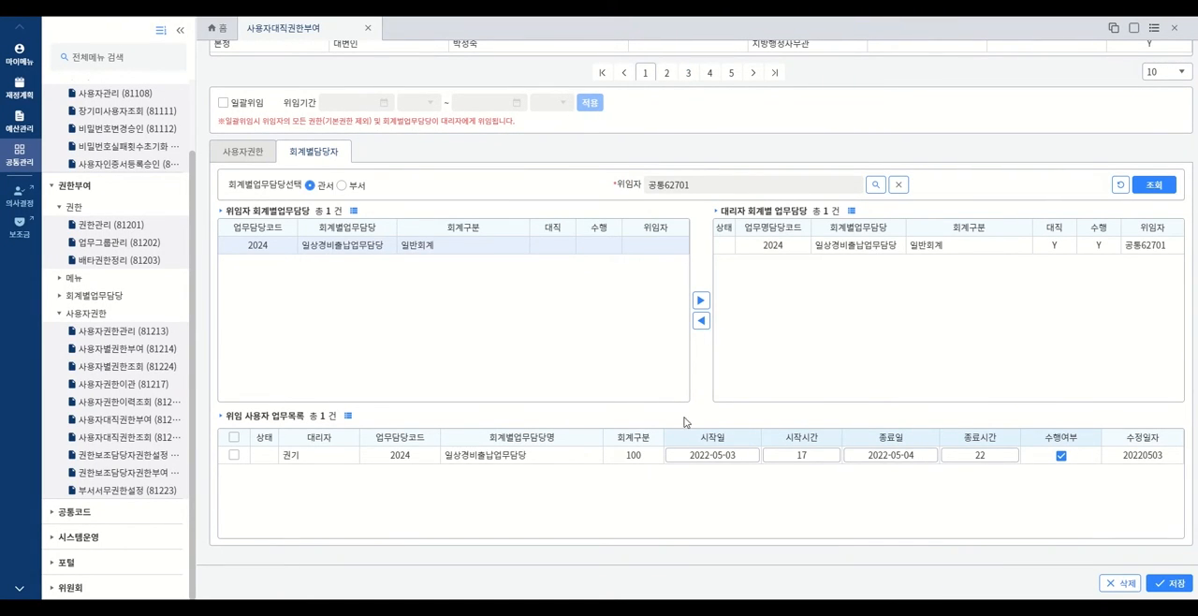
- Turn off 수행여부 for the delegated duty 2024 일상경비출납업무담당 and save the change
left_click(1060, 456)
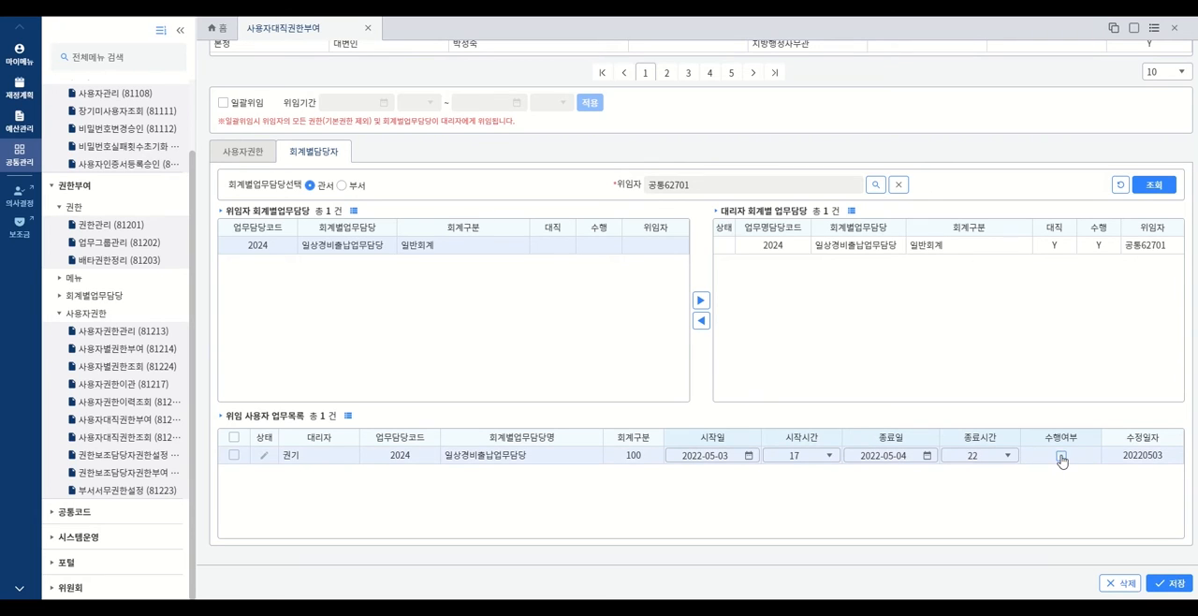
left_click(1170, 585)
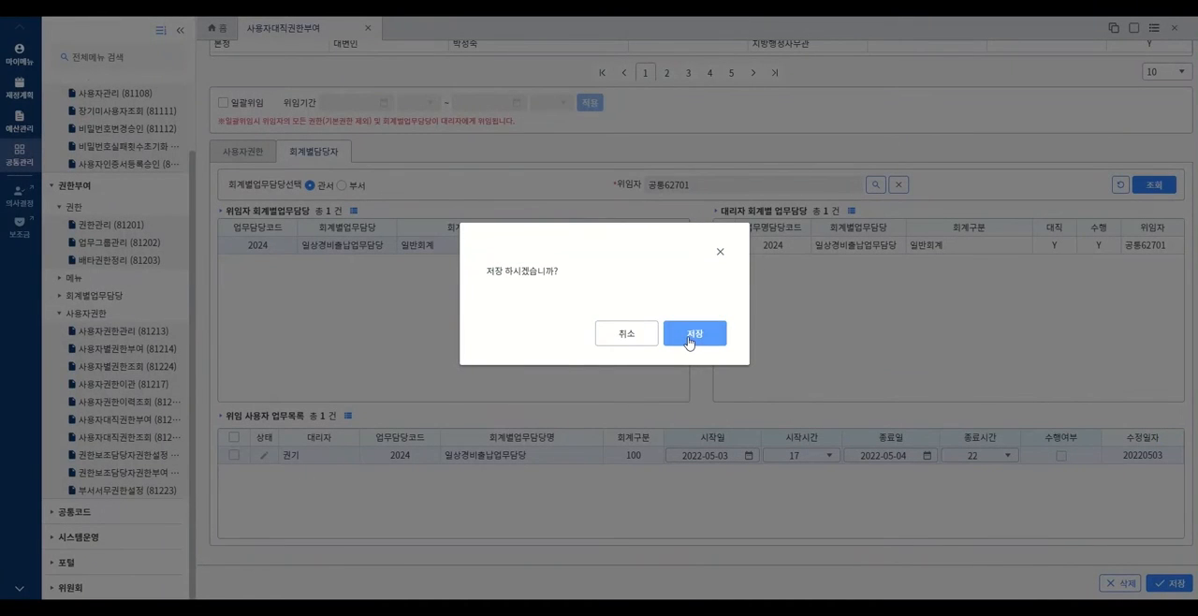
left_click(694, 335)
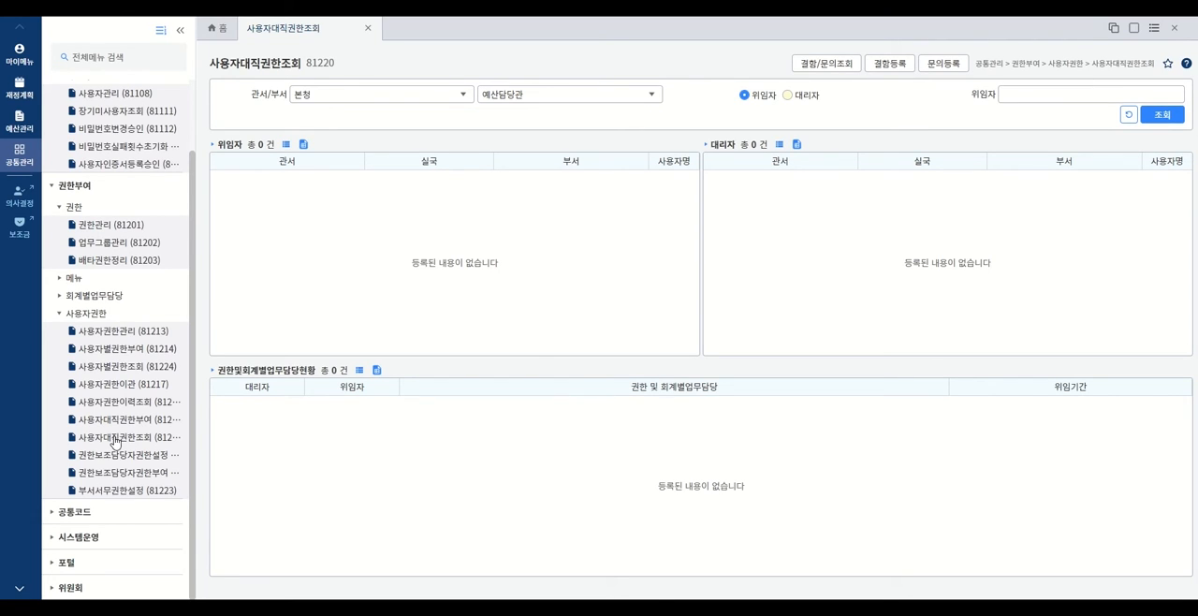
- Open 사용자대직권한조회, search by the delegator's name, and select the matching delegator to view the delegation details
left_click(115, 441)
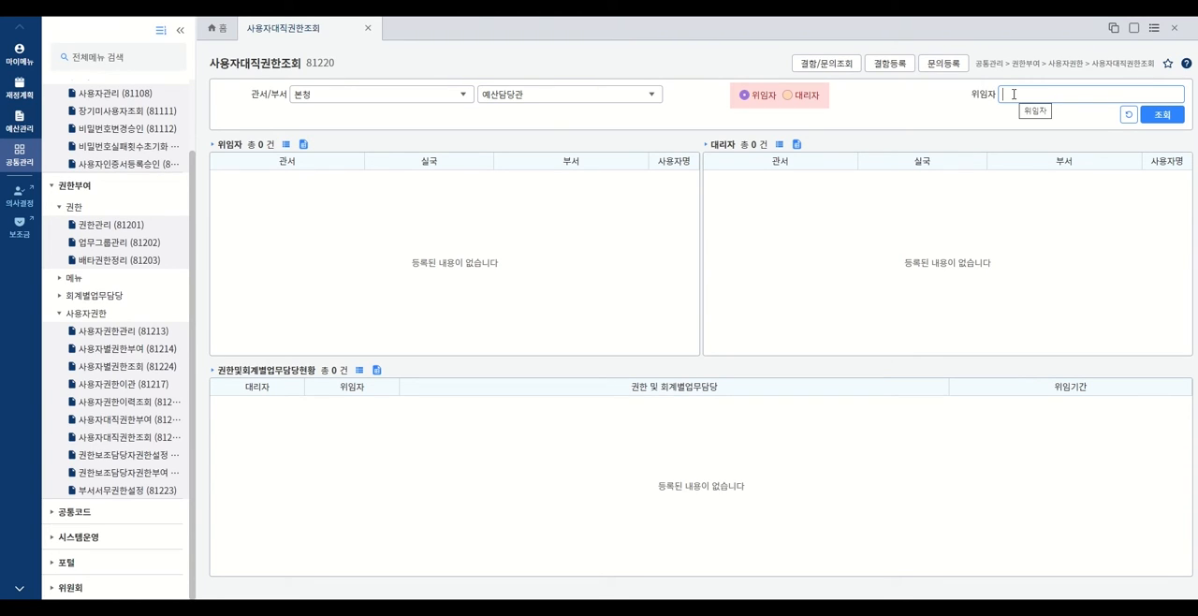
type("공통62701")
left_click(1177, 116)
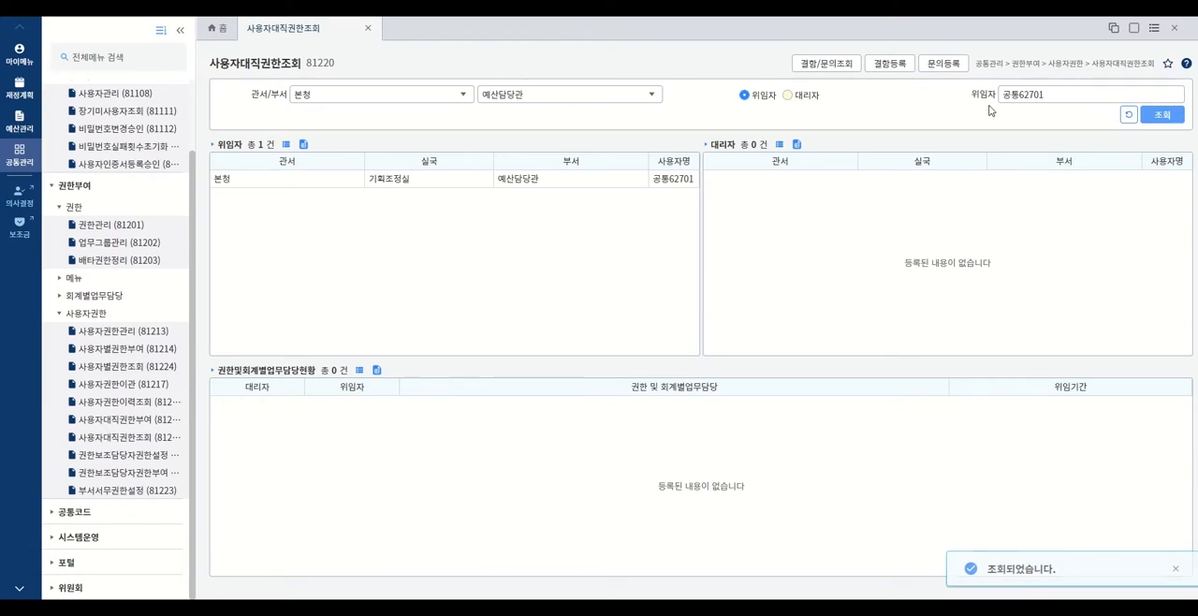
left_click(541, 179)
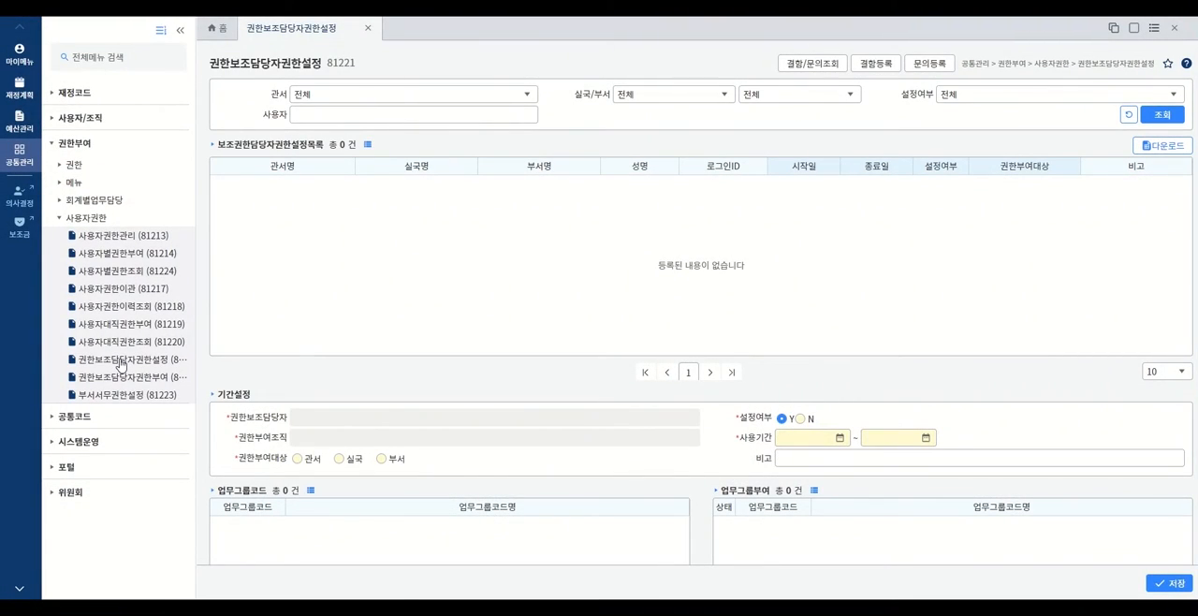
- Open 권한보조담당자권한설정, search for the user 임시사용자, and select the matching 공보관 user
left_click(120, 363)
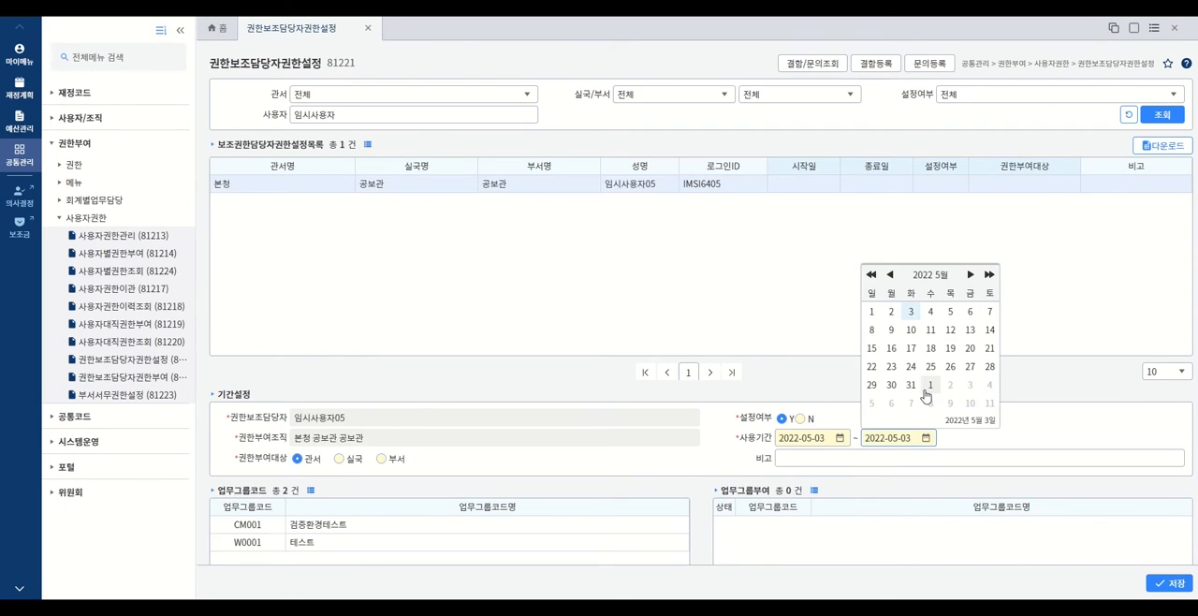
left_click(120, 360)
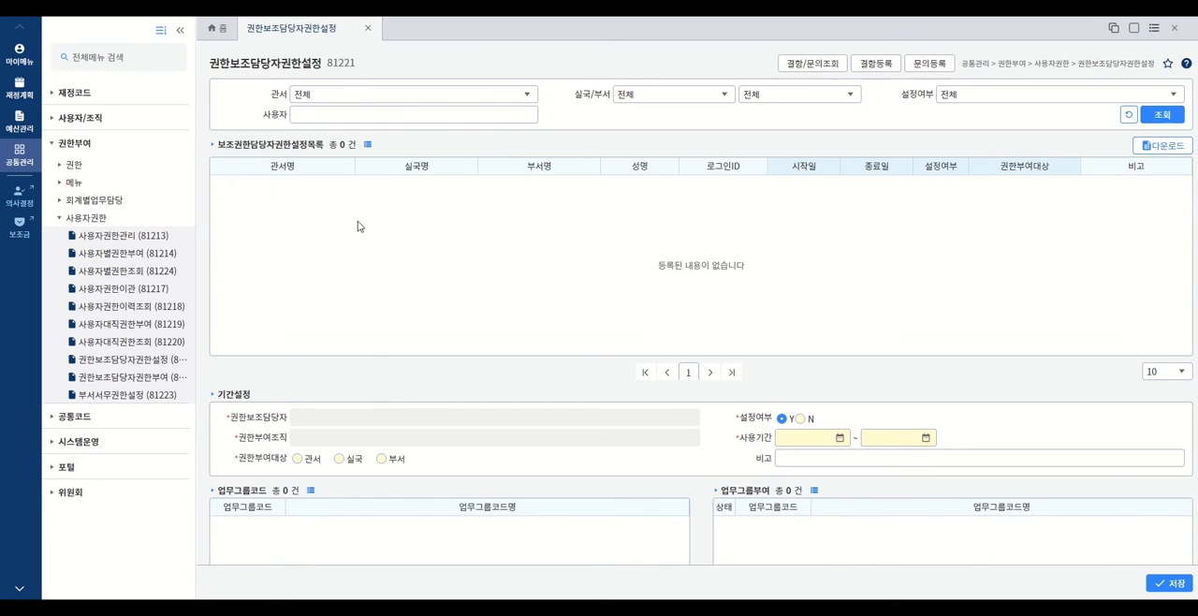
left_click(365, 118)
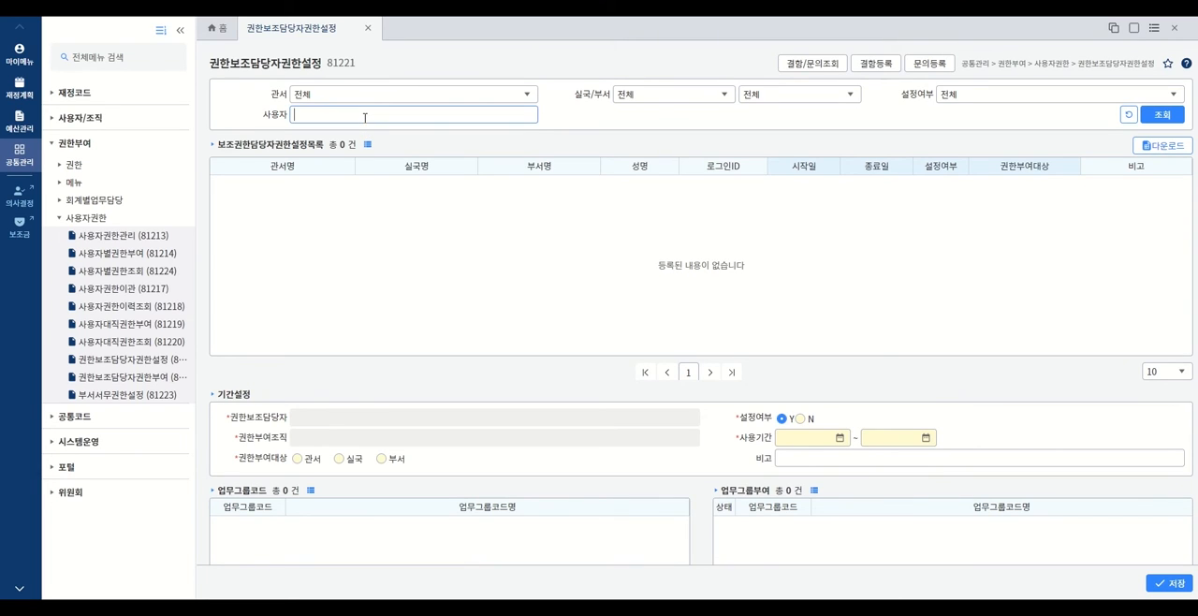
type("임시상")
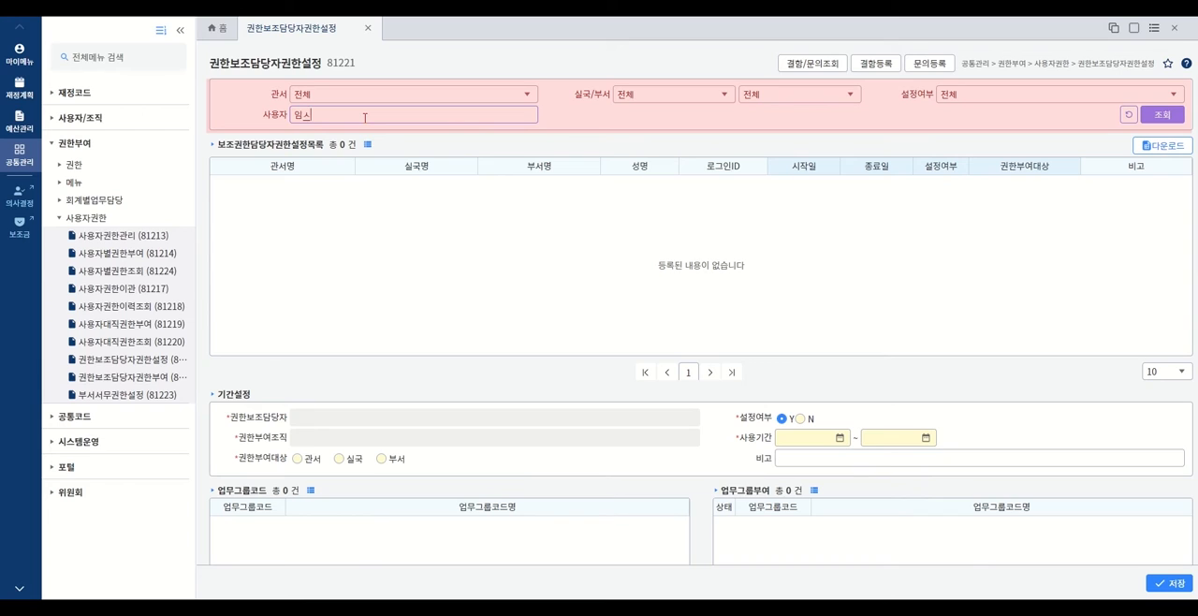
type("용자")
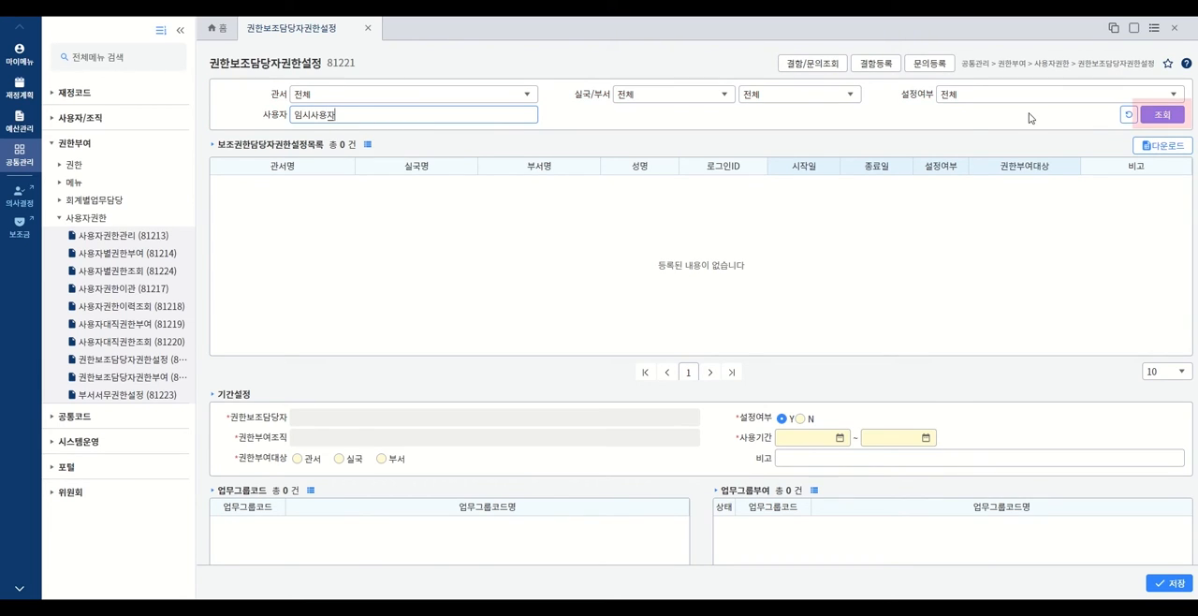
left_click(1153, 117)
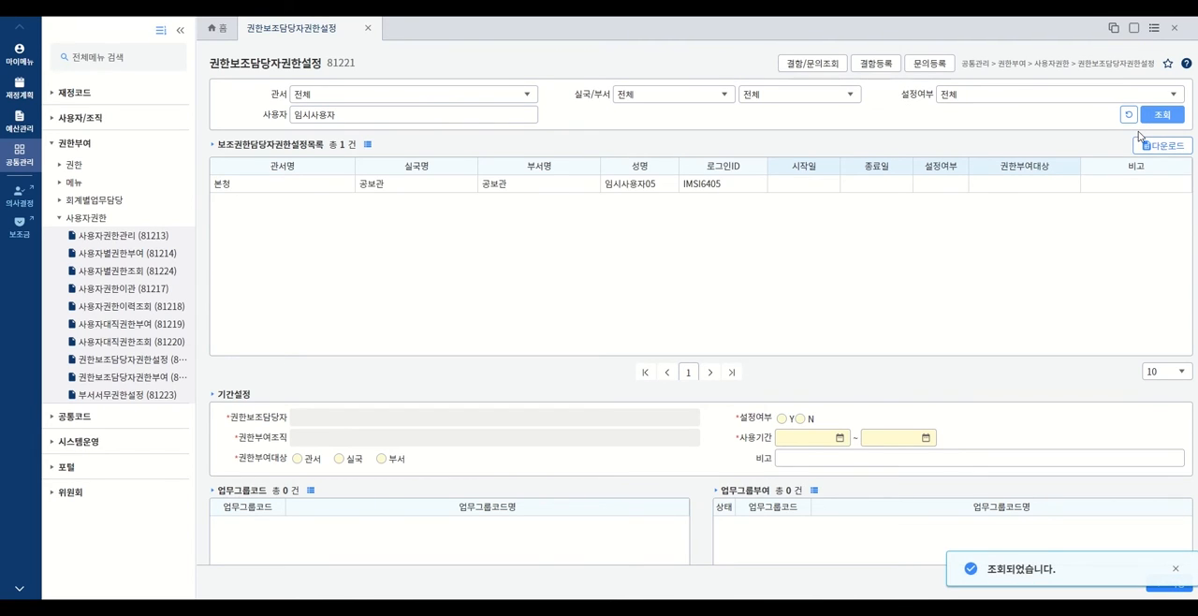
left_click(597, 192)
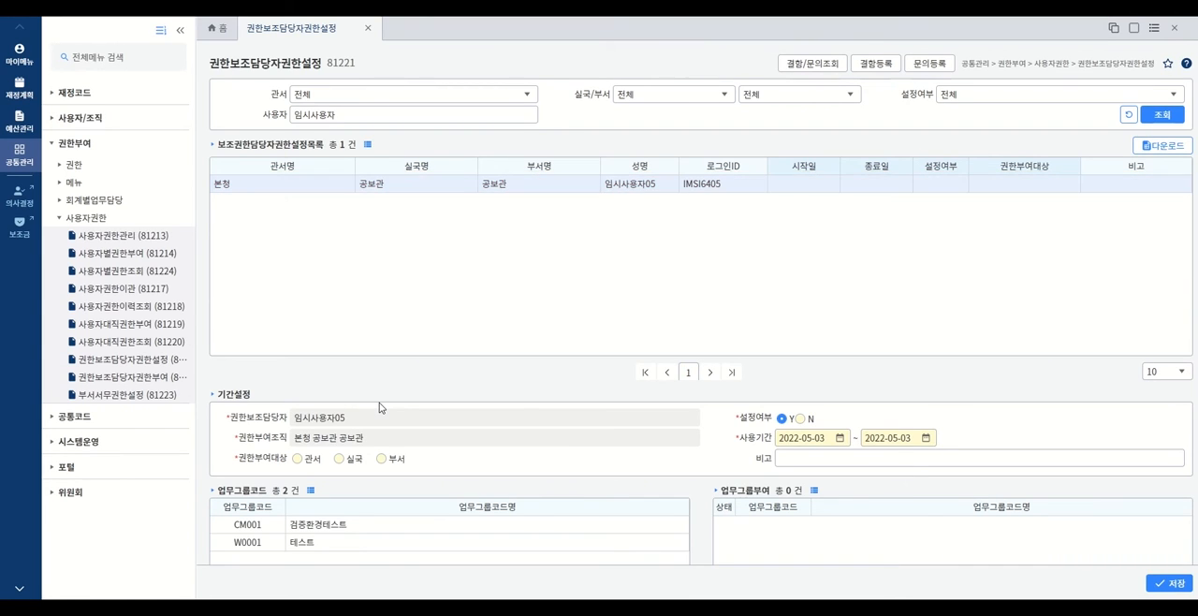
- Set the assistant's 권한부여대상 to 관서 and the end date of the 사용기간 to 2022-05-31
left_click(298, 459)
left_click(925, 439)
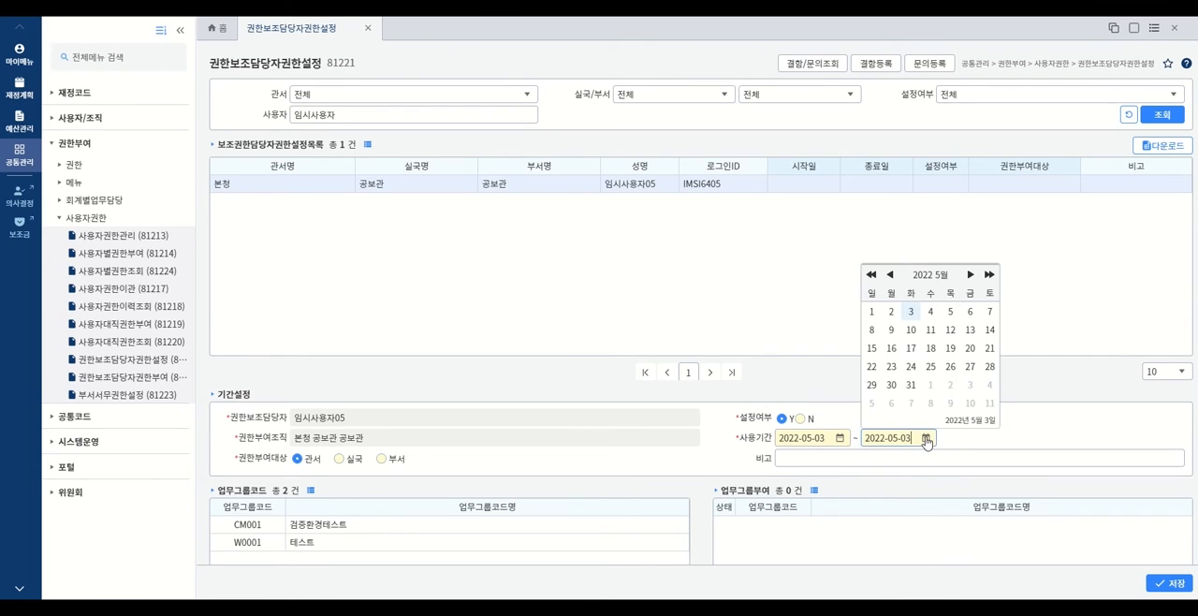
left_click(912, 388)
- Add the work group CM001 검증환경테스트 to the assistant's 업무그룹부여 list
scroll(948, 429, "down", 5)
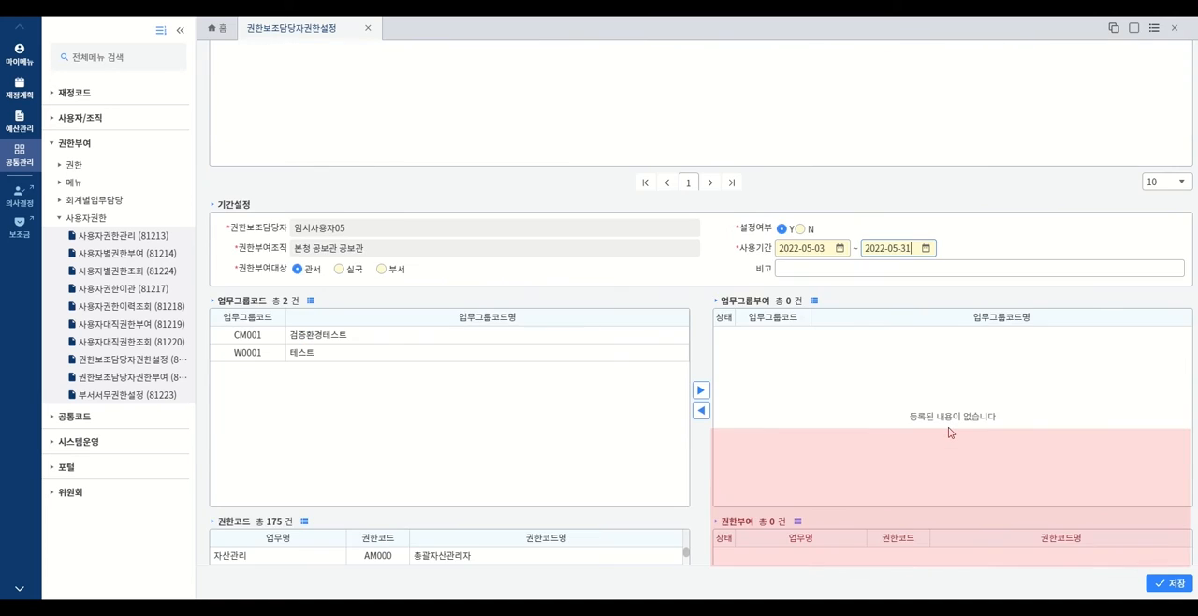
scroll(950, 431, "down", 1)
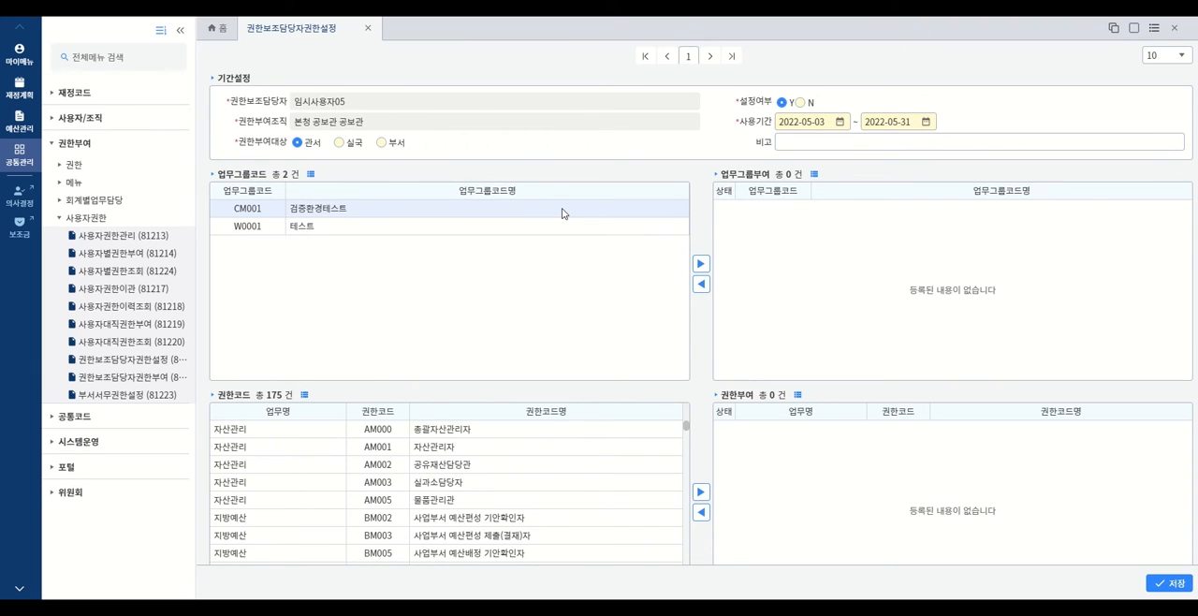
left_click(702, 264)
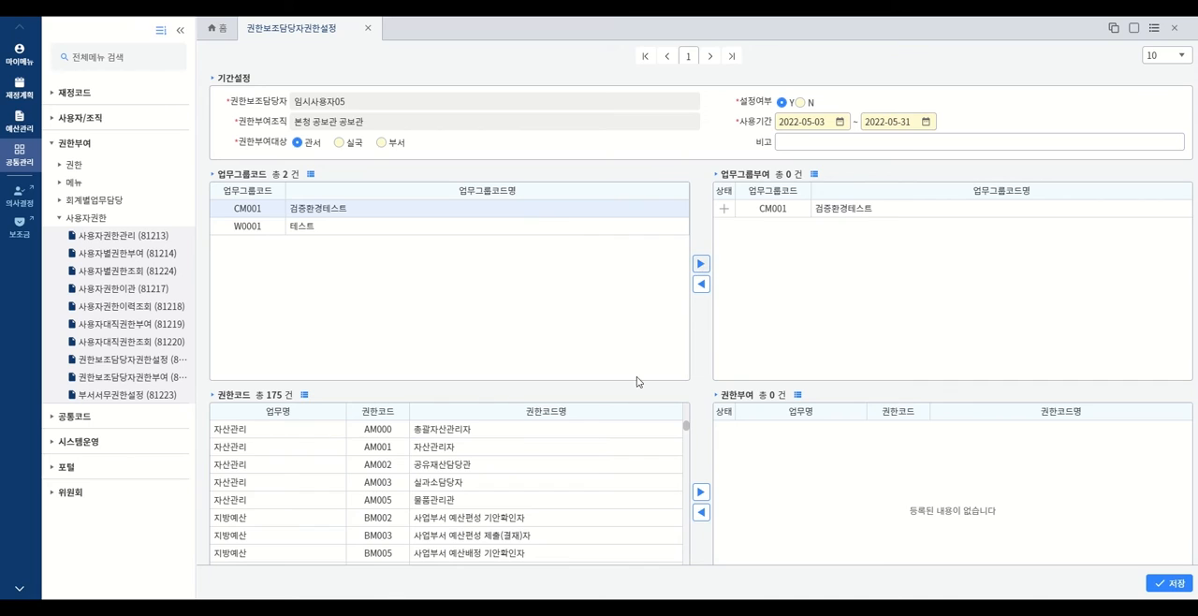
- Add the 자산관리 permissions AM000, AM001, AM002, AM003 and AM005 to the assistant's 권한부여 list and save the settings
left_click(512, 499, "shift")
left_click(700, 493)
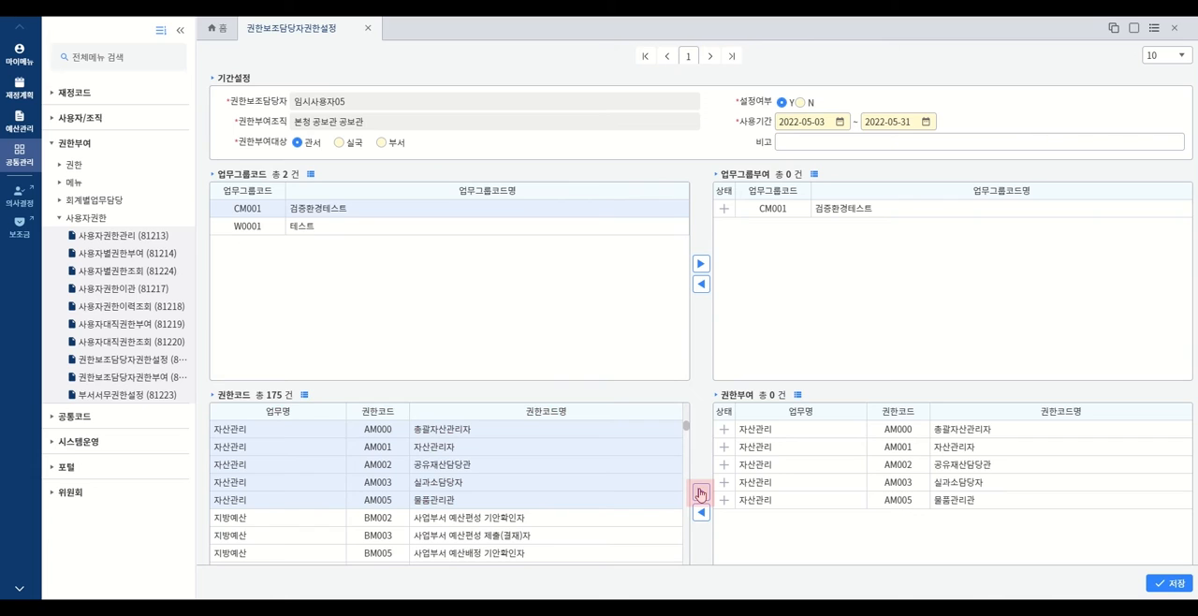
left_click(699, 494)
left_click(1167, 584)
left_click(1167, 584)
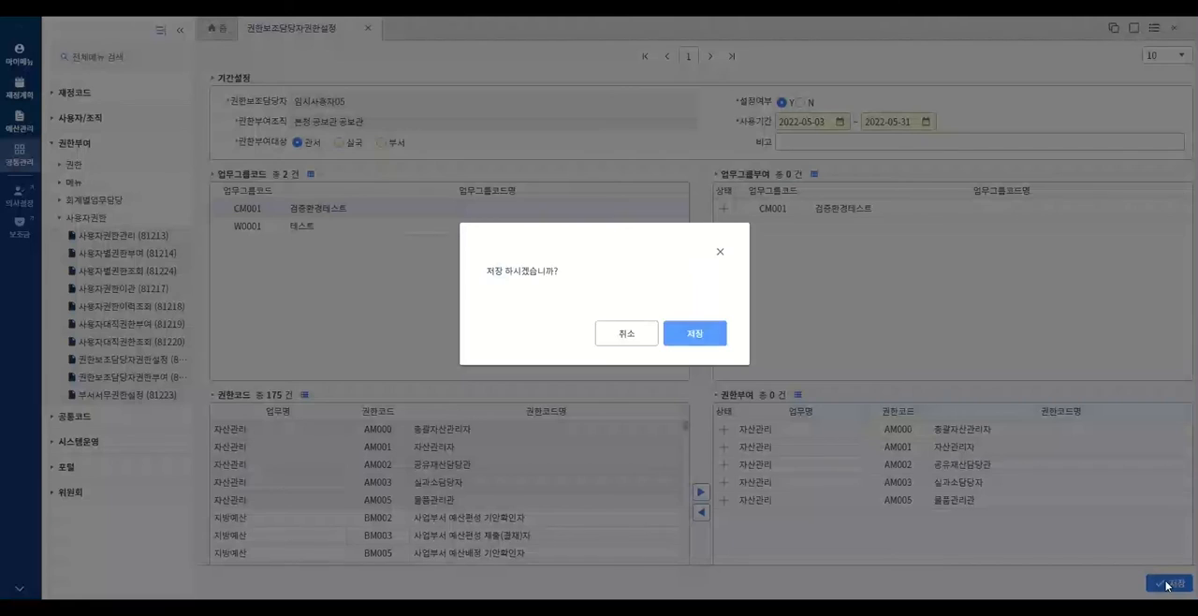
left_click(693, 335)
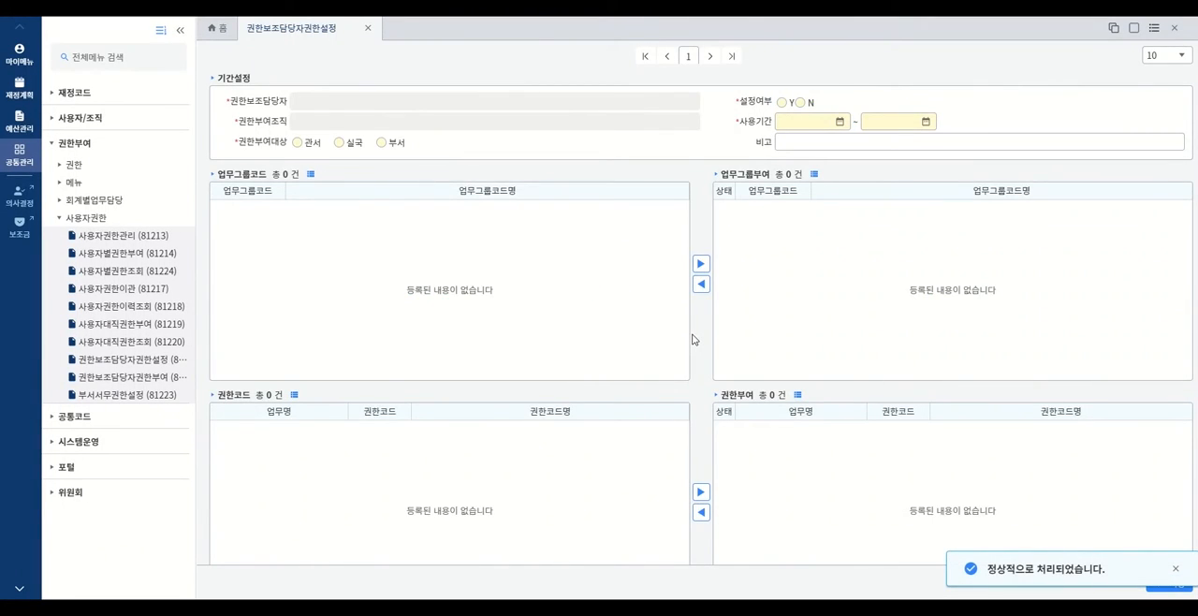
scroll(694, 338, "up", 3)
left_click(431, 119)
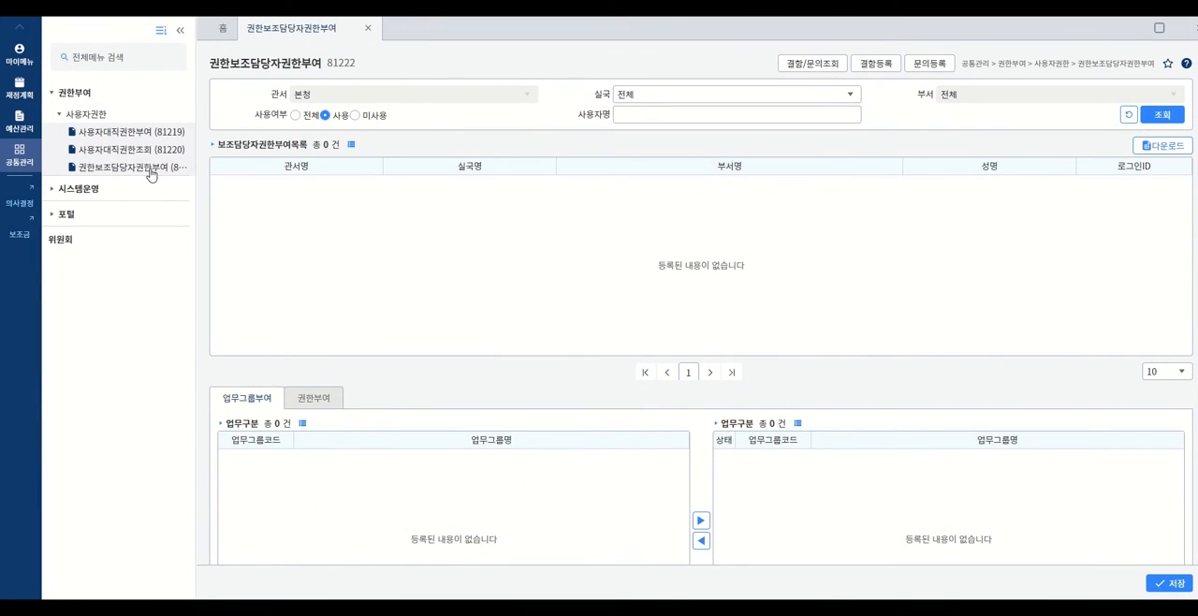
- In 권한보조담당자권한부여, list all users, grant work group CM001 검증환경테스트 to the seventh listed 공보관 user, and save
left_click(150, 168)
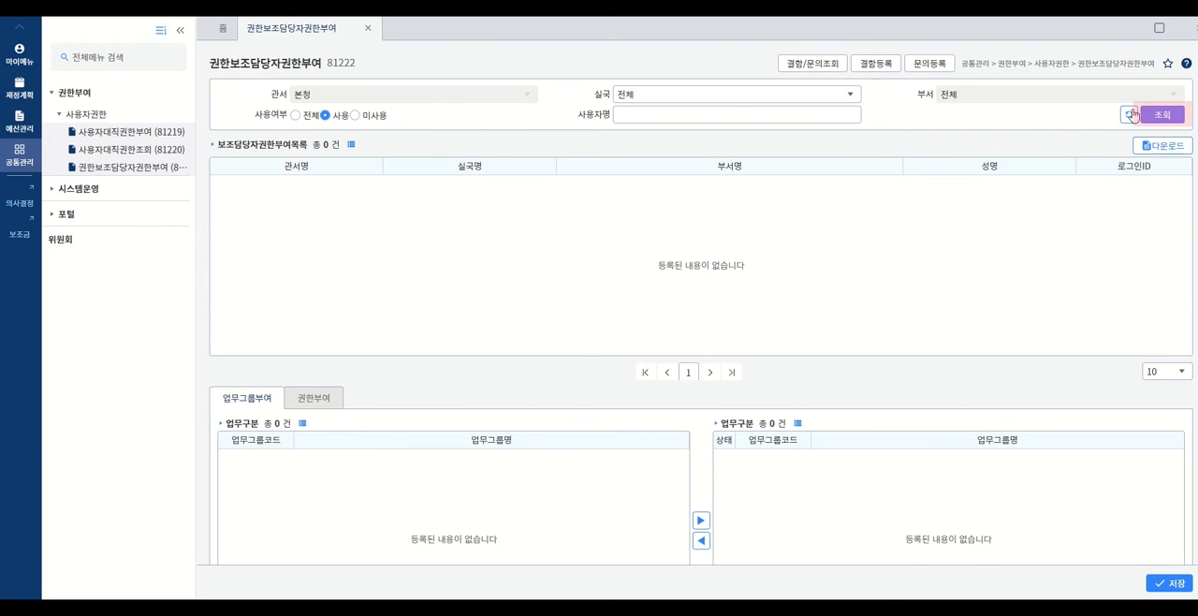
left_click(1163, 116)
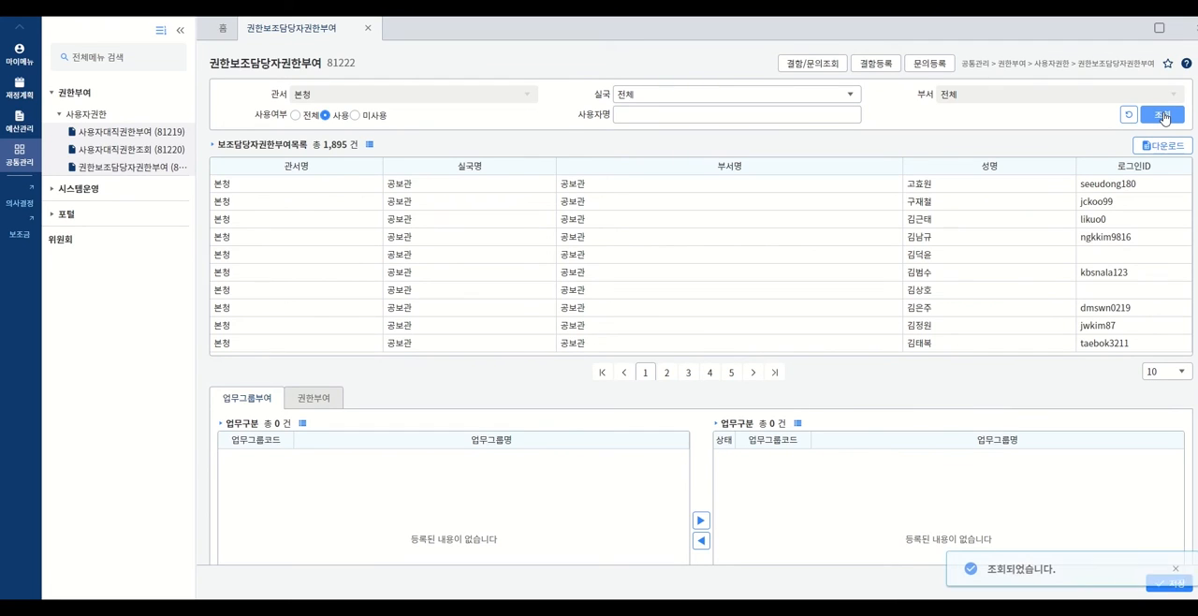
left_click(1013, 292)
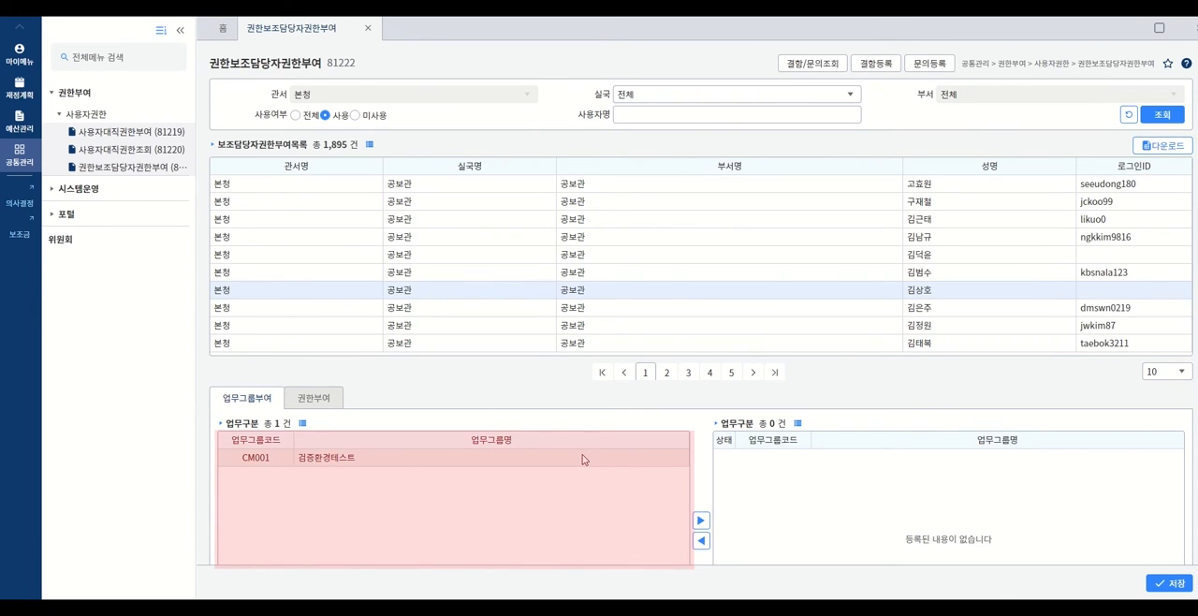
left_click(701, 521)
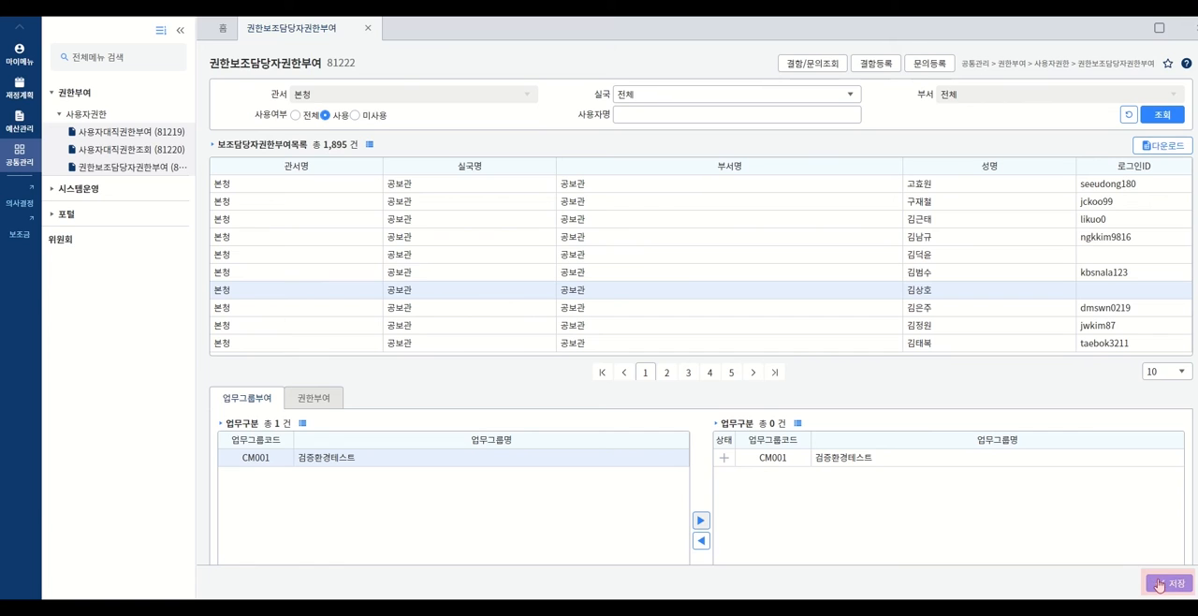
left_click(1160, 584)
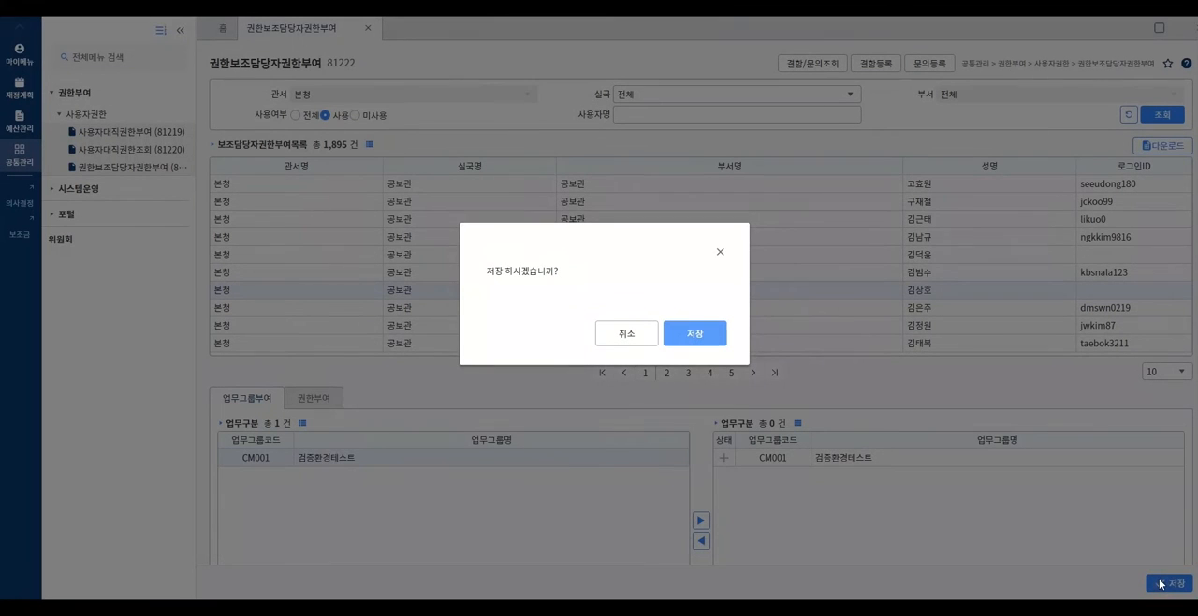
left_click(707, 342)
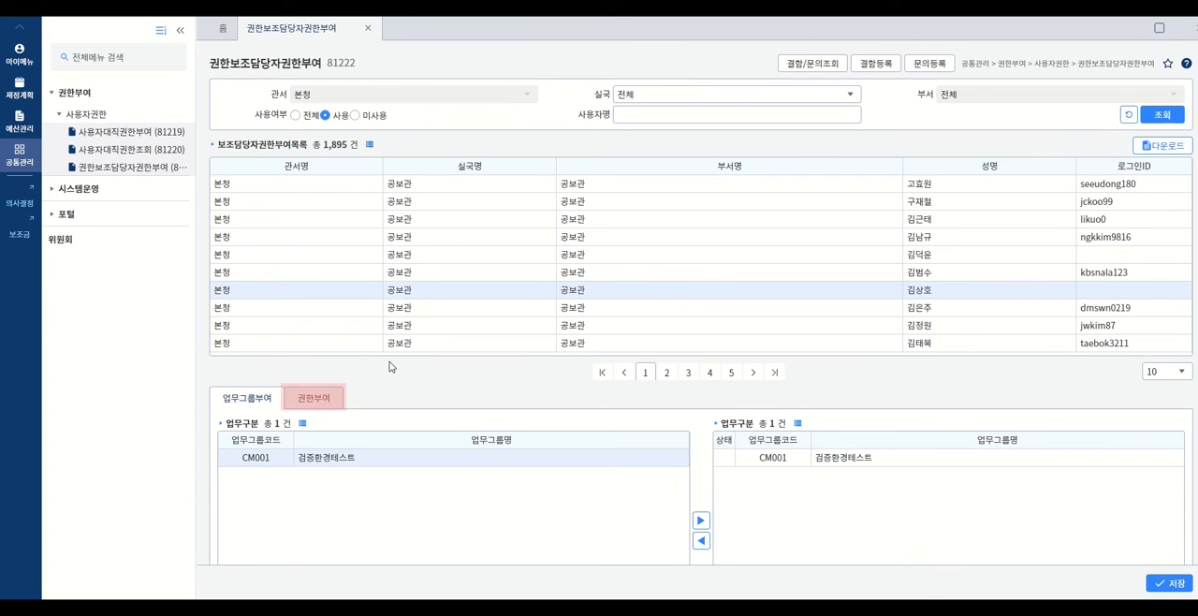
- Under 권한부여, grant the permission AM000 총괄자산관리자 to the selected 공보관 user and save
left_click(313, 398)
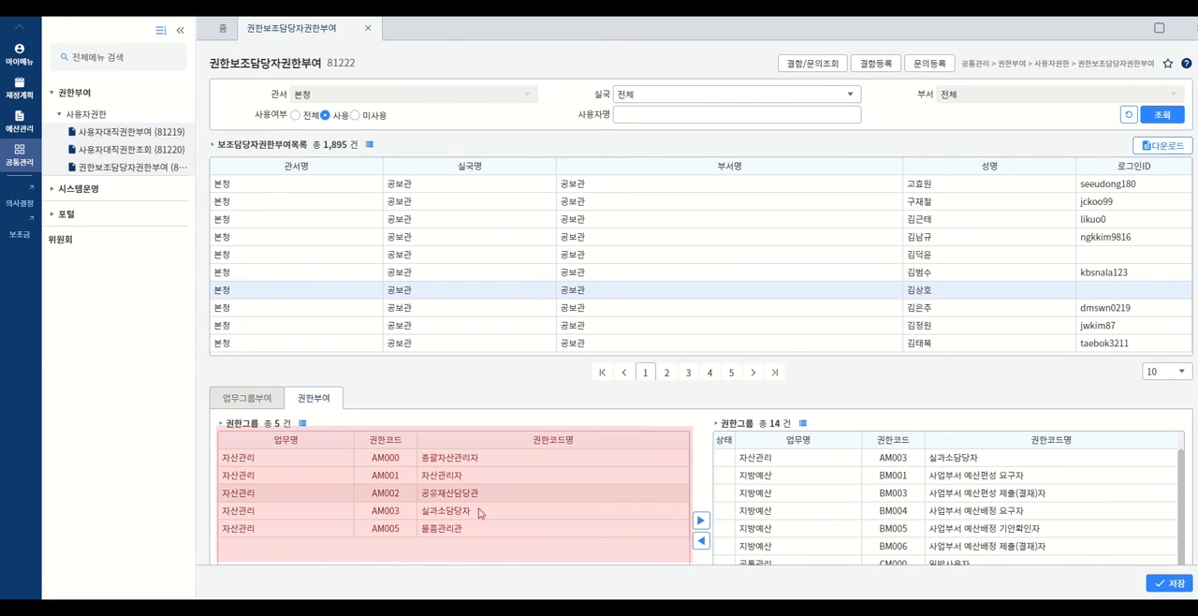
left_click(471, 458)
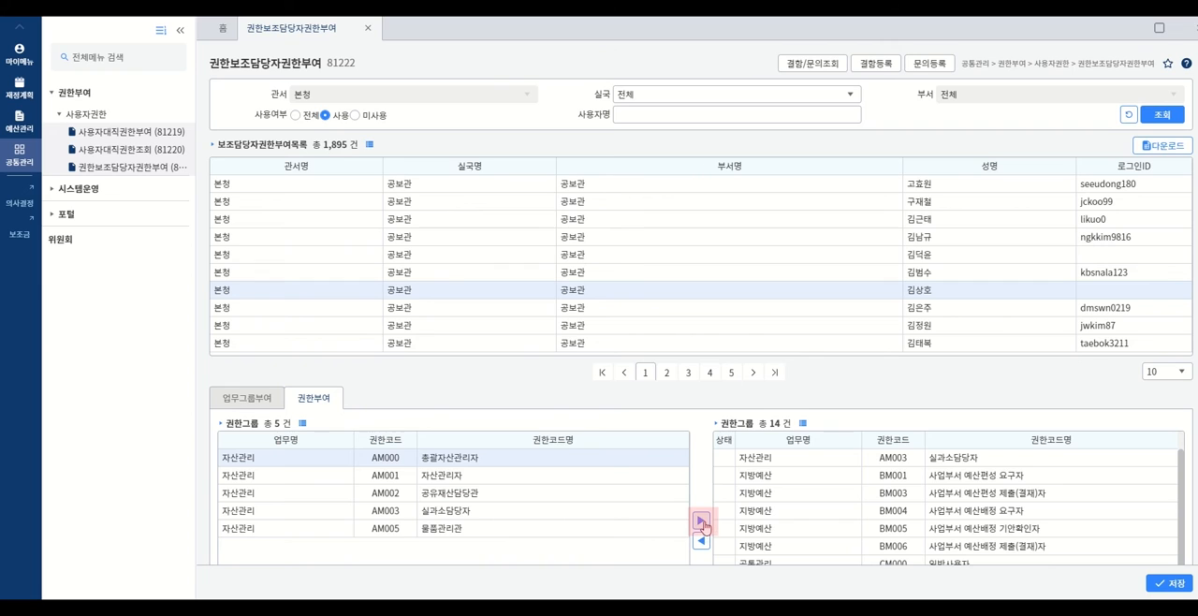
scroll(1105, 439, "down", 5)
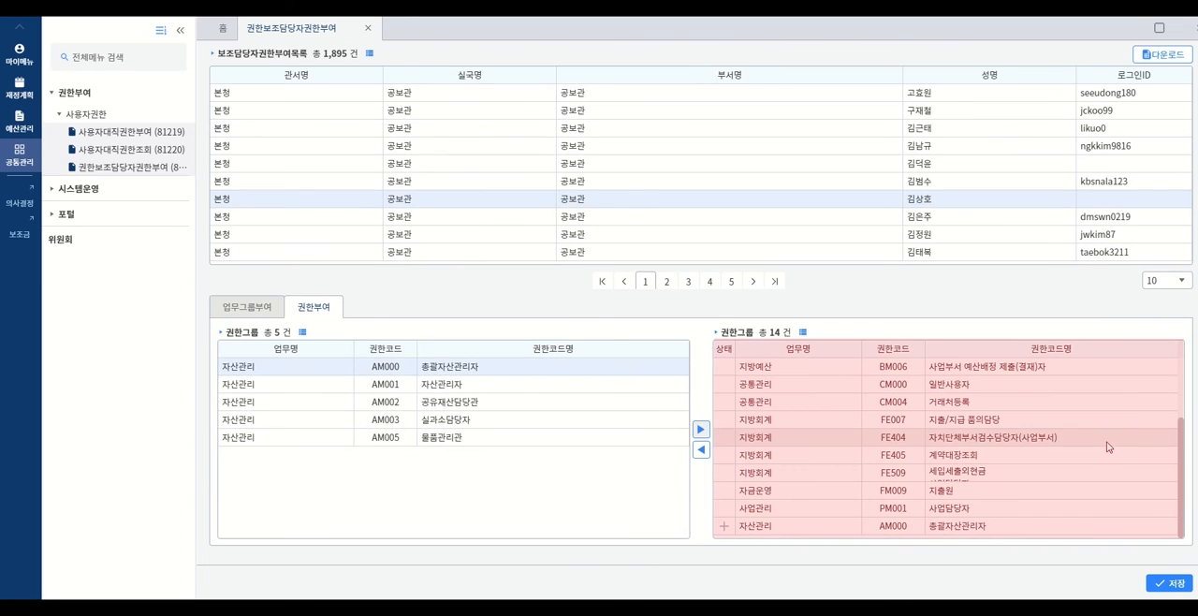
left_click(1169, 584)
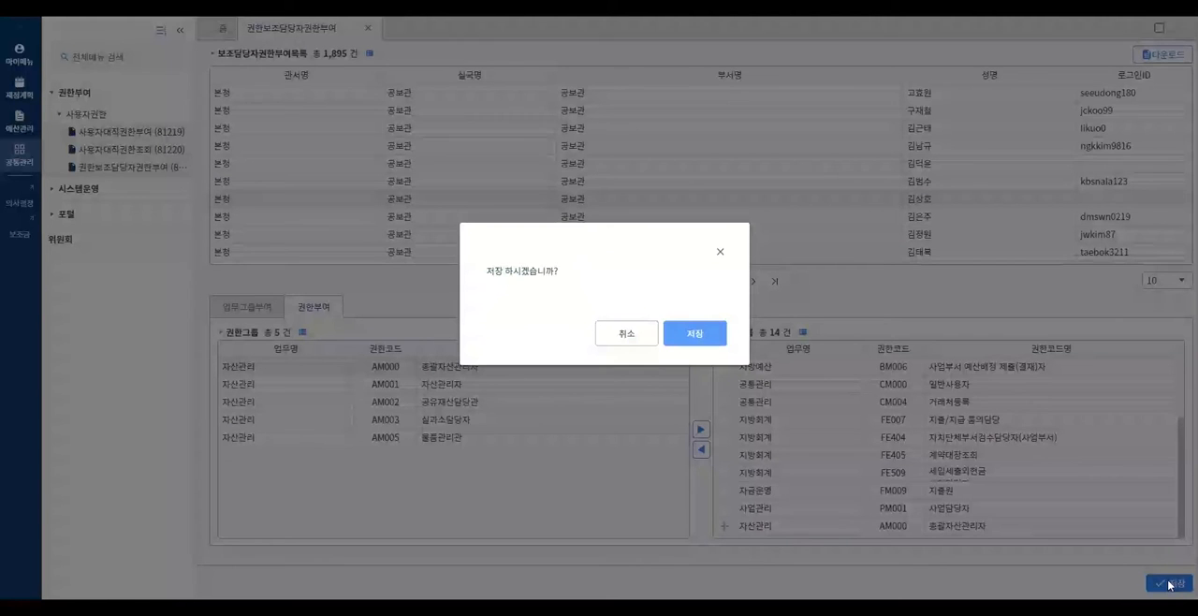
left_click(694, 333)
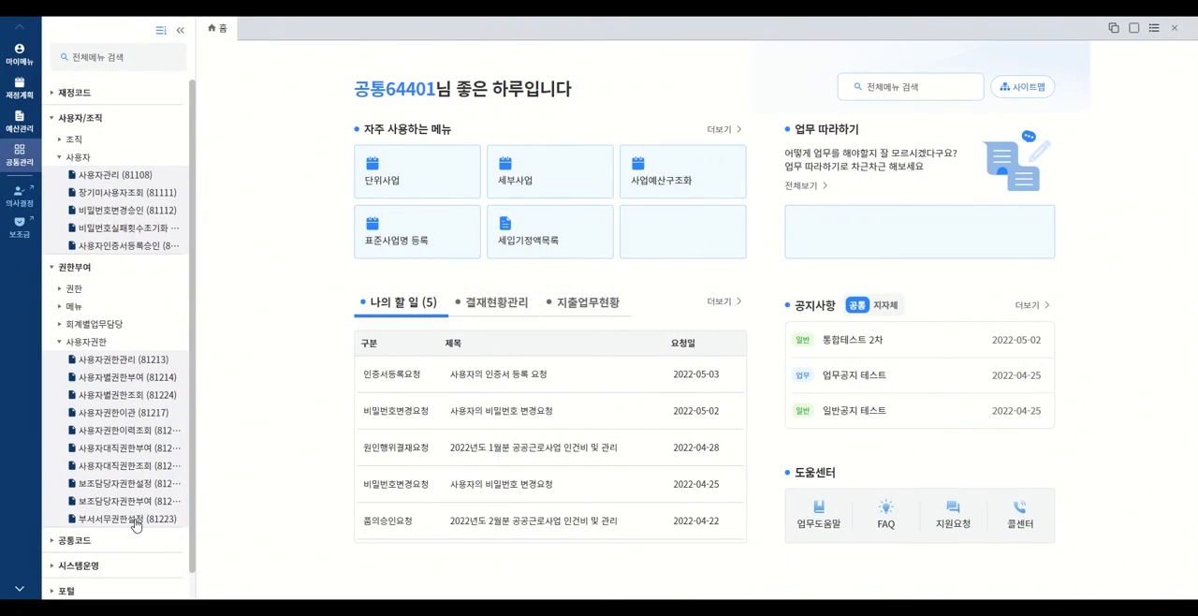
- Open 부서서무권한설정 and add the permissions from AM001 자산관리자 through BM006 to 부여권한그룹
left_click(135, 524)
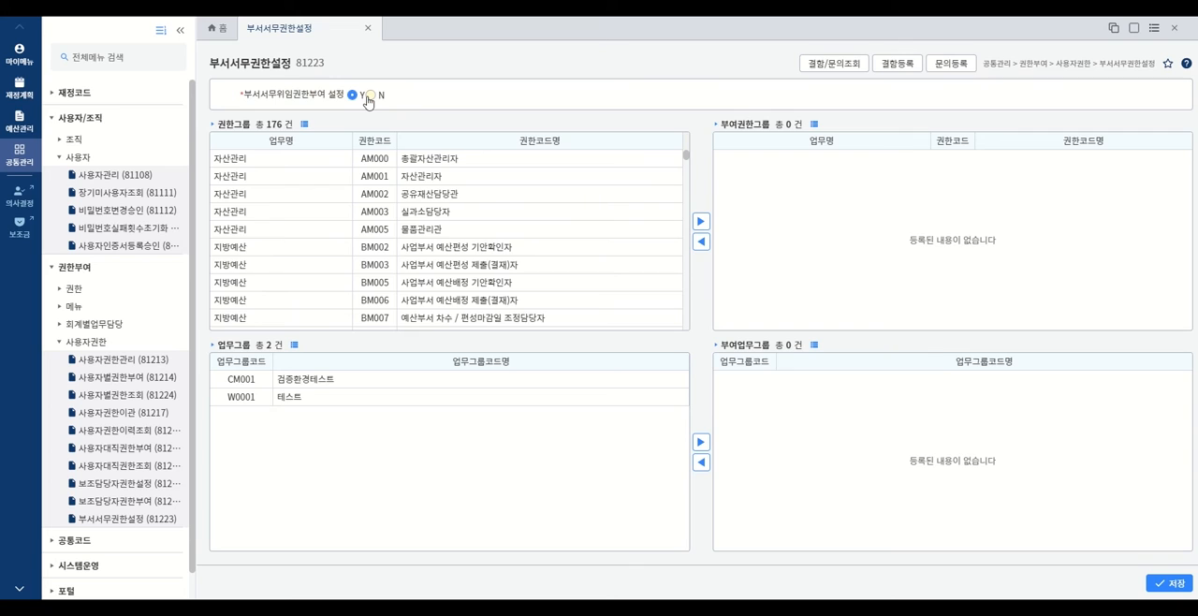
left_click(410, 179)
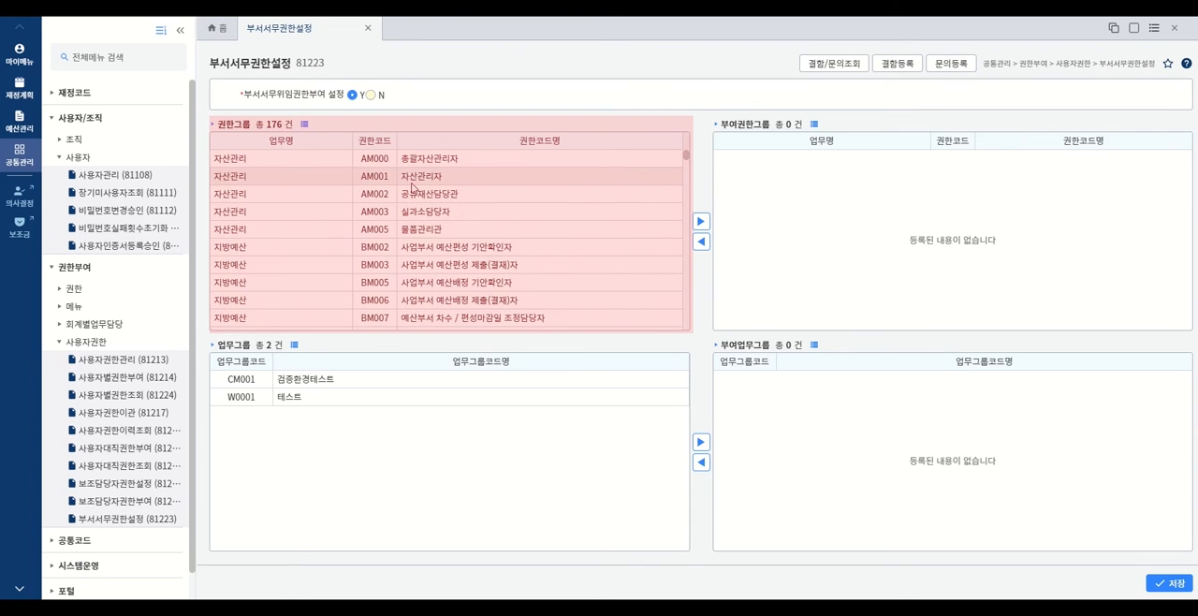
left_click(437, 304, "shift")
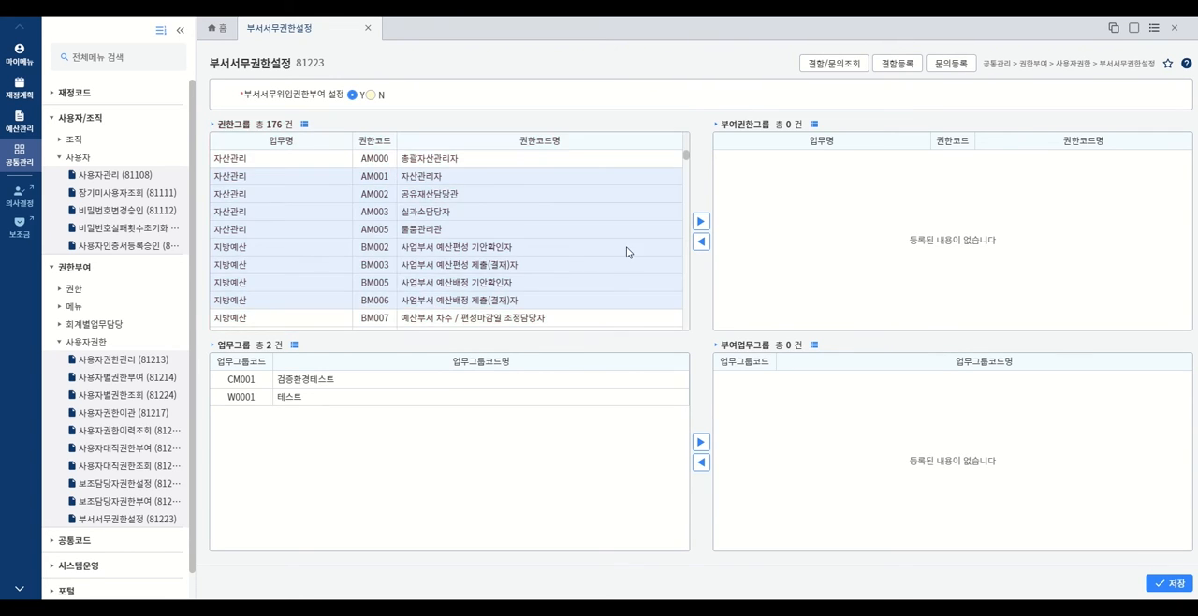
left_click(701, 222)
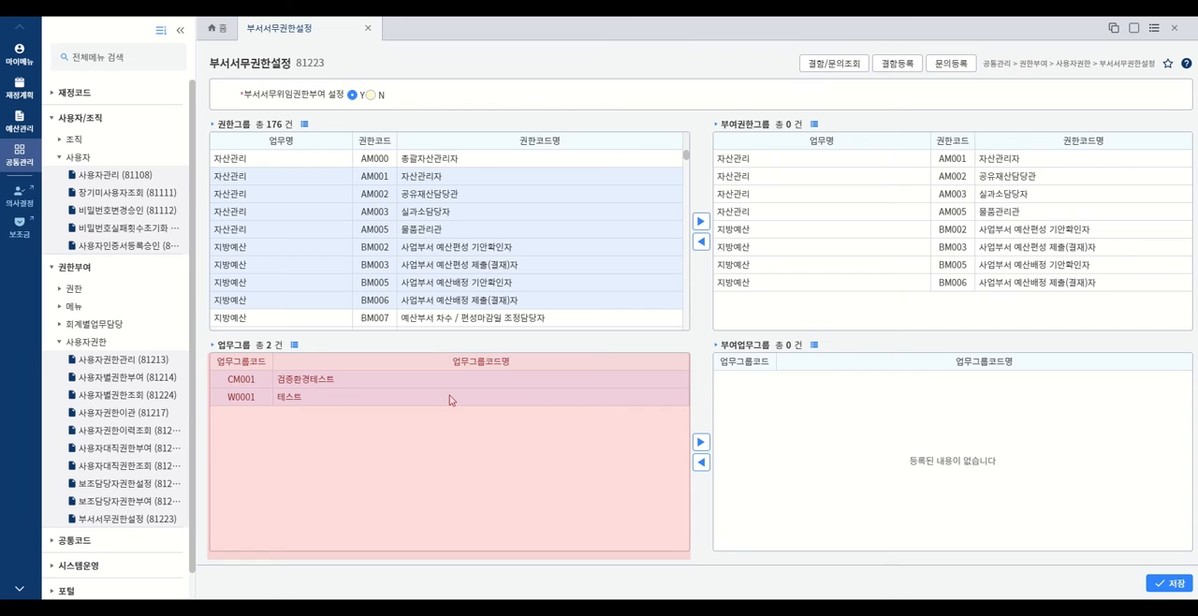
- Add the work groups CM001 검증환경테스트 and W0001 테스트 to 부여업무그룹 and save the department clerk settings
left_click(700, 442)
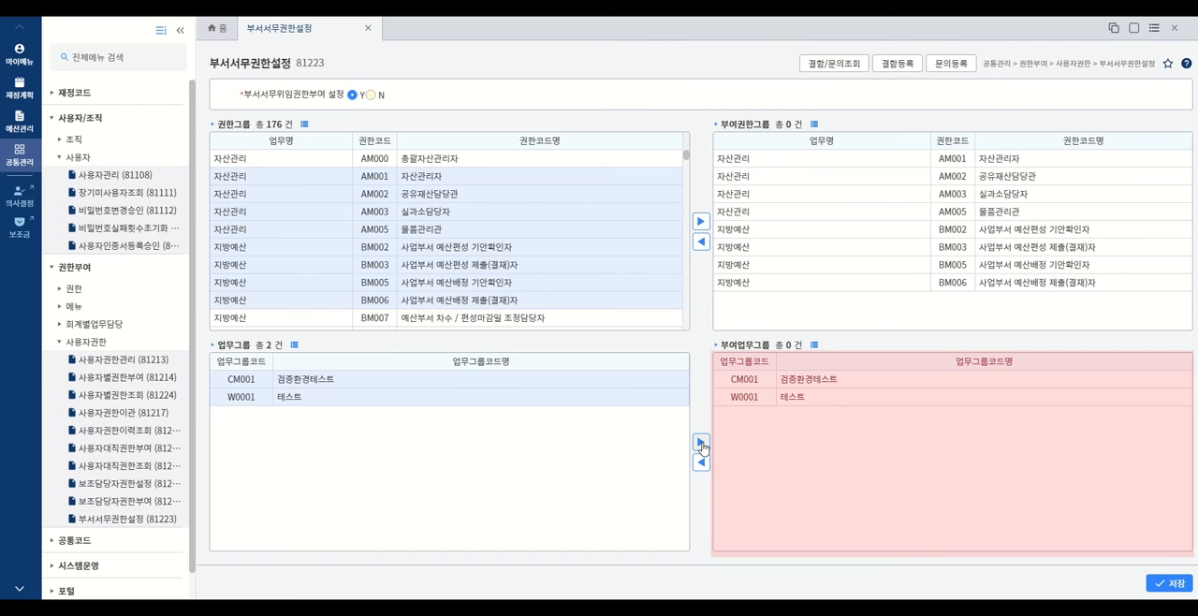
left_click(1176, 584)
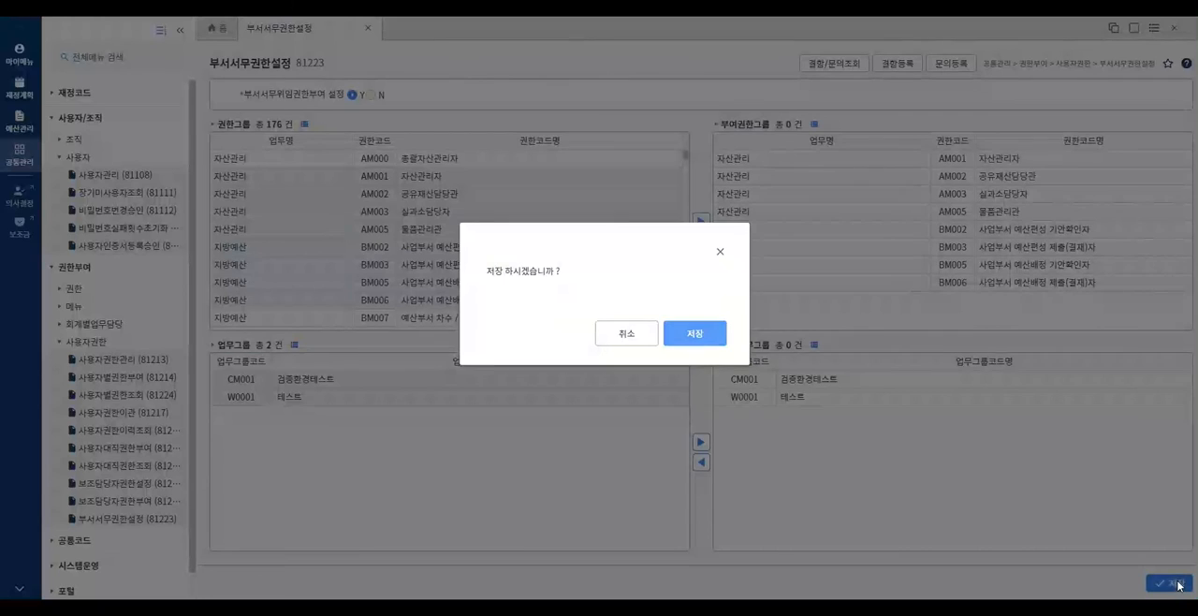
left_click(693, 337)
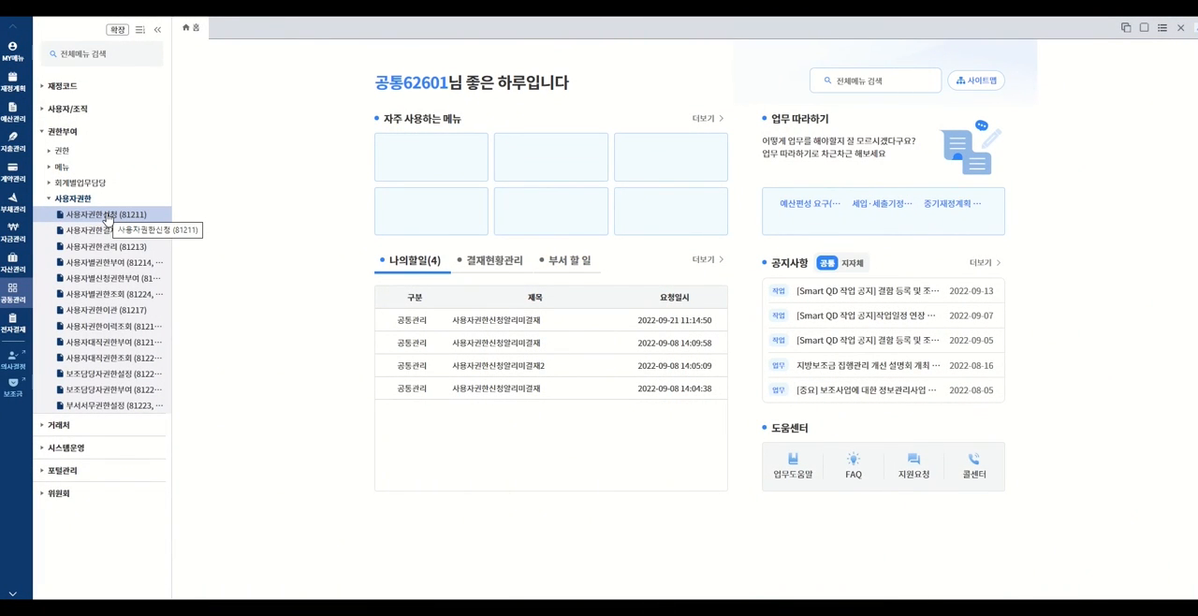
- In 사용자권한신청, create a new request and add the permissions BM002 and BM003 to 신청 권한
left_click(106, 217)
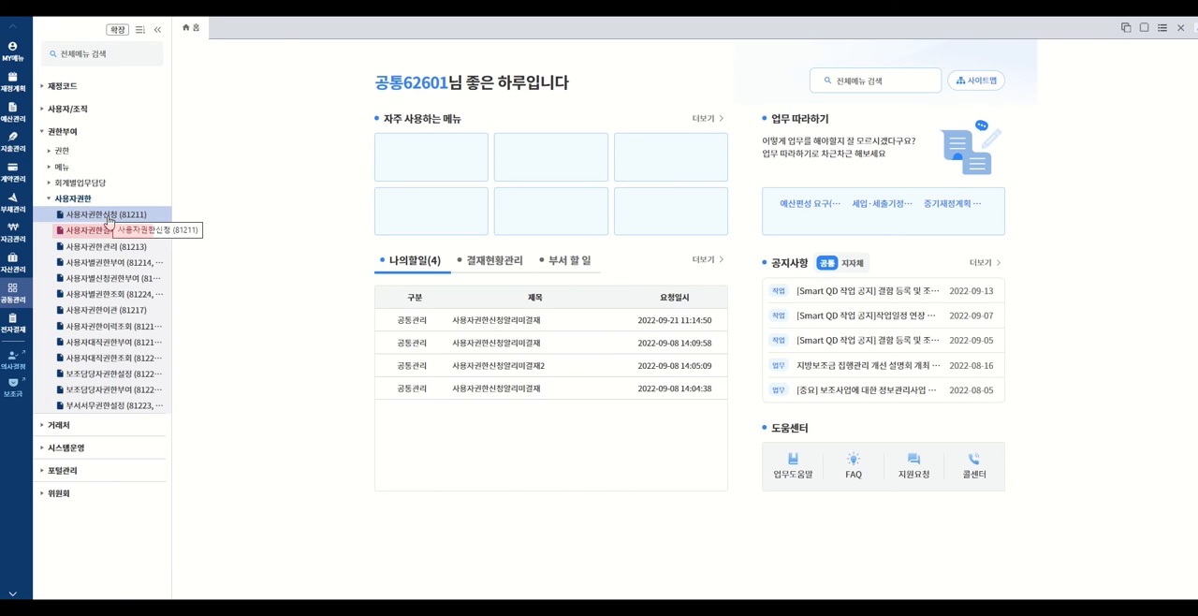
left_click(112, 232)
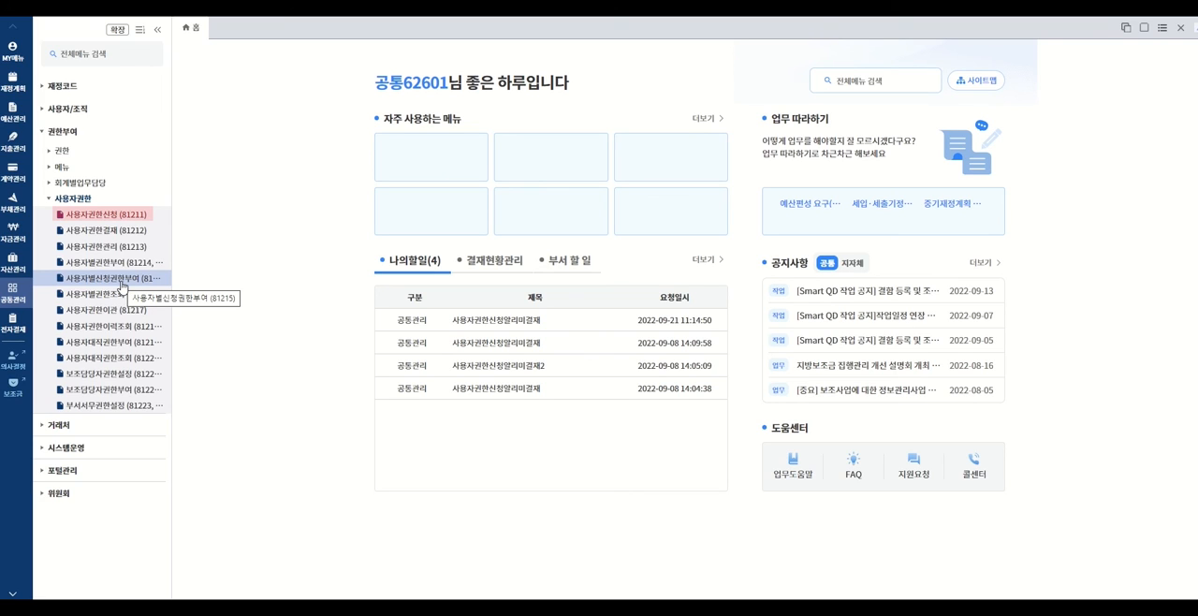
left_click(139, 219)
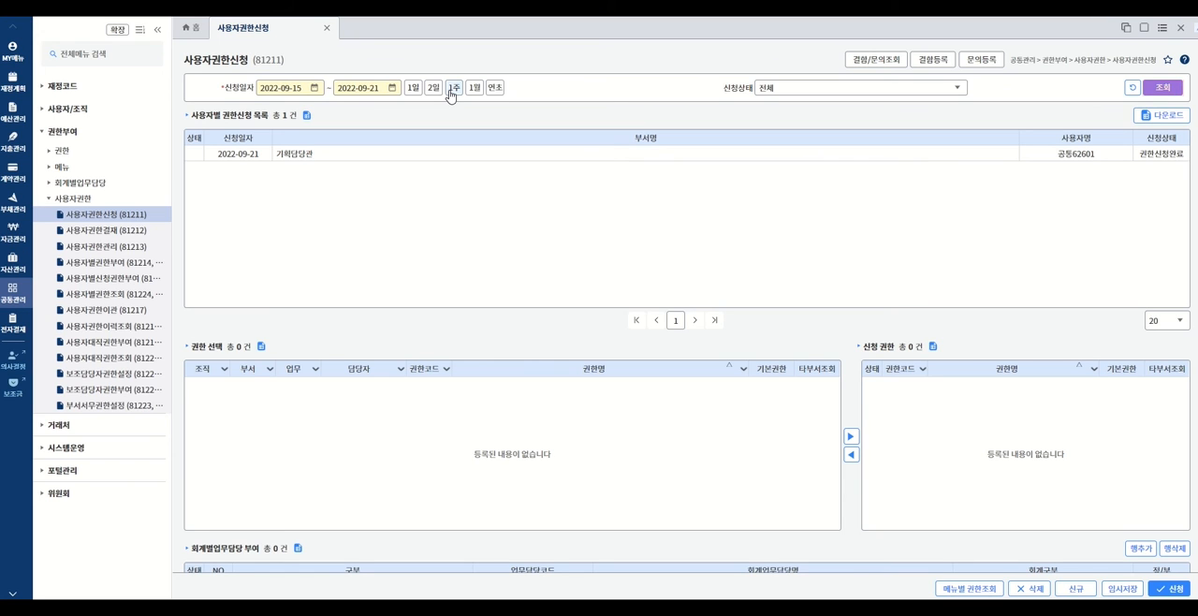
left_click(1173, 87)
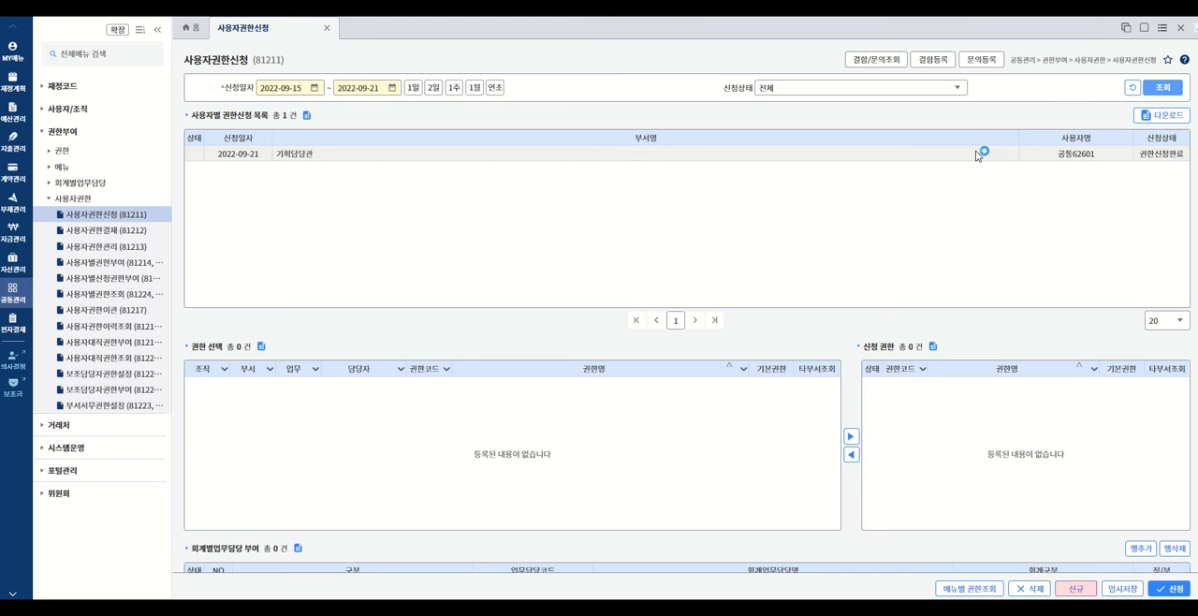
left_click(1079, 588)
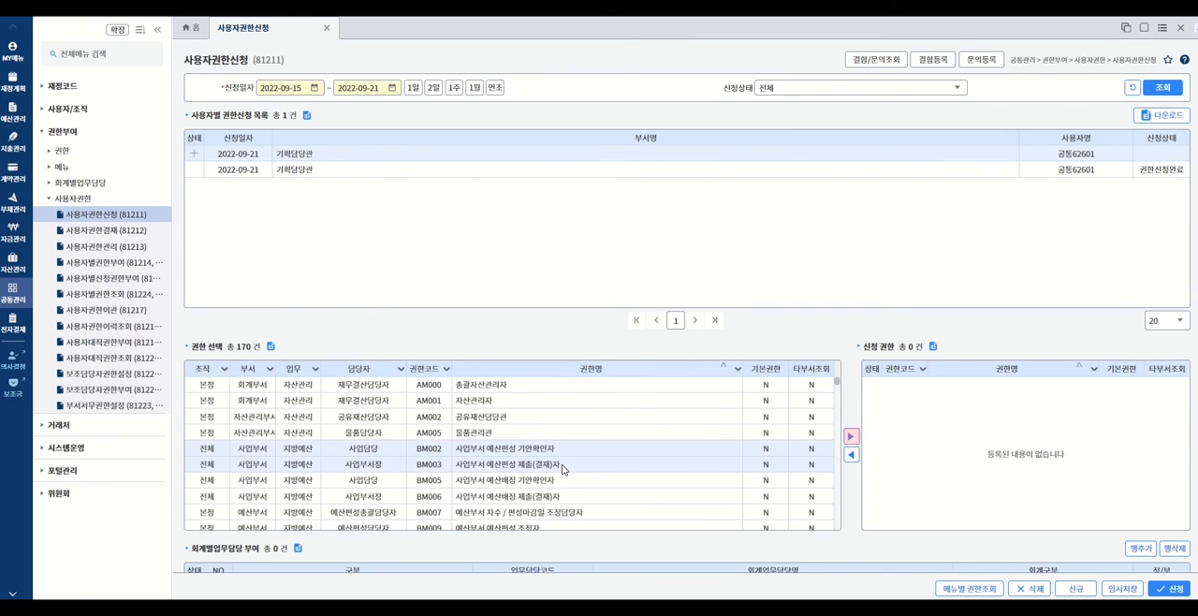
left_click(851, 438)
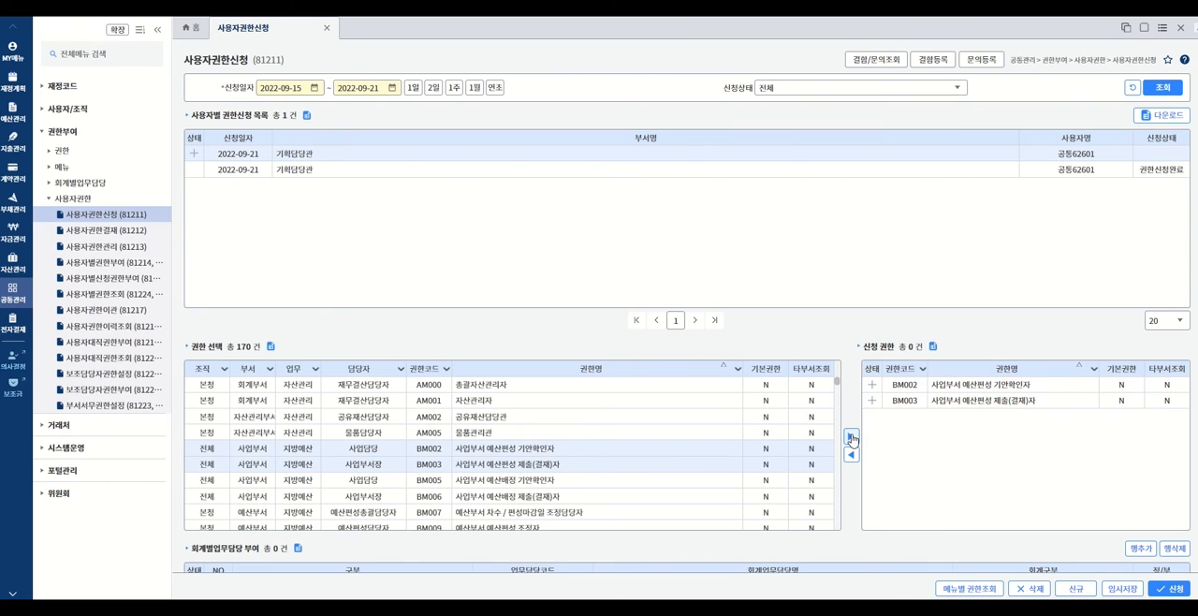
- Add a 회계별업무담당 부여 entry to the request for duty 1011 징수관 of 일반회계
scroll(862, 317, "down", 3)
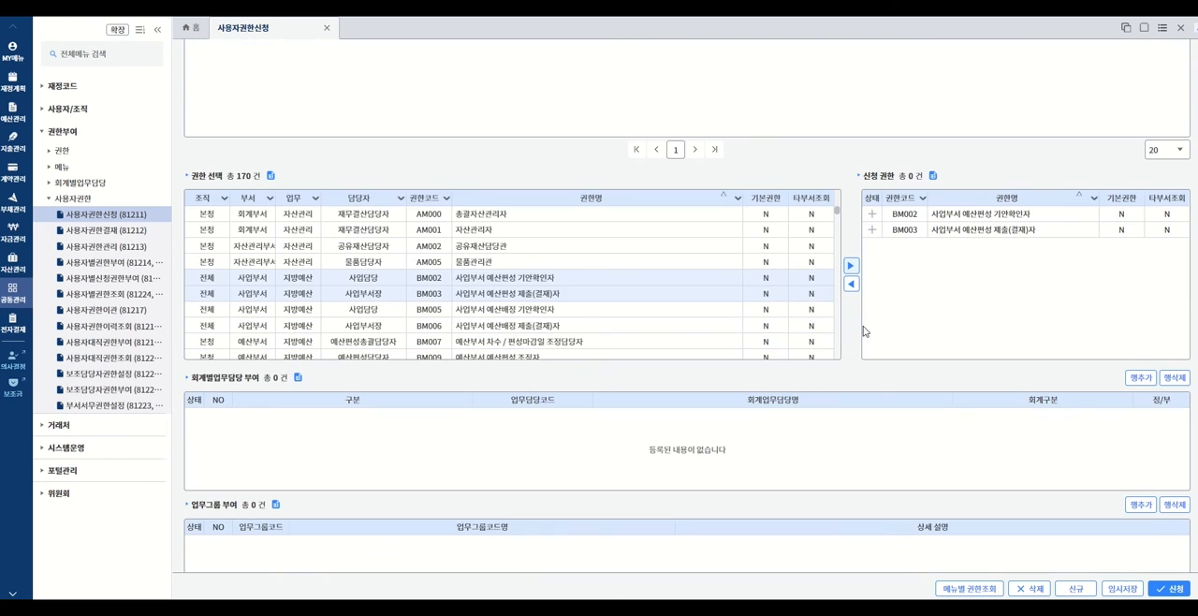
left_click(1142, 379)
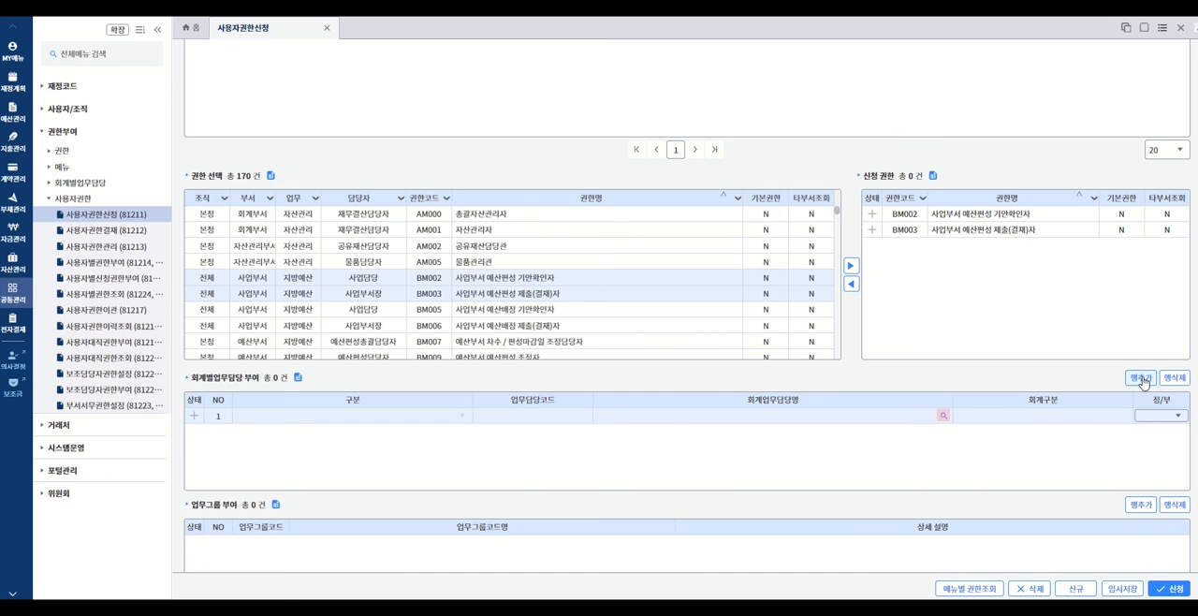
left_click(944, 417)
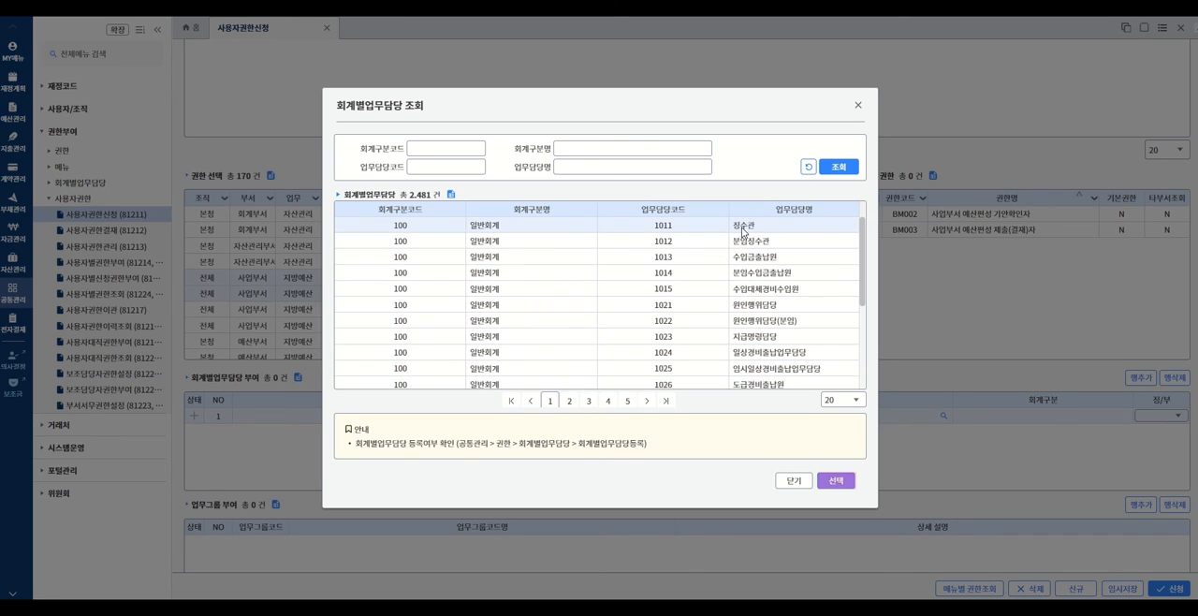
left_click(846, 482)
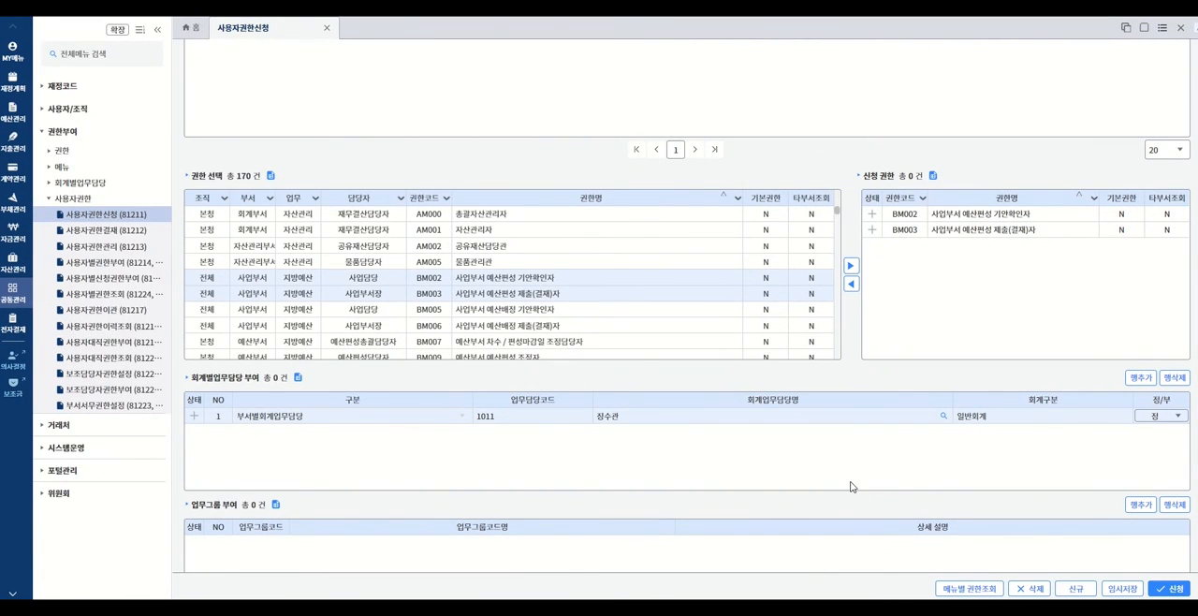
- Add a 업무그룹 부여 entry to the request for the work group TST01 TEST업무그룹
scroll(948, 472, "down", 1)
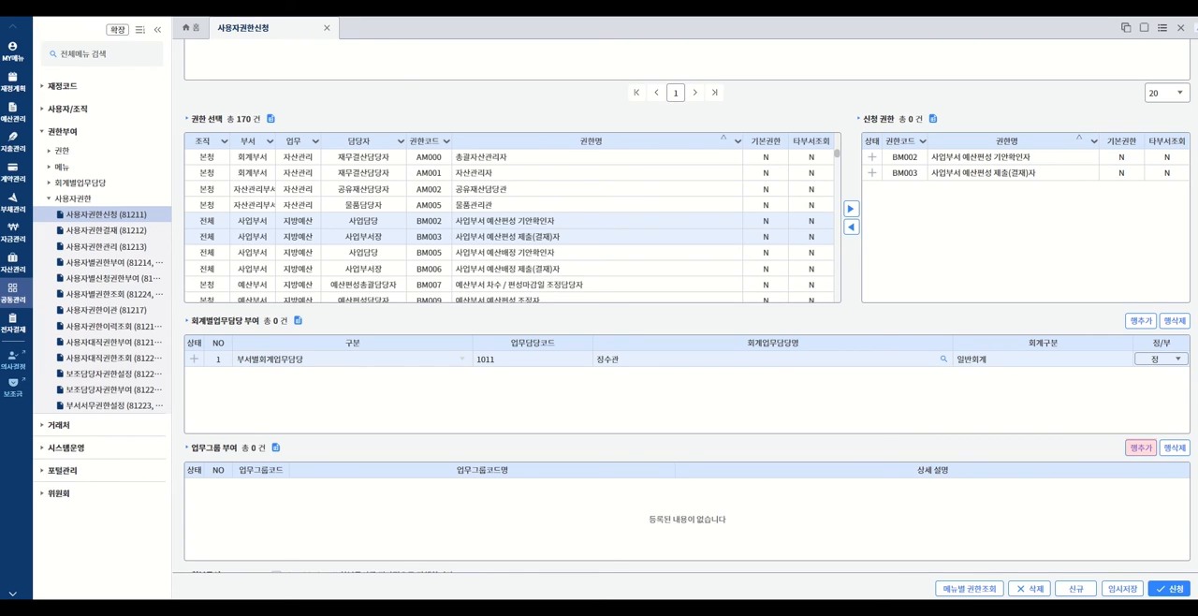
left_click(1139, 449)
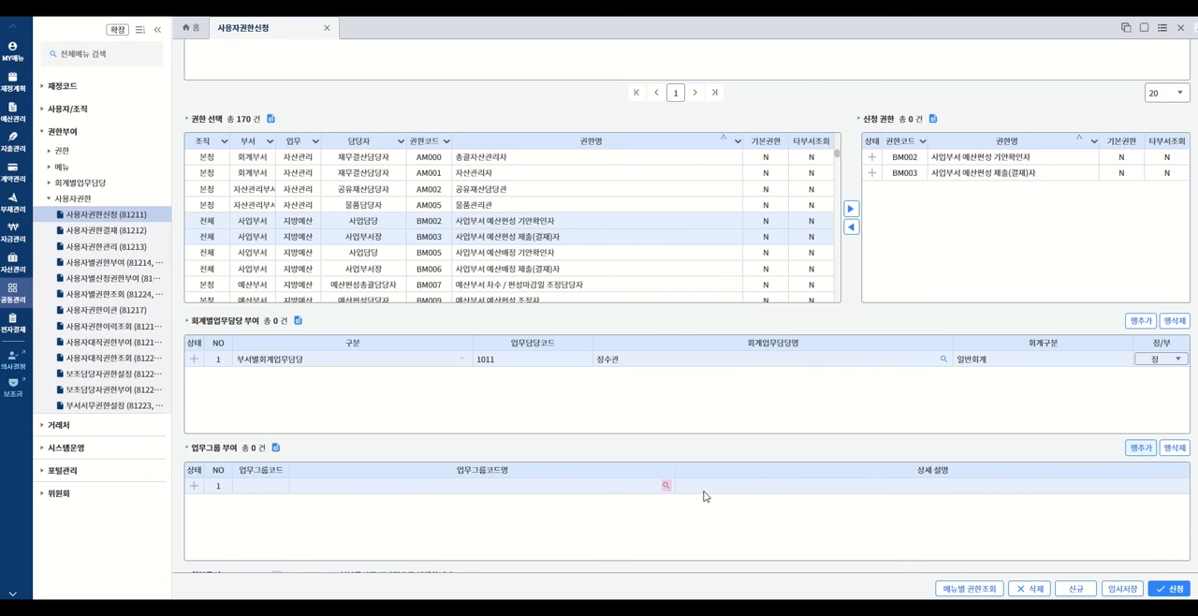
left_click(665, 484)
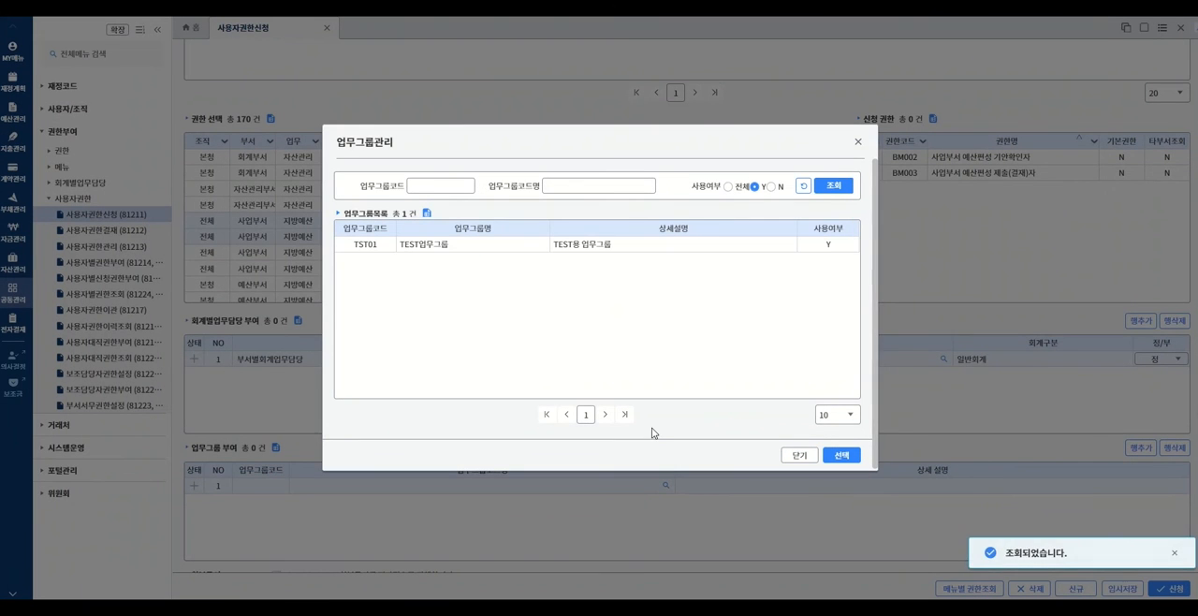
left_click(591, 246)
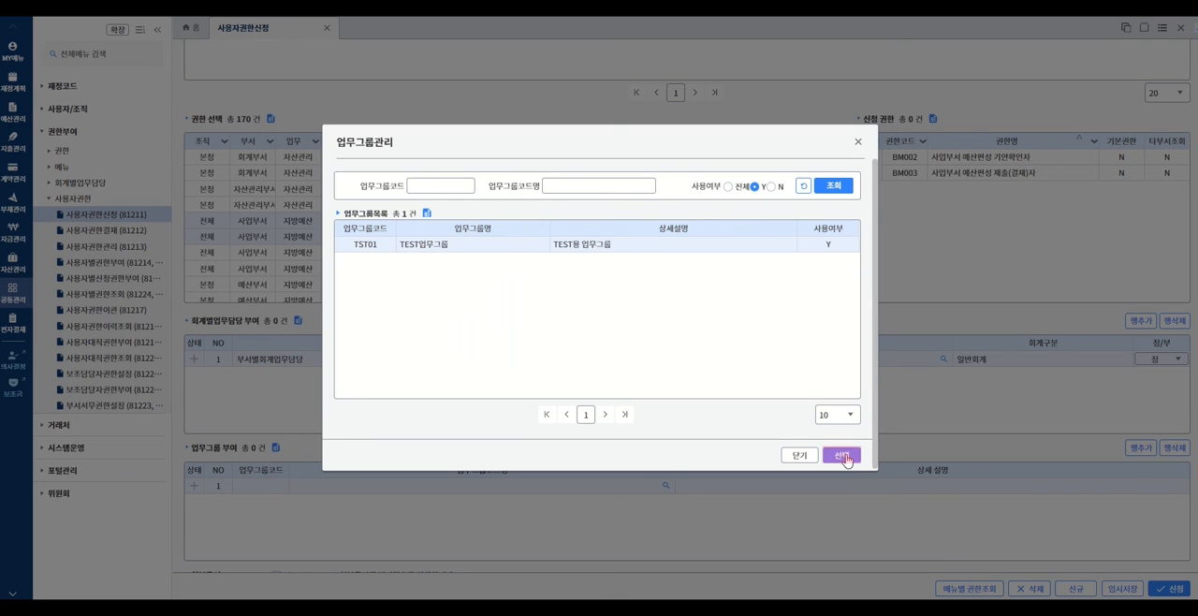
left_click(841, 455)
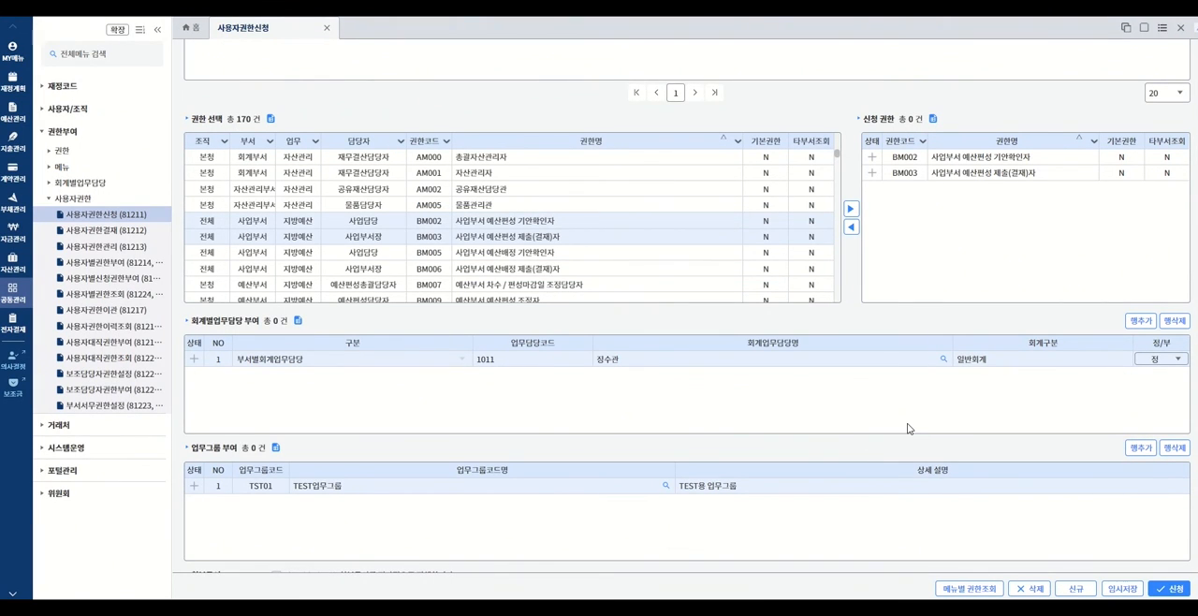
- Review the request's attachment and approval line sections, and submit the permission request
scroll(909, 429, "down", 1)
scroll(916, 440, "down", 1)
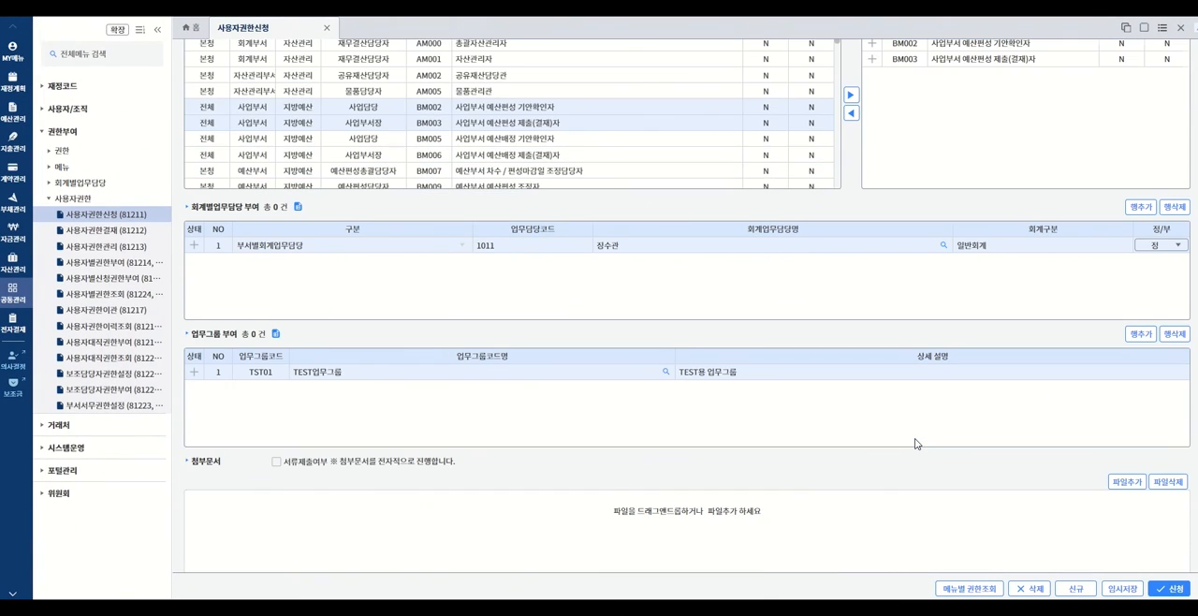
scroll(917, 444, "down", 1)
scroll(917, 443, "down", 1)
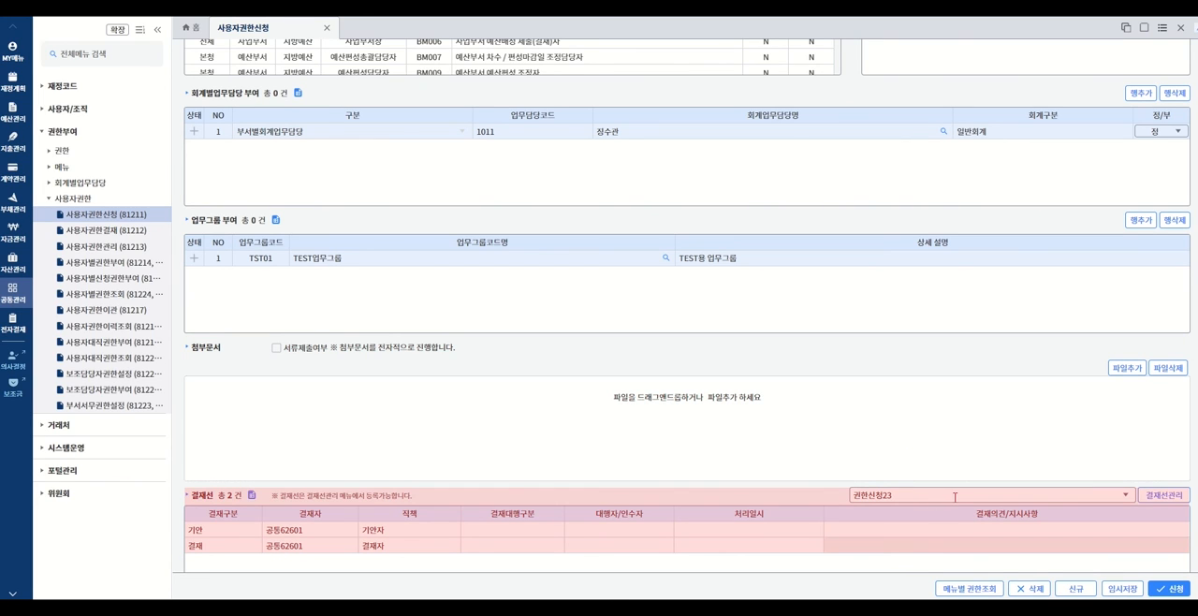
scroll(795, 548, "down", 2)
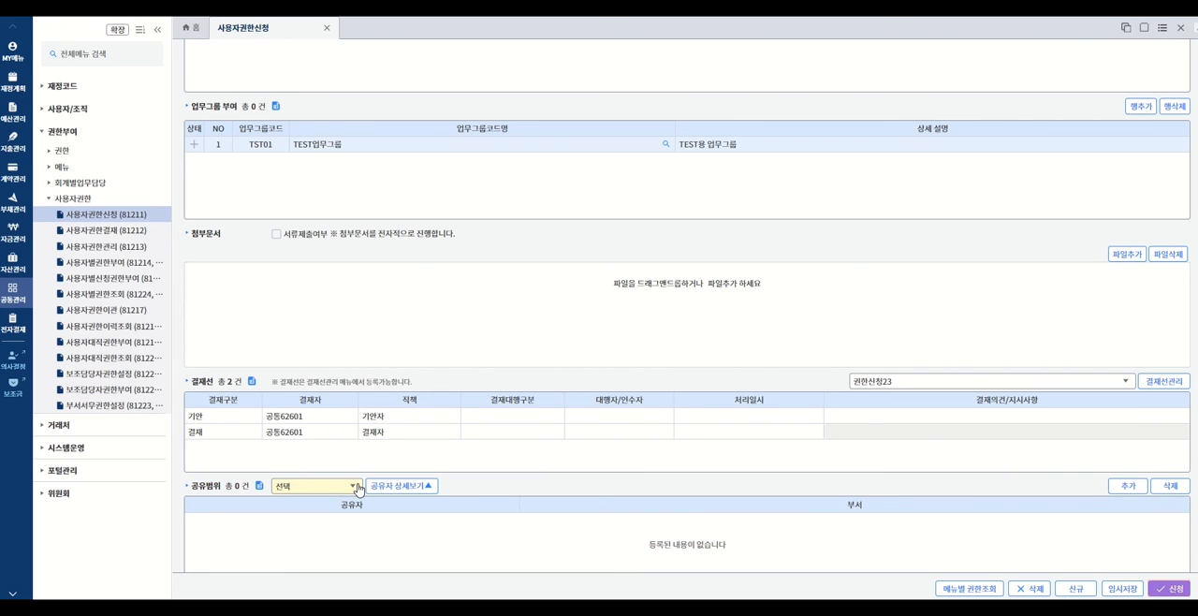
left_click(1168, 590)
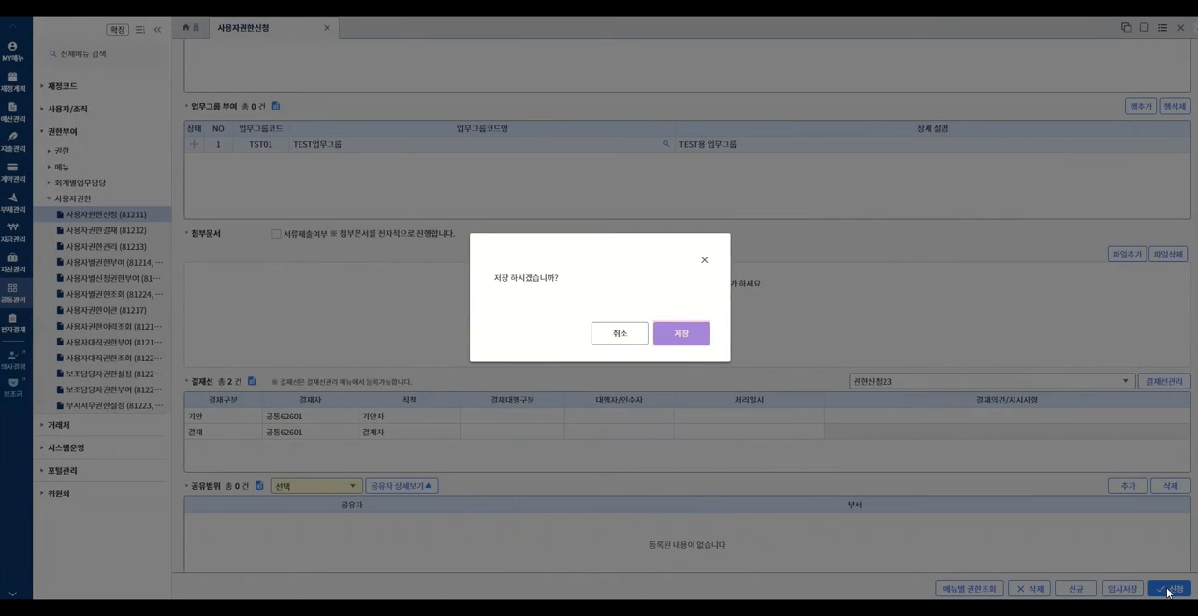
left_click(683, 347)
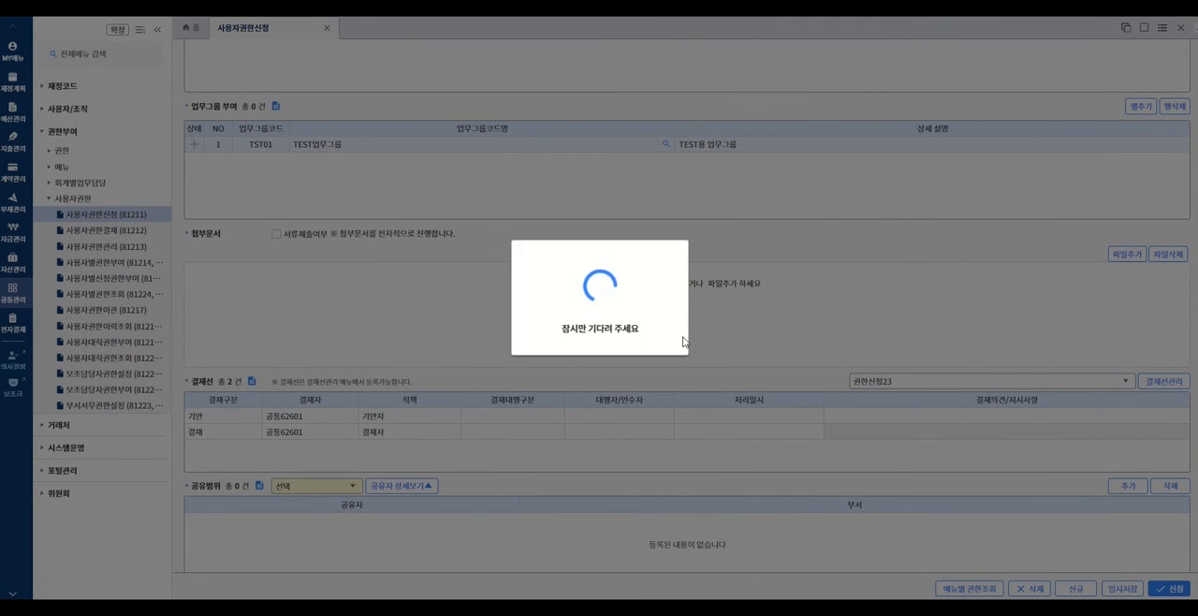
scroll(682, 341, "up", 5)
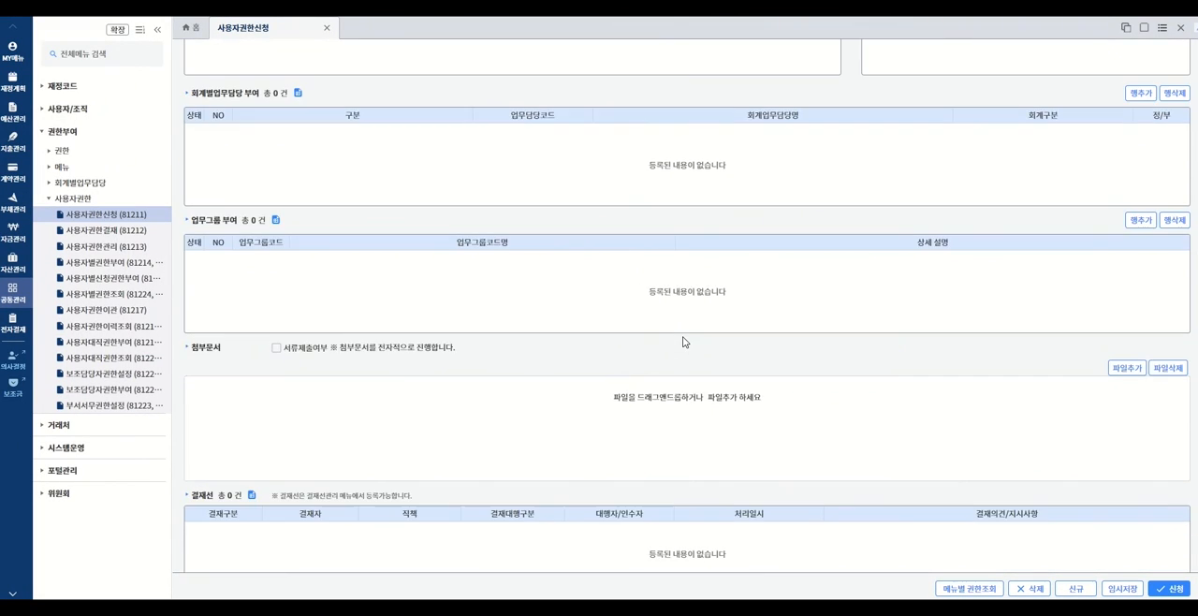
scroll(683, 341, "up", 1)
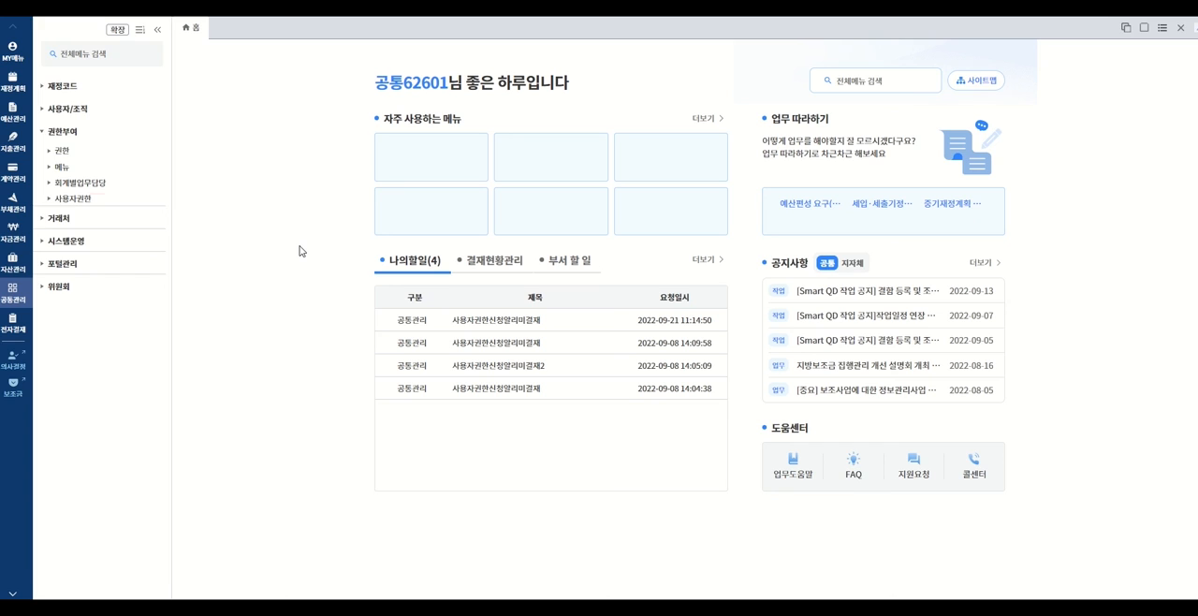
- In 사용자권한결재, select the newest 기획담당관 request containing BM002, BM003, 1011 and TST01, and approve it
left_click(75, 198)
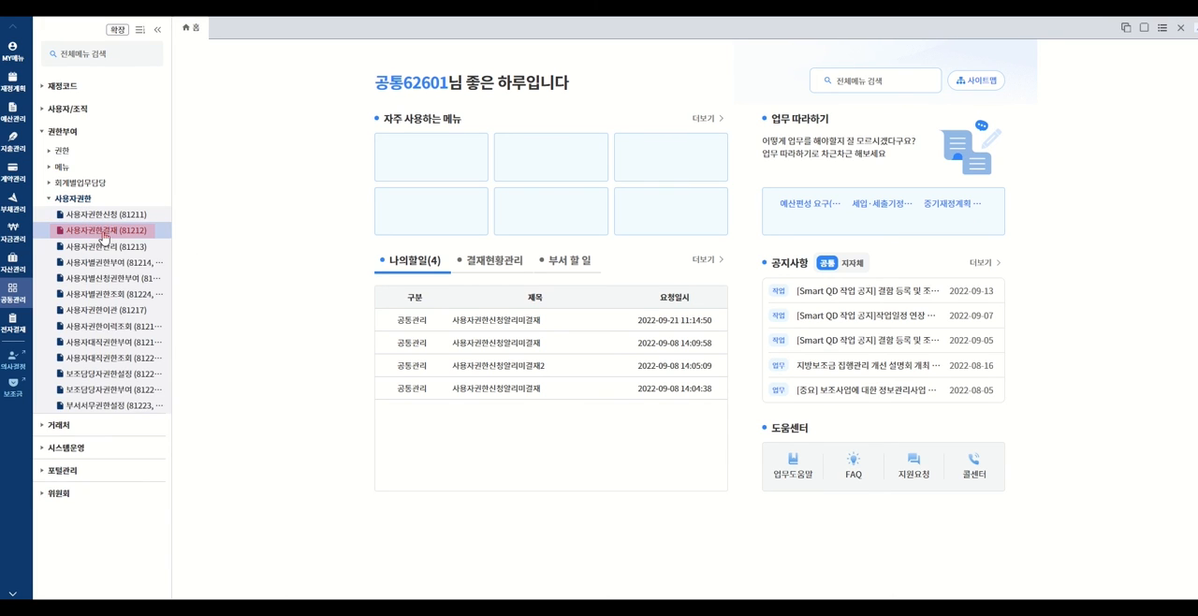
left_click(106, 234)
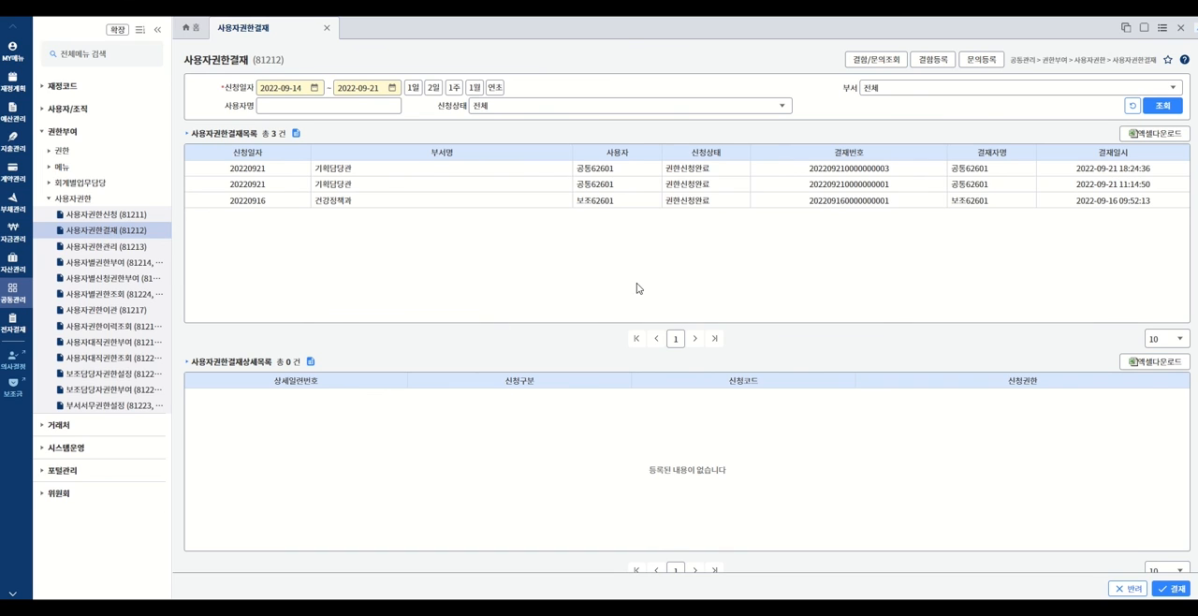
left_click(833, 187)
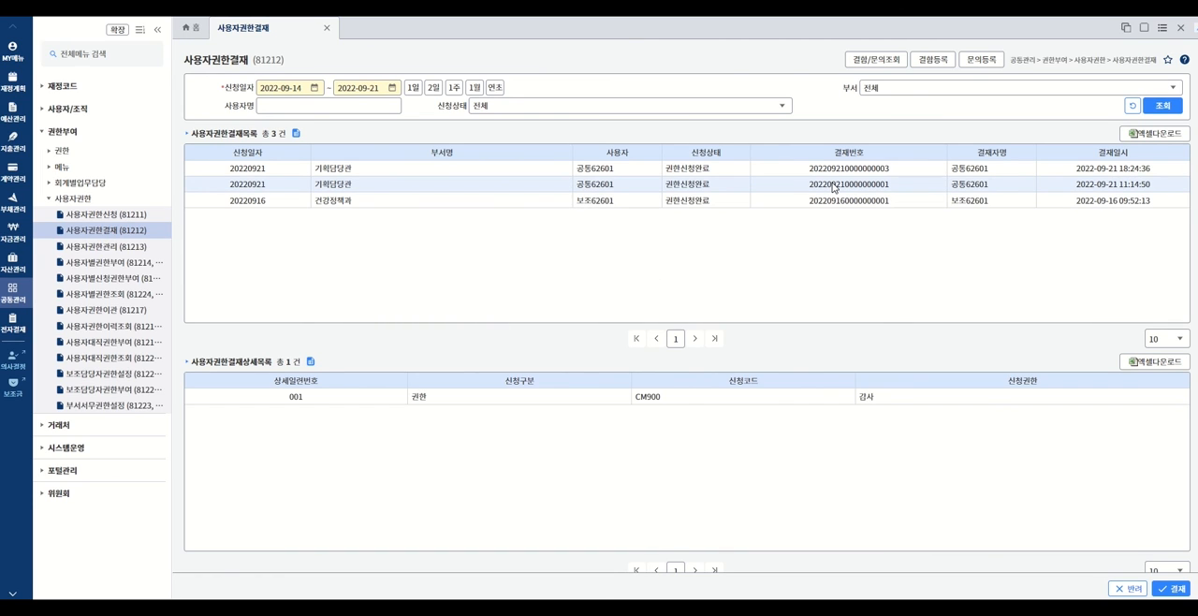
left_click(835, 170)
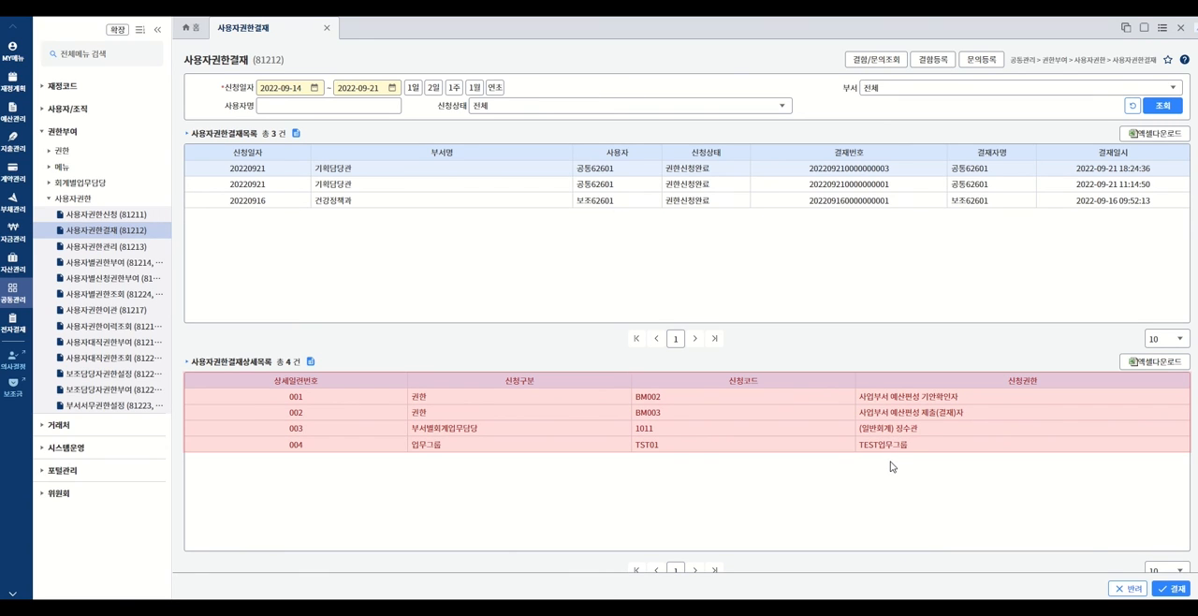
scroll(891, 466, "down", 4)
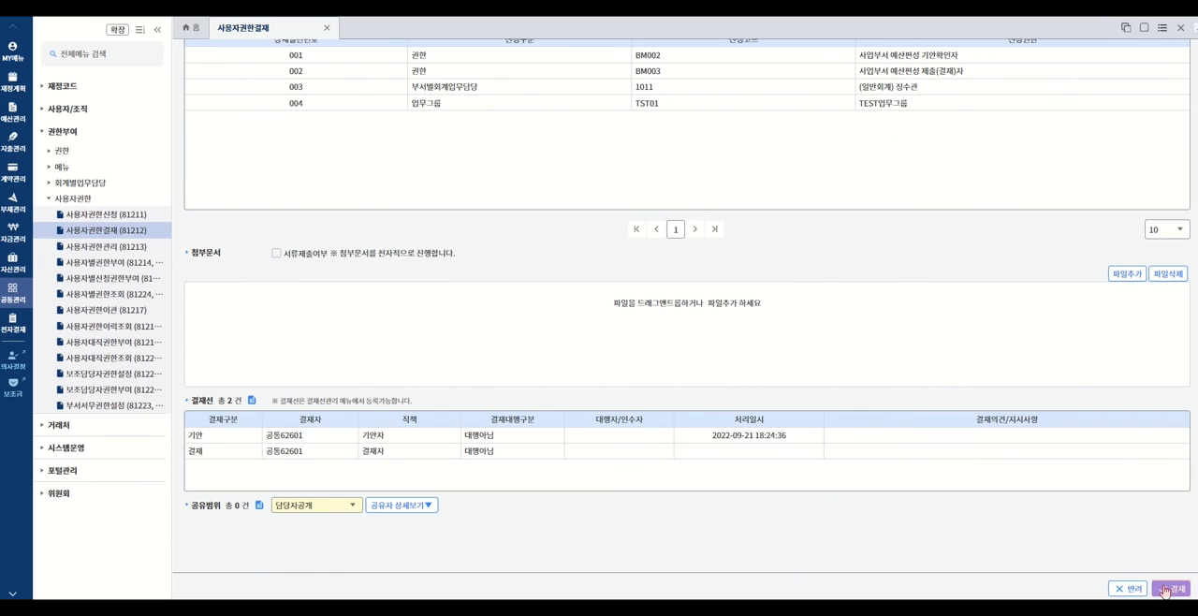
left_click(1165, 589)
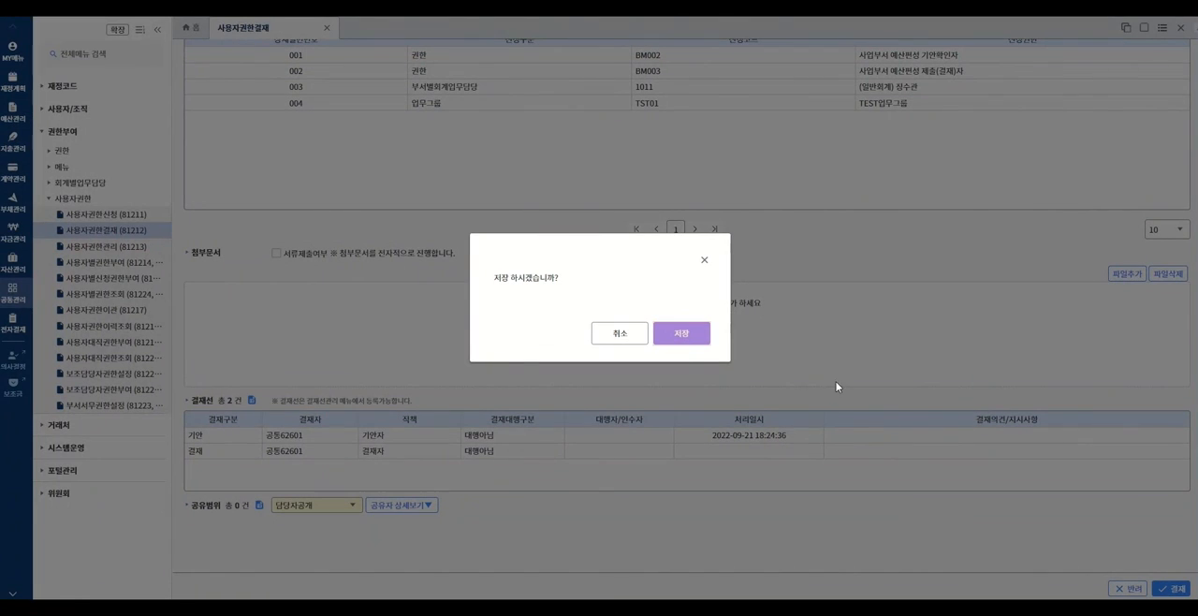
left_click(680, 338)
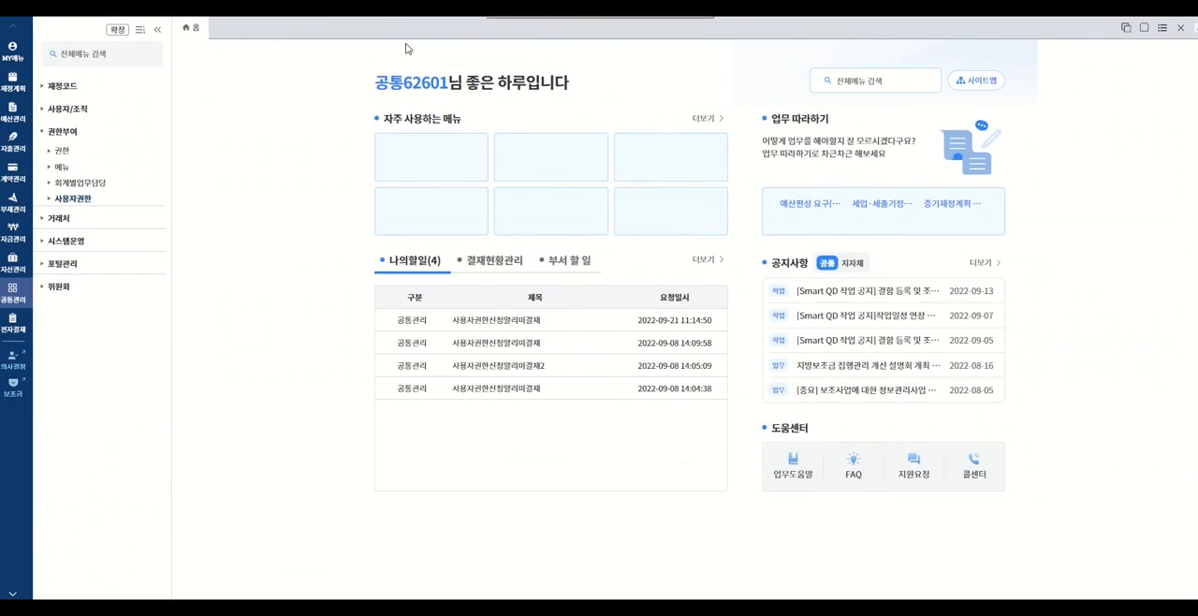
- Open 사용자별신청권한부여 and look up the permission requests for a one-week application period
left_click(65, 205)
left_click(65, 205)
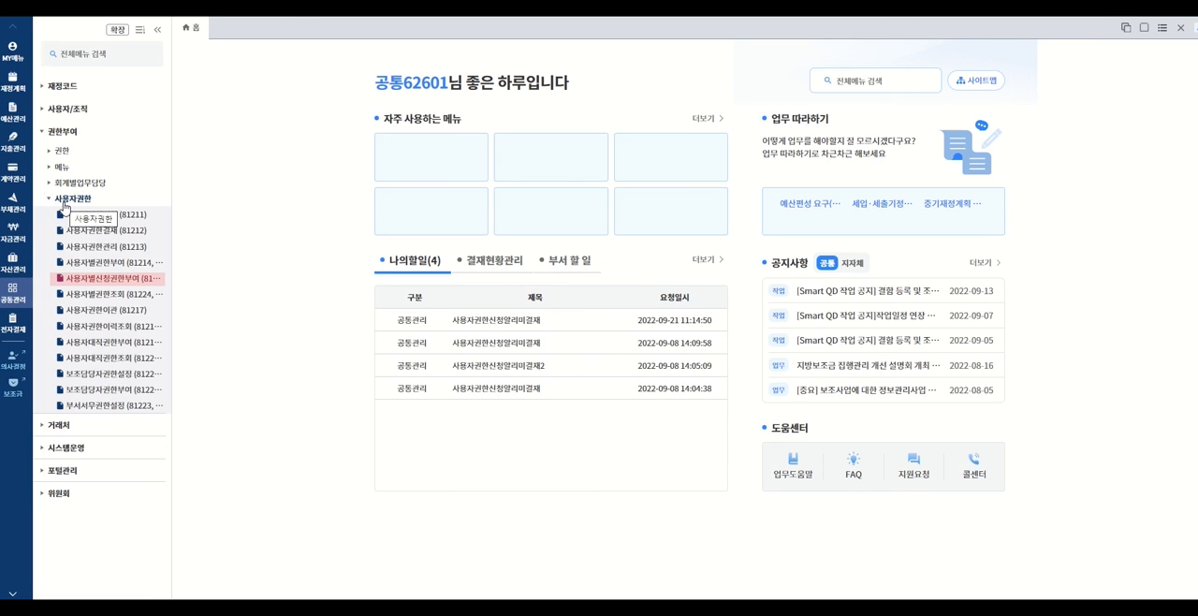
left_click(86, 278)
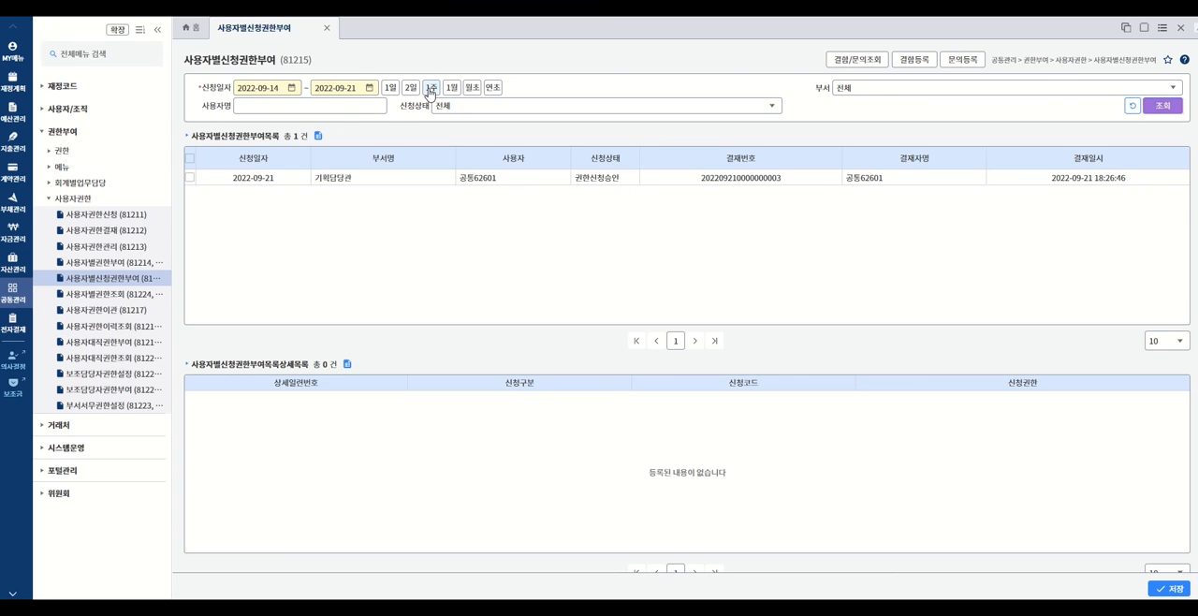
left_click(429, 88)
left_click(1160, 107)
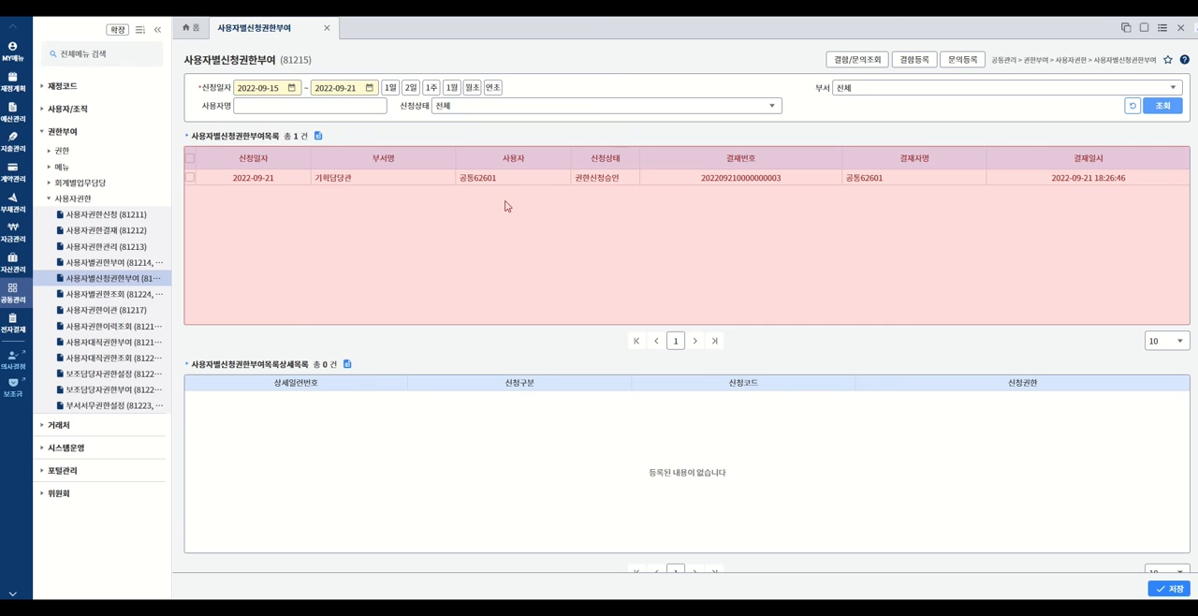
- Select the approved 기획담당관 request dated 2022-09-21 and save to grant its requested permissions
left_click(190, 177)
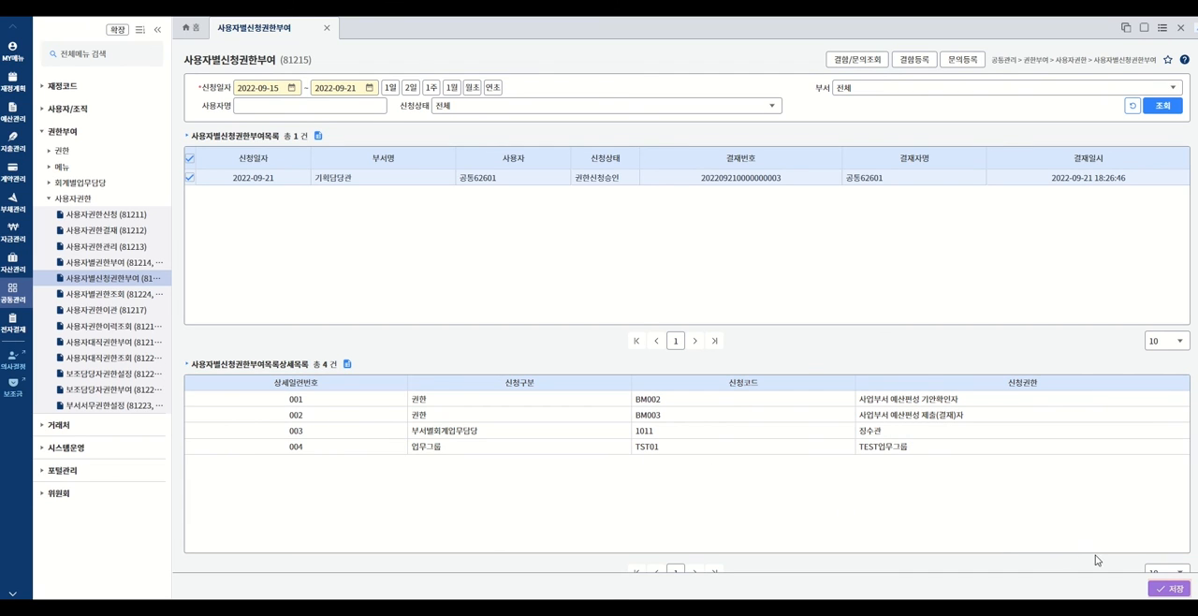
left_click(1164, 590)
left_click(690, 339)
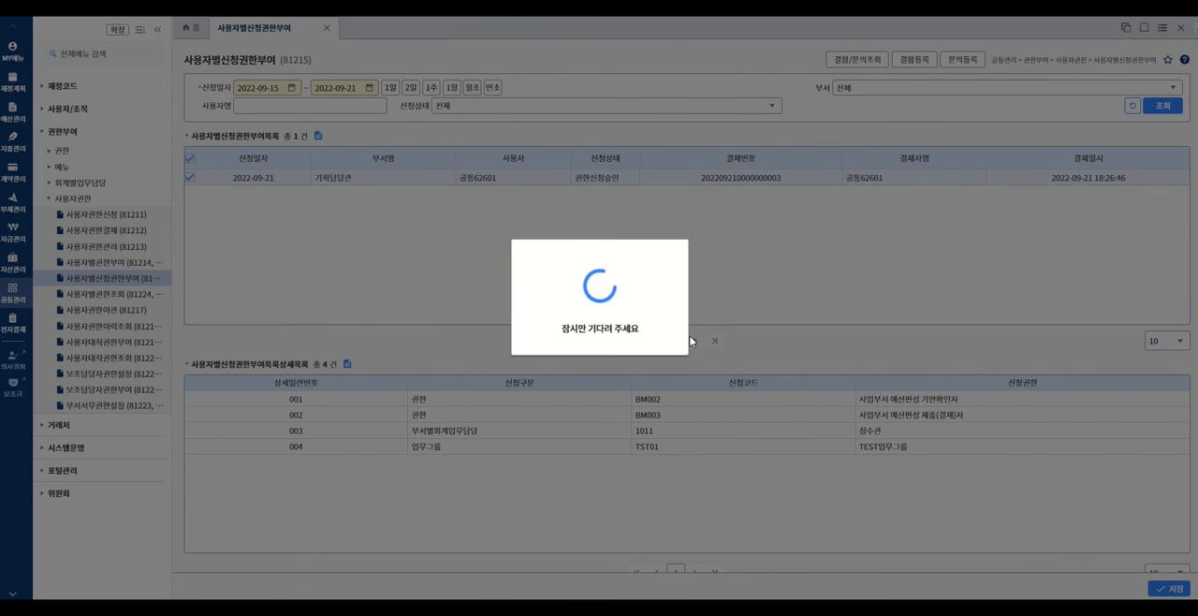